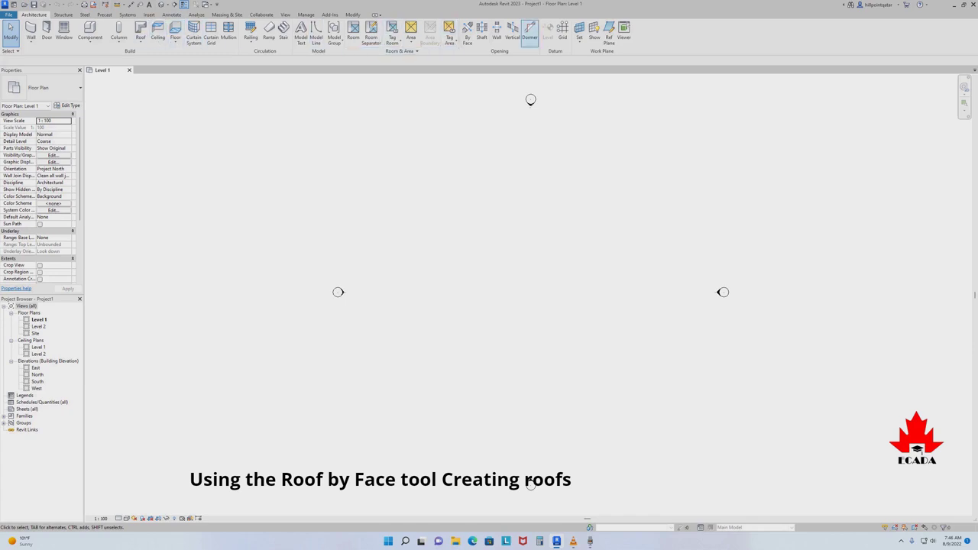
- Draw vertical grid line 1 with the Grid tool
{"action": "left_click", "coordinate": [562, 33]}
{"action": "left_click", "coordinate": [475, 395]}
{"action": "left_click", "coordinate": [475, 226]}
{"action": "right_click", "coordinate": [475, 226]}
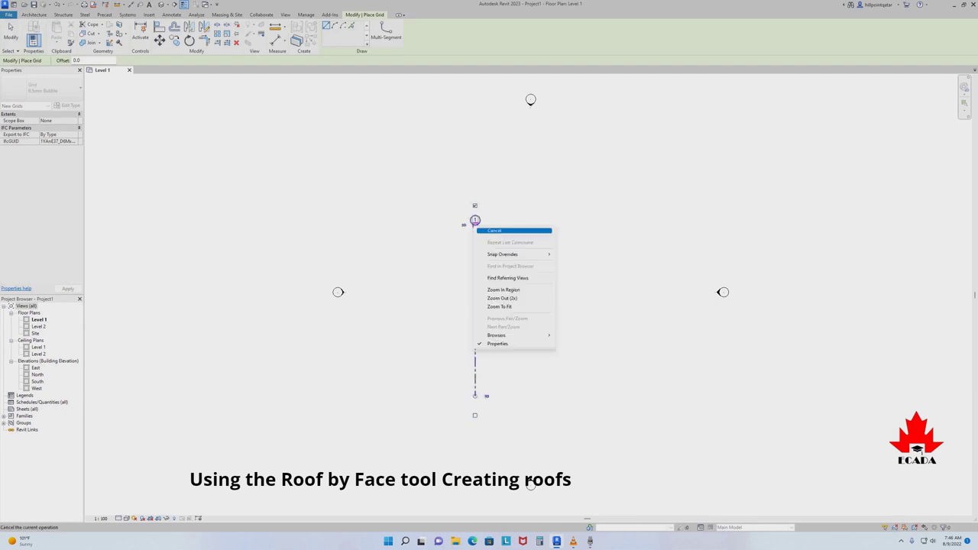
{"action": "left_click", "coordinate": [489, 230]}
{"action": "left_click", "coordinate": [11, 32]}
- Copy grid 1 by 4100 and then 4000 to create grids 2 and 3
{"action": "left_click", "coordinate": [476, 390]}
{"action": "key", "text": "c"}
{"action": "key", "text": "o"}
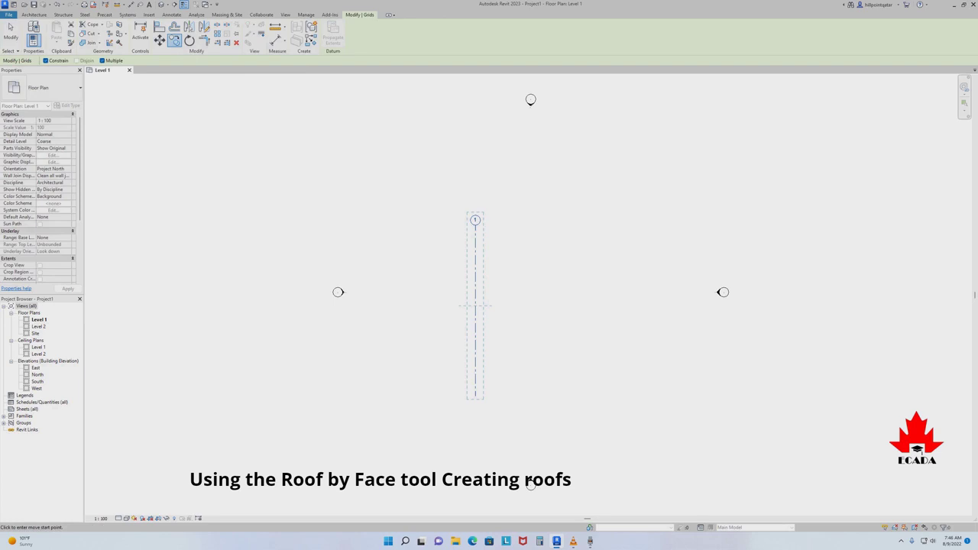
{"action": "left_click", "coordinate": [476, 229]}
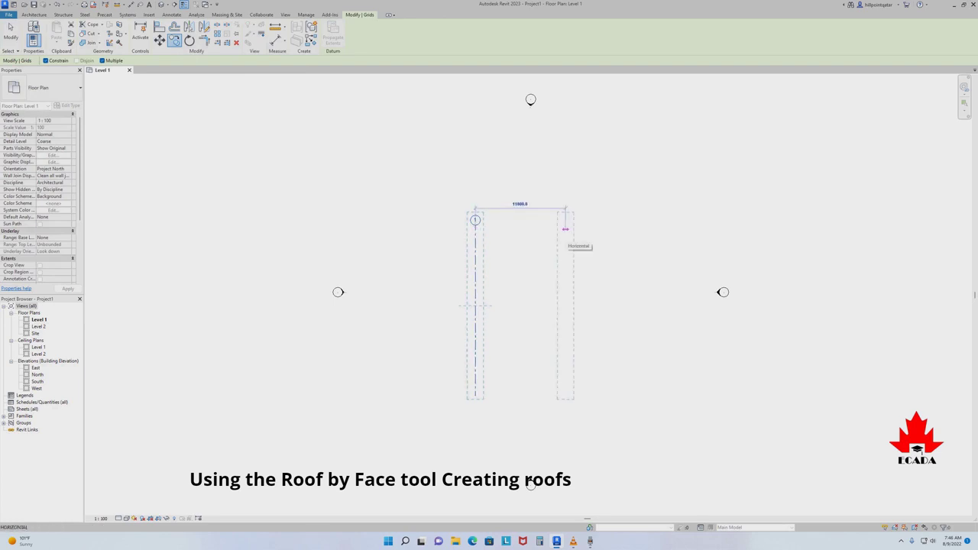
{"action": "type", "text": "41"}
{"action": "type", "text": "000"}
{"action": "key", "text": "Return"}
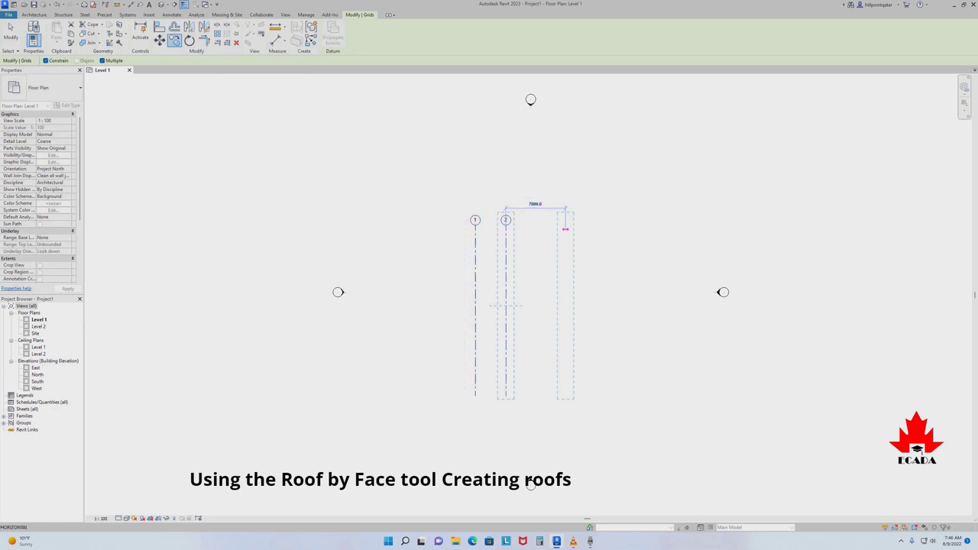
{"action": "type", "text": "4000"}
{"action": "key", "text": "Return"}
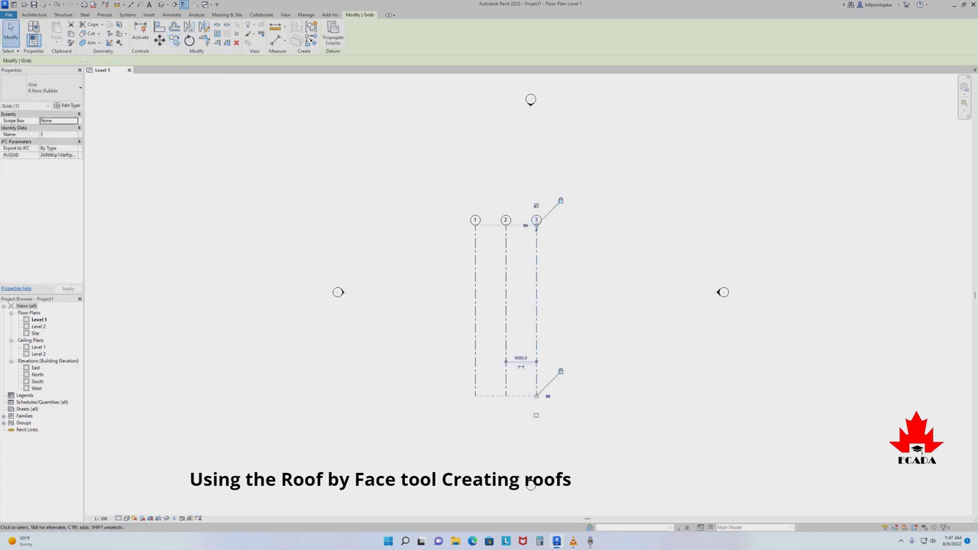
{"action": "key", "text": "Escape"}
- Start a horizontal grid line to the left of grid 1 using GR
{"action": "key", "text": "g"}
{"action": "key", "text": "r"}
{"action": "left_click", "coordinate": [416, 249]}
- Finish the horizontal grid and rename its bubble to A
{"action": "right_click", "coordinate": [597, 249]}
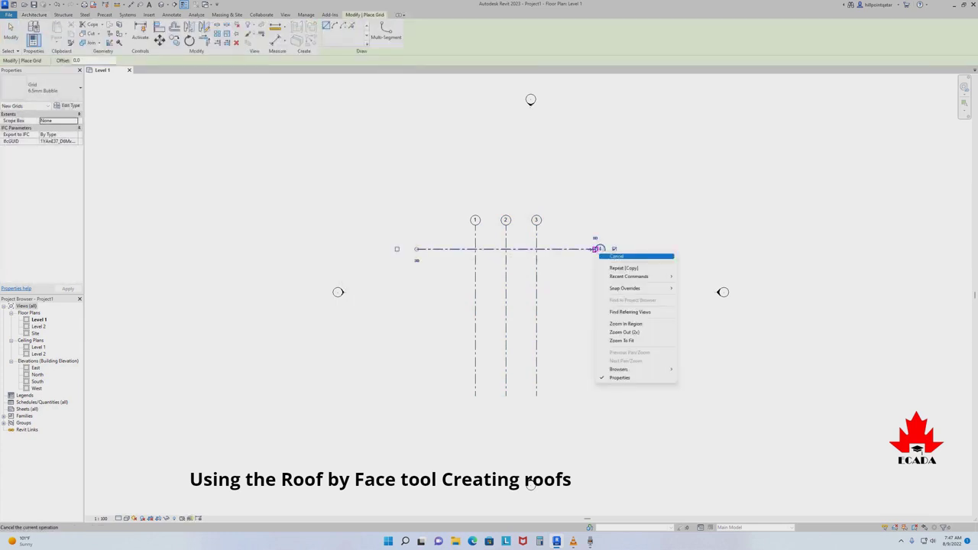
{"action": "left_click", "coordinate": [619, 256]}
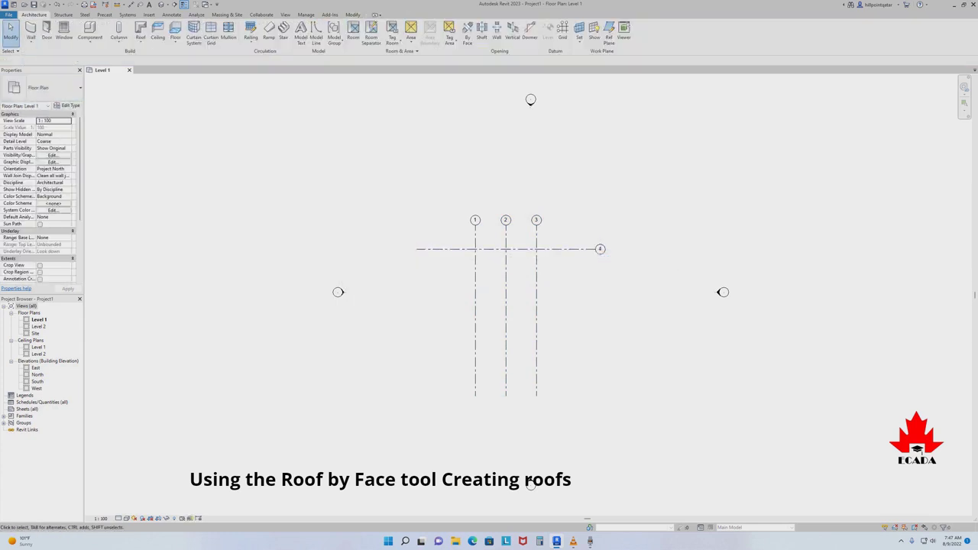
{"action": "double_click", "coordinate": [600, 248]}
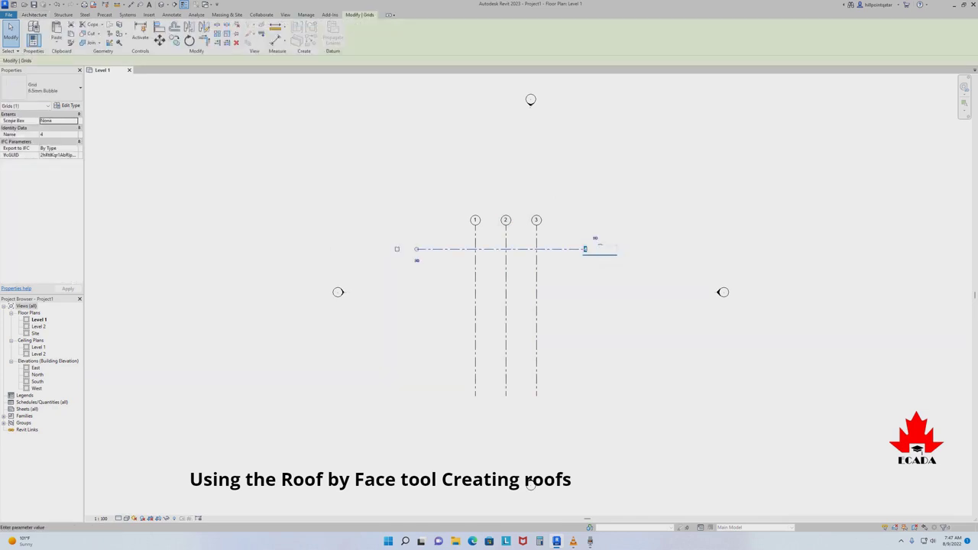
{"action": "type", "text": "A"}
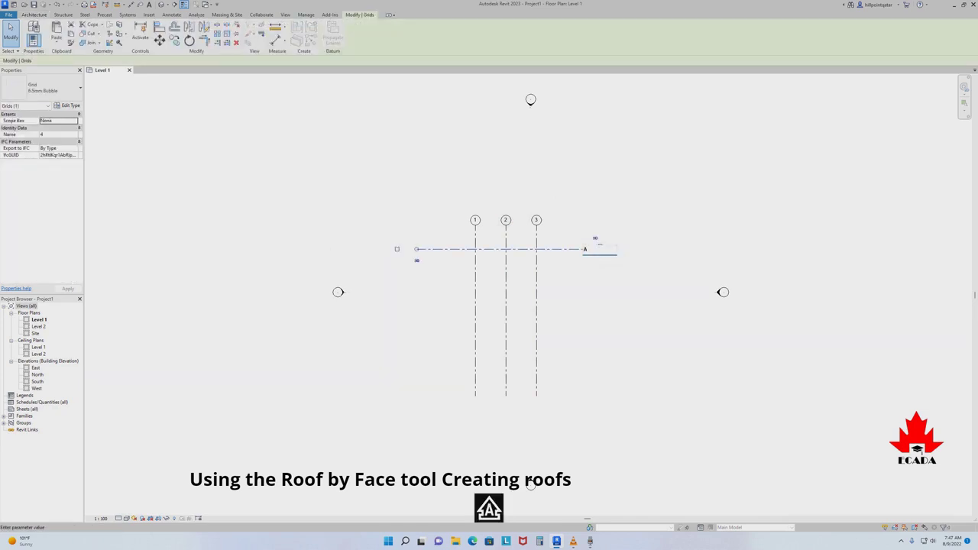
{"action": "key", "text": "Return"}
{"action": "key", "text": "Escape"}
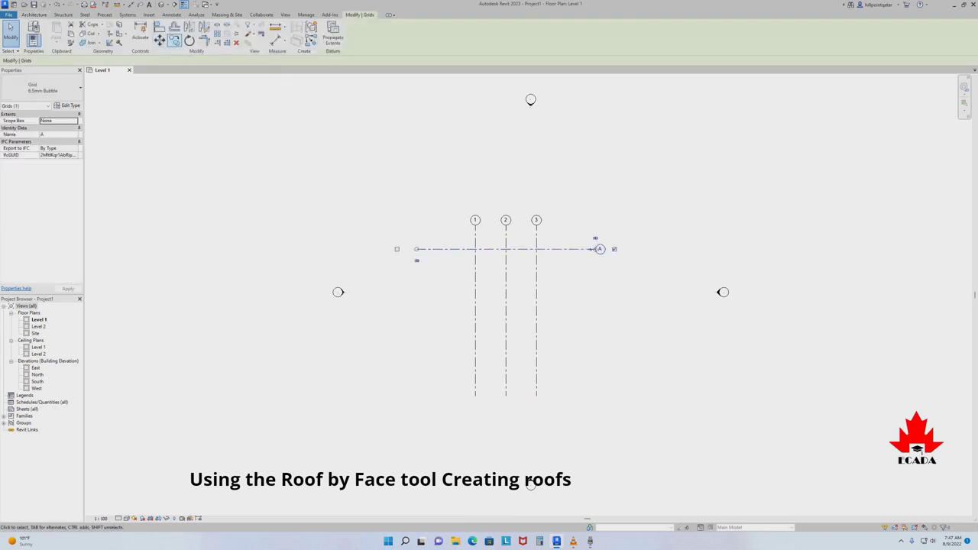
- Copy grid A 4000 downward to create grid B
{"action": "left_click", "coordinate": [174, 39]}
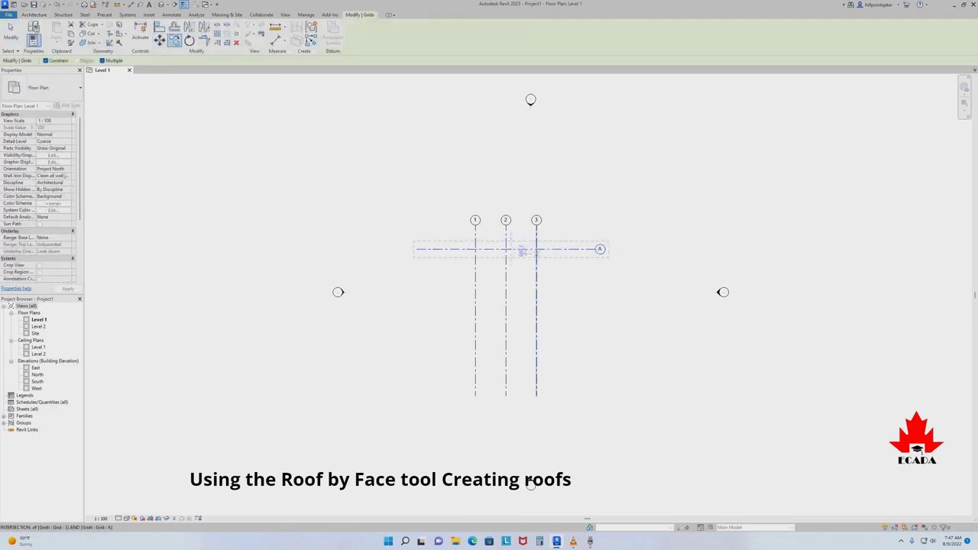
{"action": "left_click", "coordinate": [536, 249]}
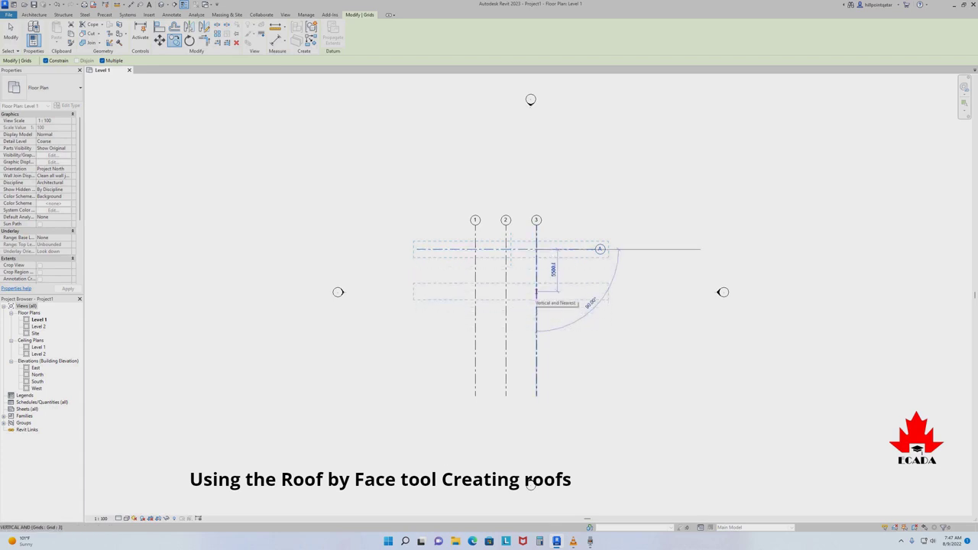
{"action": "type", "text": "4000"}
{"action": "key", "text": "Return"}
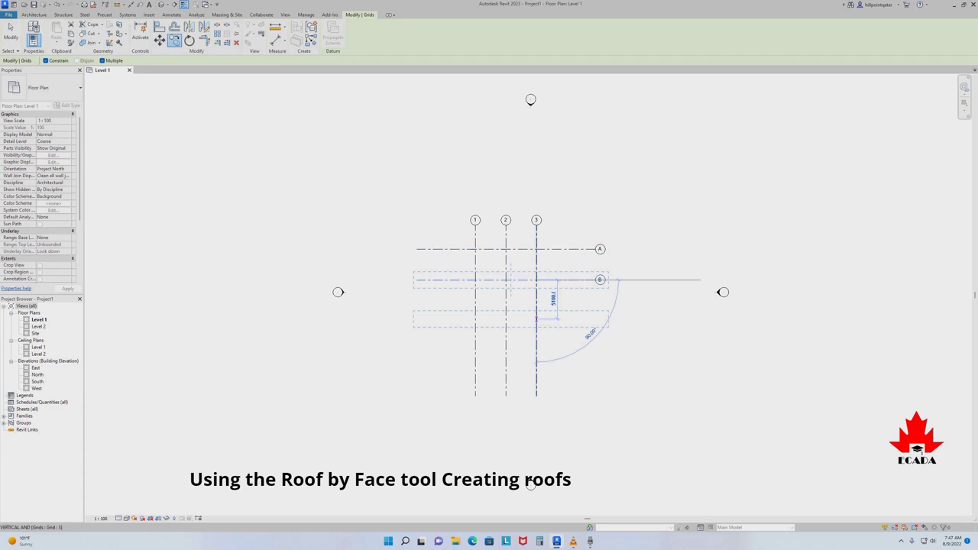
{"action": "type", "text": "4700"}
{"action": "key", "text": "Return"}
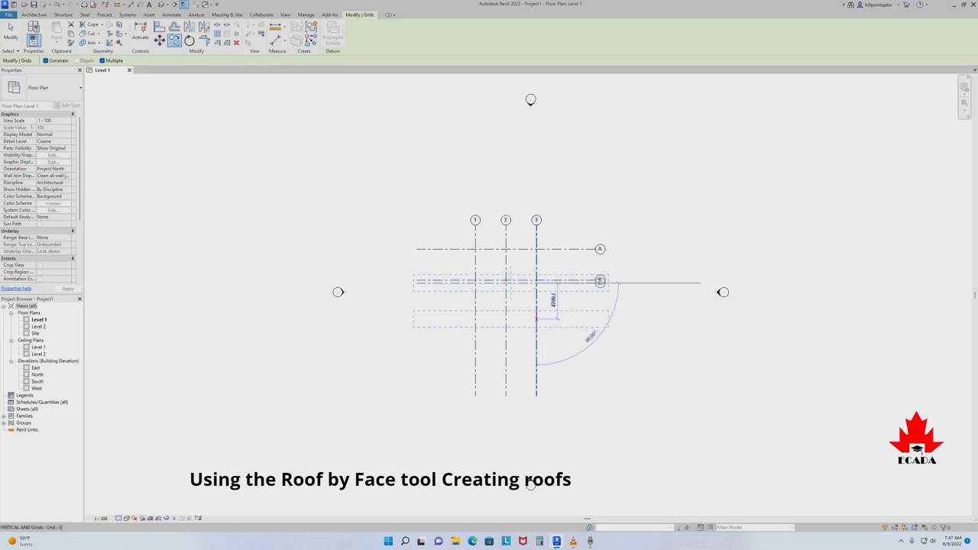
{"action": "key", "text": "Escape"}
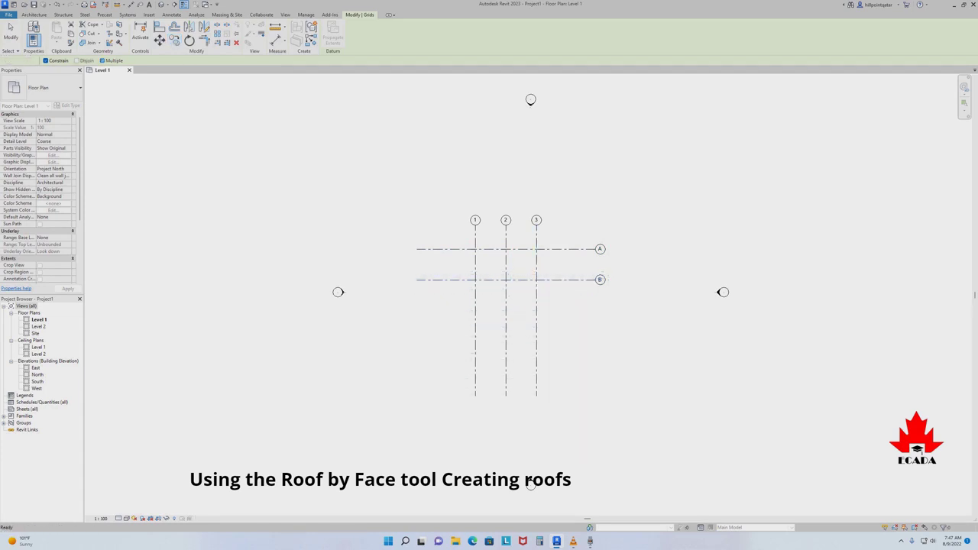
{"action": "key", "text": "Escape"}
- Copy grid B another 4000 downward to create grid C
{"action": "right_click", "coordinate": [569, 279]}
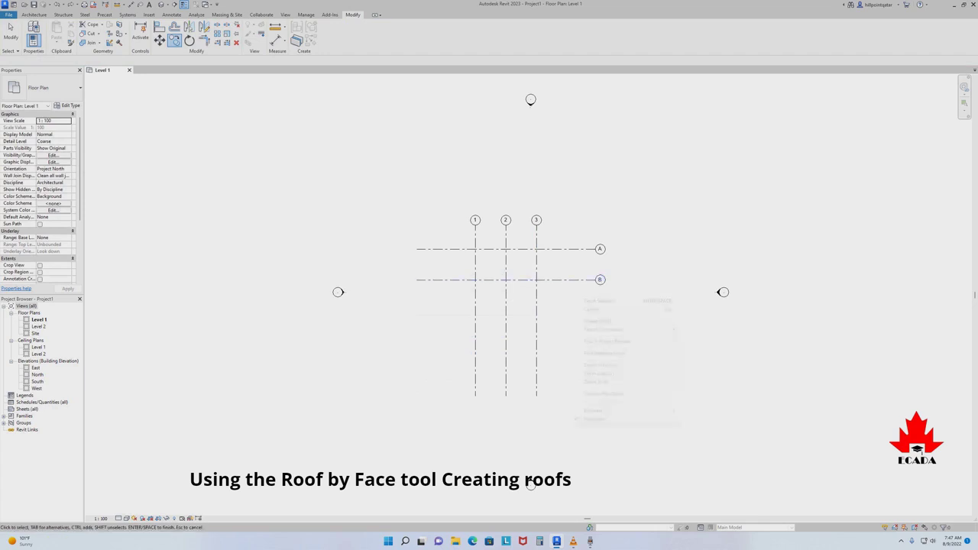
{"action": "left_click", "coordinate": [604, 303]}
{"action": "left_click", "coordinate": [536, 279]}
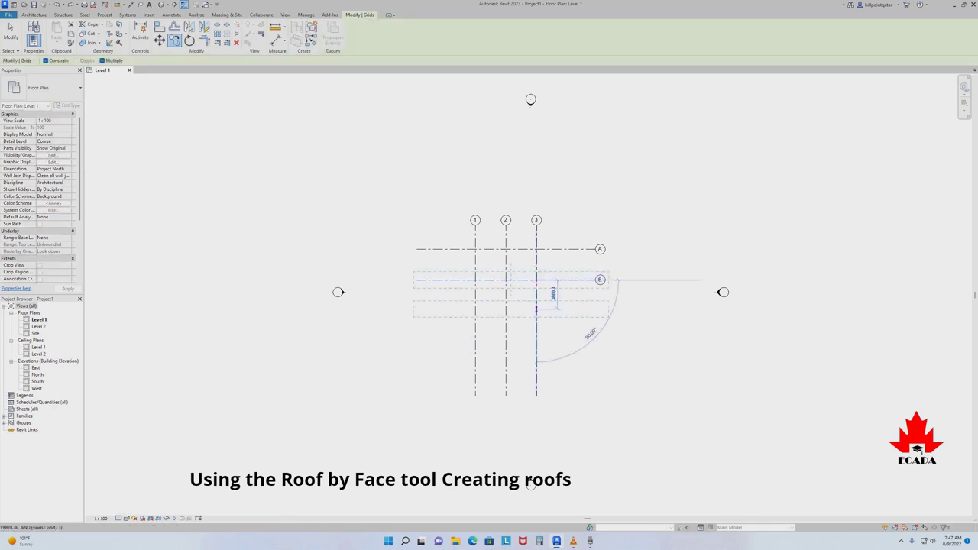
{"action": "type", "text": "4000"}
{"action": "key", "text": "Return"}
{"action": "key", "text": "Escape"}
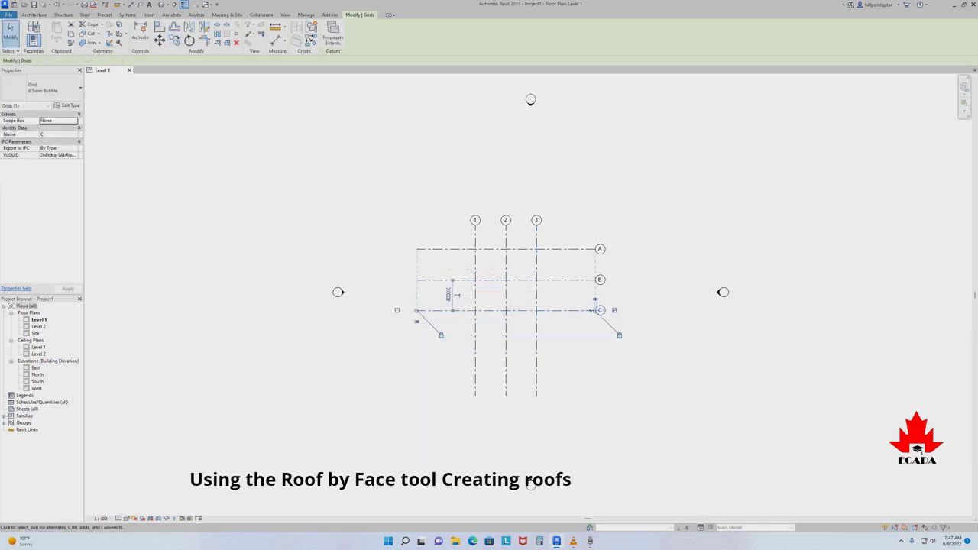
{"action": "key", "text": "Escape"}
- Select all six grid lines and nudge them to the right
{"action": "left_click_drag", "start_coordinate": [618, 226], "coordinate": [437, 391]}
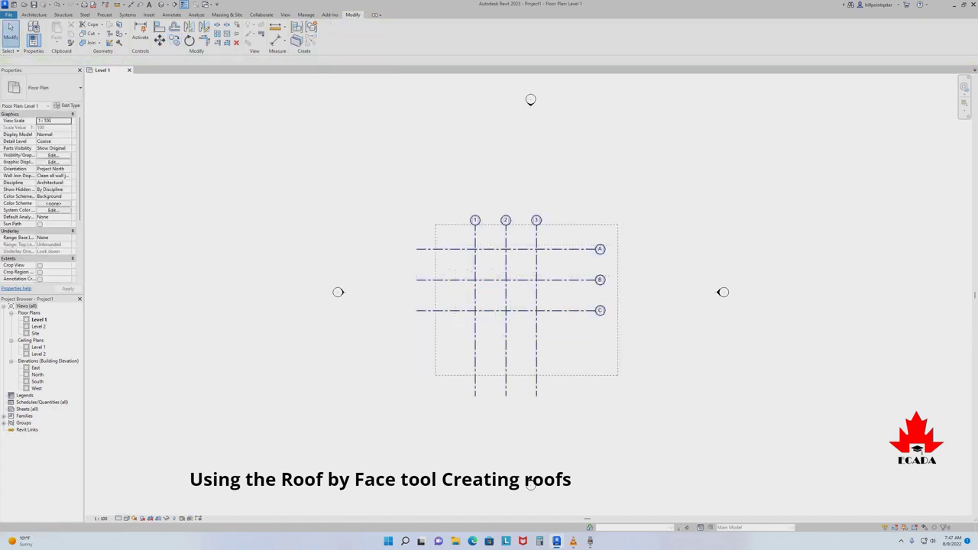
{"action": "key", "text": "Right"}
{"action": "key", "text": "Right"}
{"action": "key", "text": "Right"}
{"action": "key", "text": "Right"}
{"action": "key", "text": "Right"}
{"action": "key", "text": "Right"}
{"action": "key", "text": "Right"}
{"action": "key", "text": "Right"}
{"action": "key", "text": "Right"}
{"action": "key", "text": "Right"}
{"action": "key", "text": "Right"}
{"action": "key", "text": "Right"}
{"action": "key", "text": "Right"}
{"action": "key", "text": "Right"}
{"action": "key", "text": "Right"}
{"action": "key", "text": "Right"}
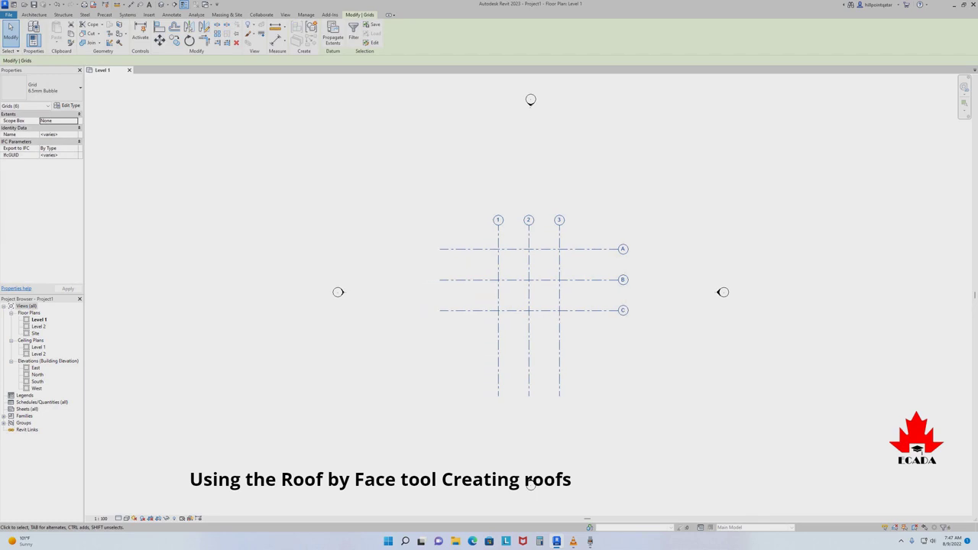
{"action": "left_click", "coordinate": [559, 220]}
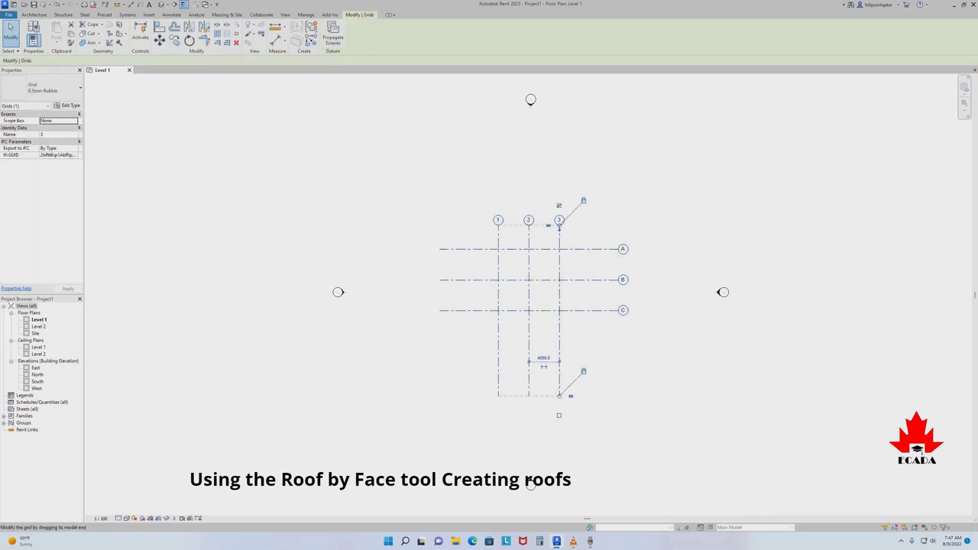
{"action": "key", "text": "Escape"}
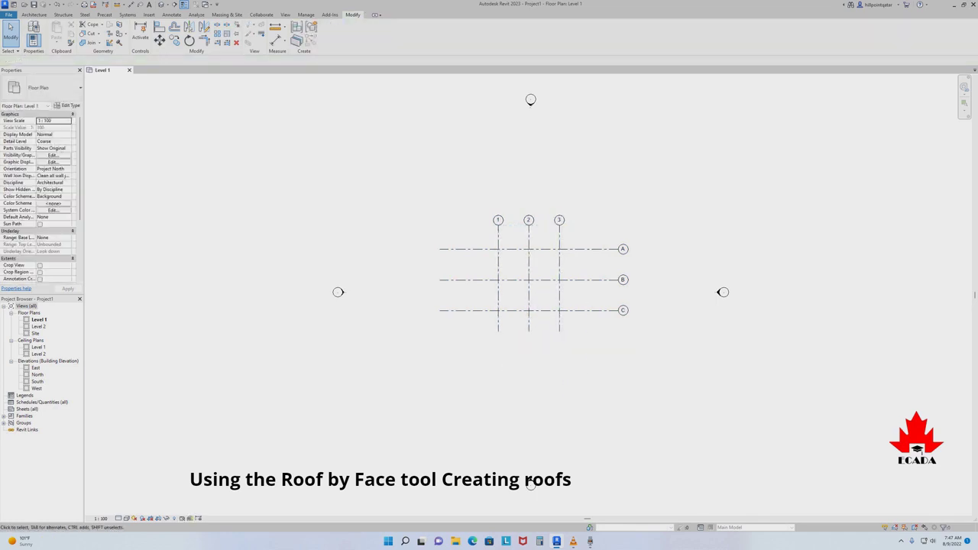
{"action": "left_click", "coordinate": [34, 15]}
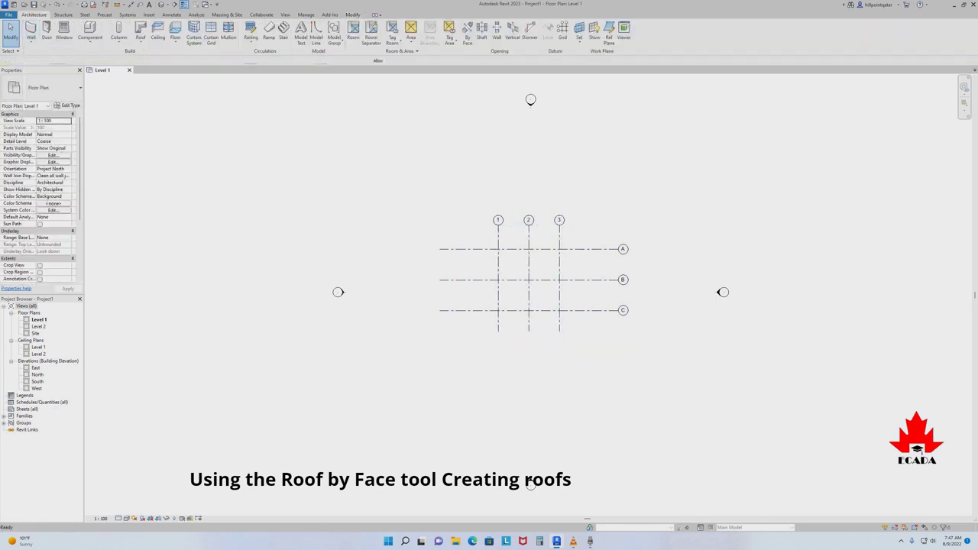
- Start the Wall tool and set the unconnected wall height to 4000
{"action": "left_click", "coordinate": [31, 30]}
{"action": "left_click", "coordinate": [67, 104]}
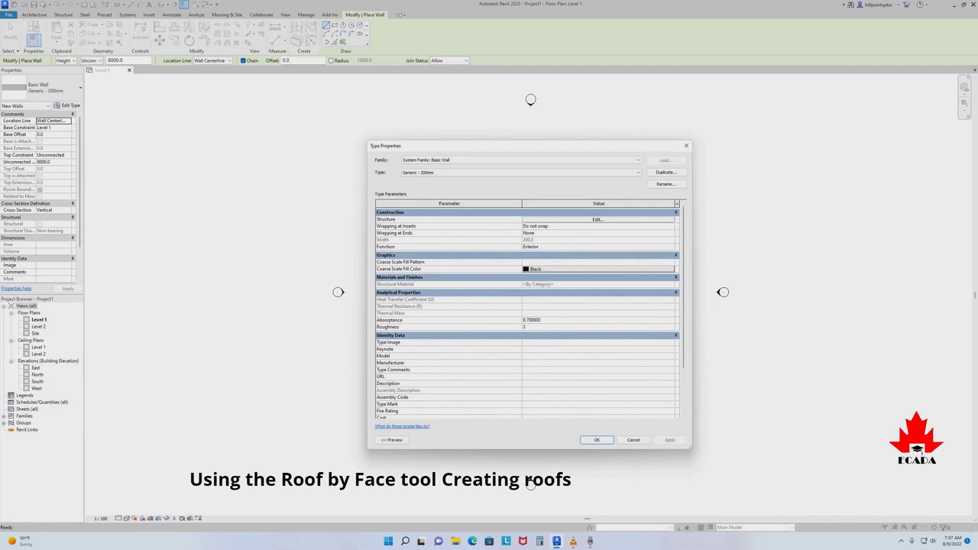
{"action": "key", "text": "Return"}
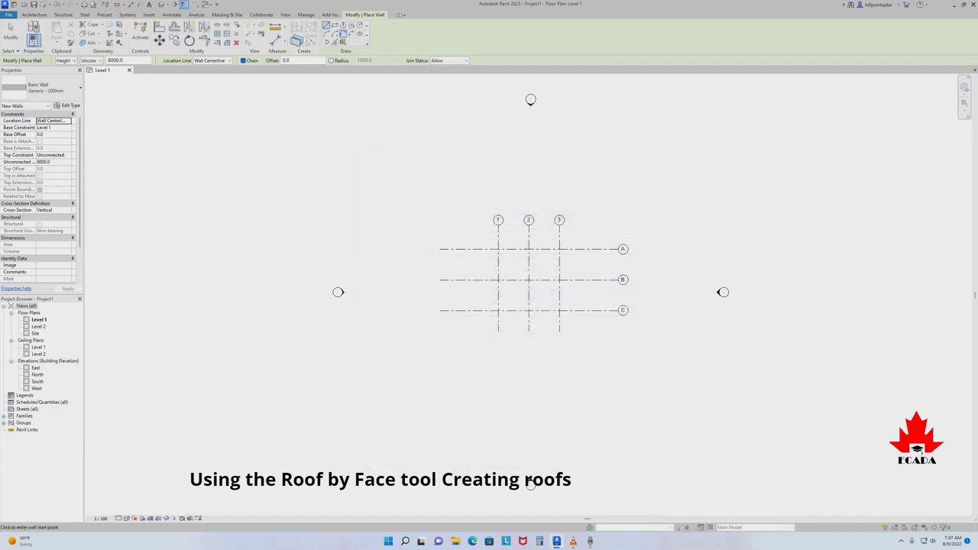
{"action": "key", "text": "Tab"}
{"action": "key", "text": "Tab"}
{"action": "key", "text": "Tab"}
{"action": "type", "text": "4000"}
{"action": "key", "text": "Return"}
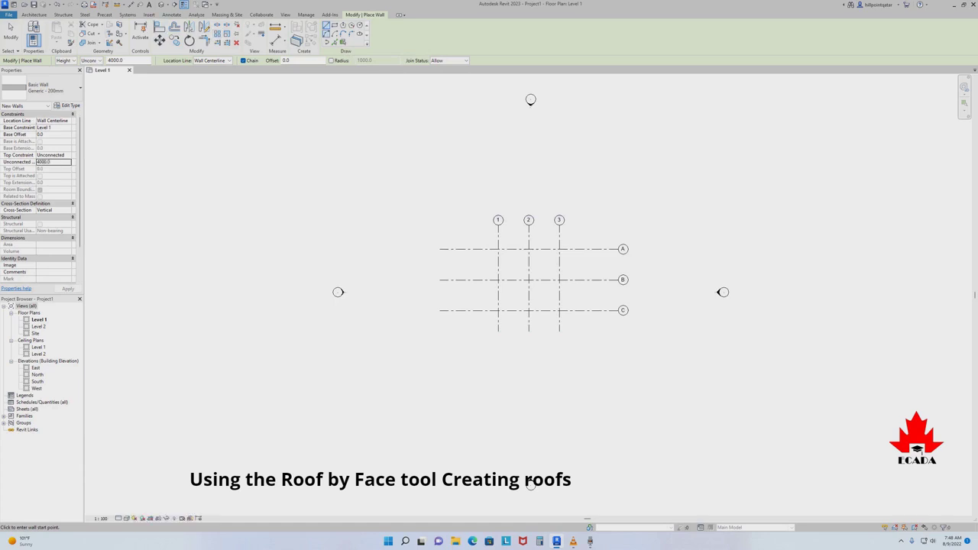
- Draw a rectangle of walls from grids 1/A to grids 3/C
{"action": "left_click", "coordinate": [334, 24]}
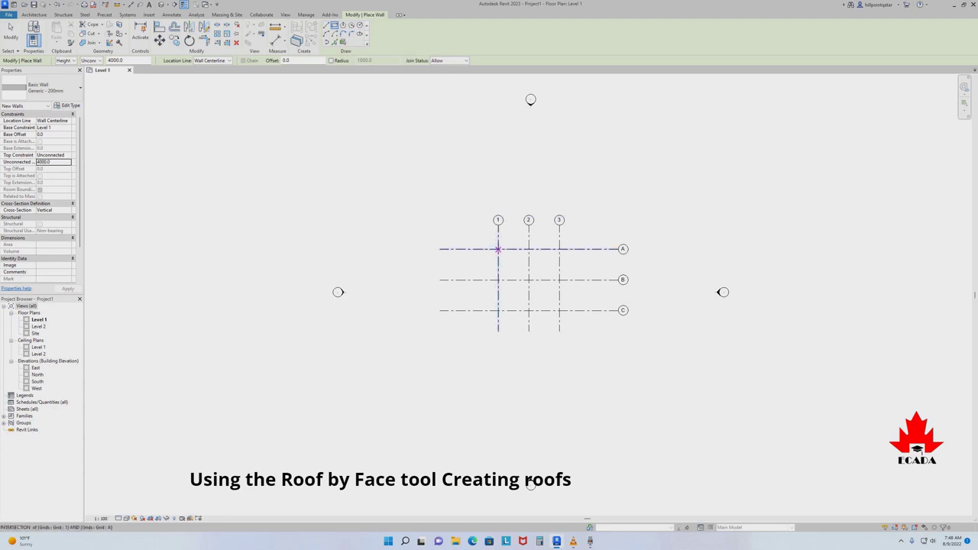
{"action": "left_click", "coordinate": [498, 250]}
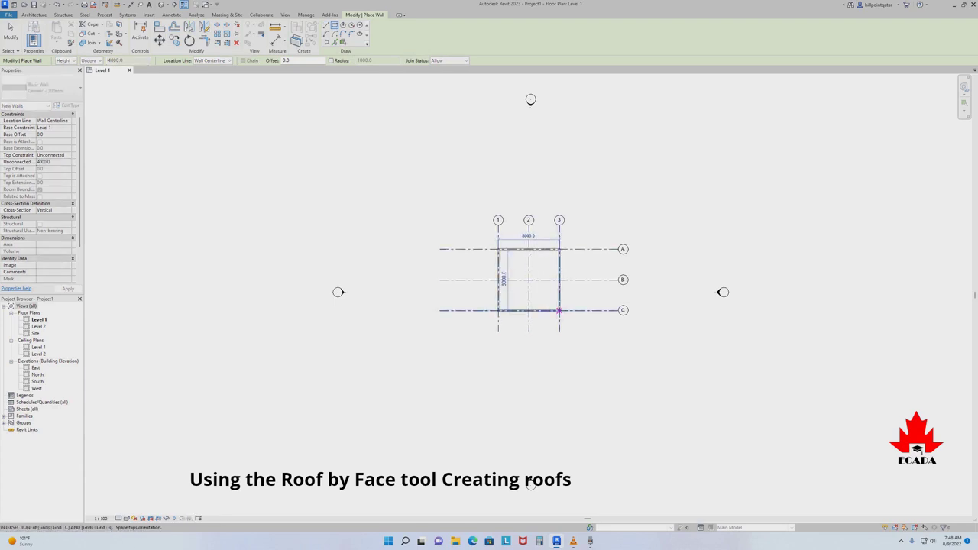
{"action": "left_click", "coordinate": [559, 310]}
{"action": "key", "text": "Escape"}
{"action": "key", "text": "Escape"}
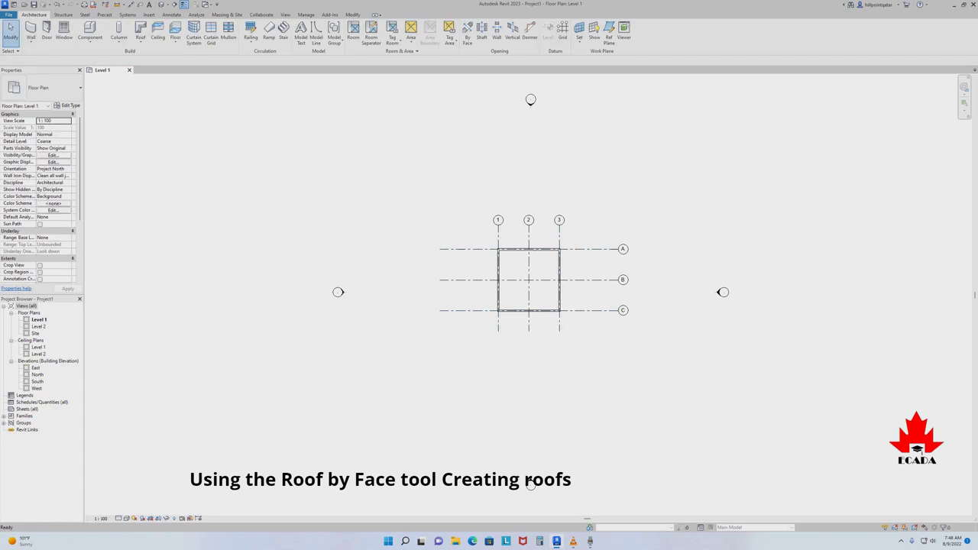
{"action": "scroll", "coordinate": [550, 316], "scroll_direction": "up", "scroll_amount": 1}
{"action": "scroll", "coordinate": [530, 274], "scroll_direction": "up", "scroll_amount": 2}
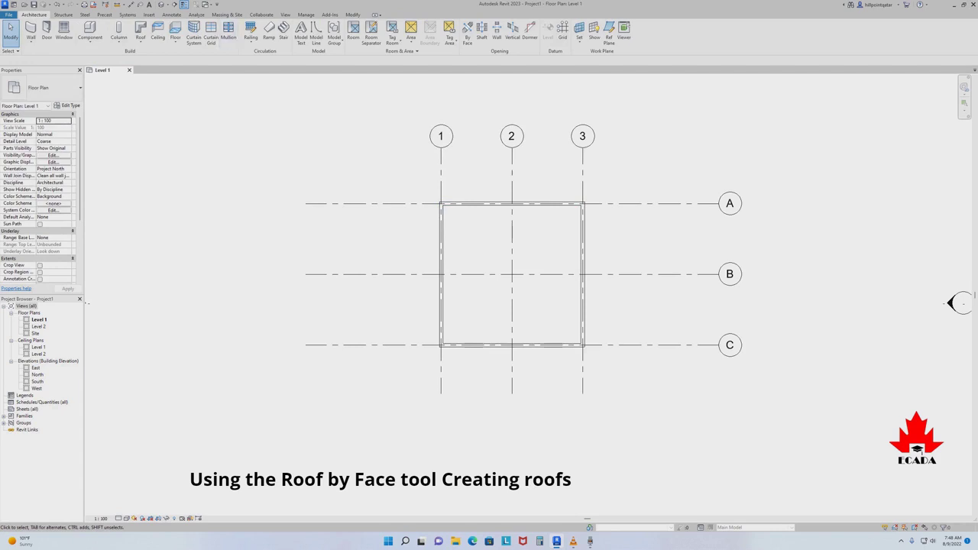
- Open the Default 3D View, then return to the Level 1 floor plan
{"action": "left_click", "coordinate": [167, 5]}
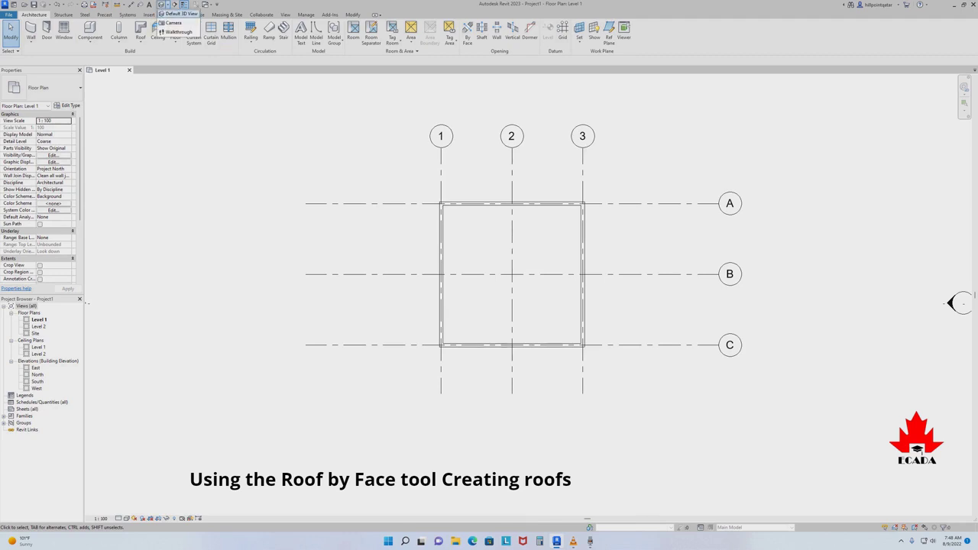
{"action": "left_click", "coordinate": [178, 13]}
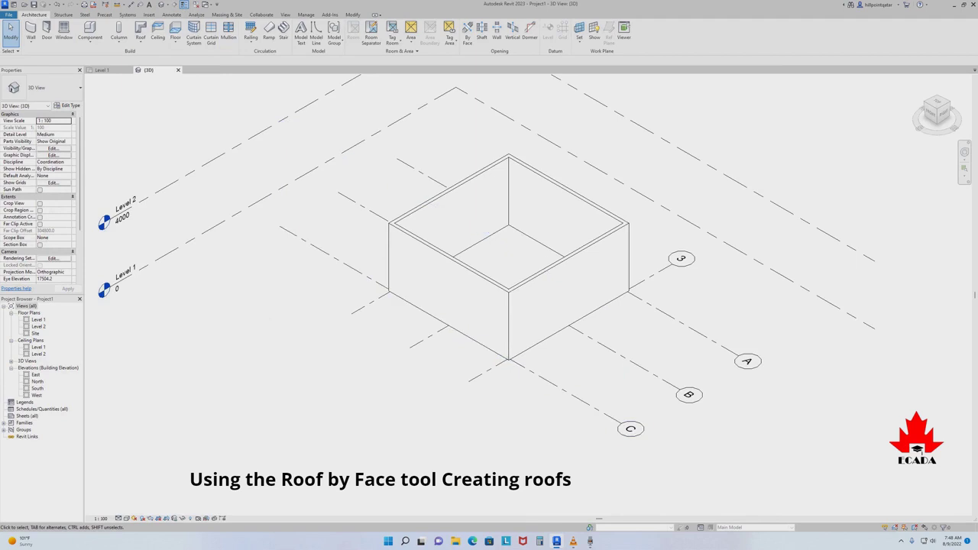
{"action": "left_click", "coordinate": [102, 70]}
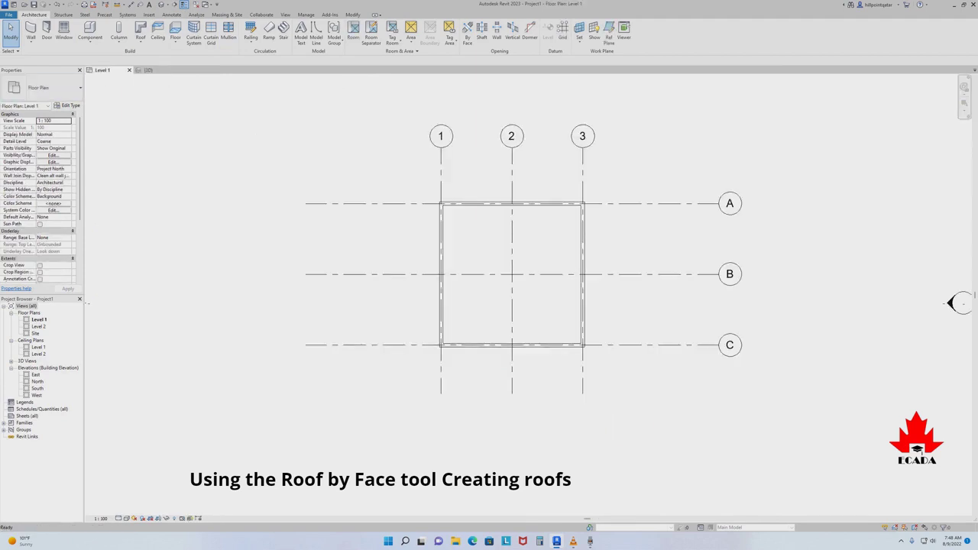
- Create a Model In-Place family of category Mass named Mass 1
{"action": "left_click", "coordinate": [90, 35]}
{"action": "left_click", "coordinate": [104, 72]}
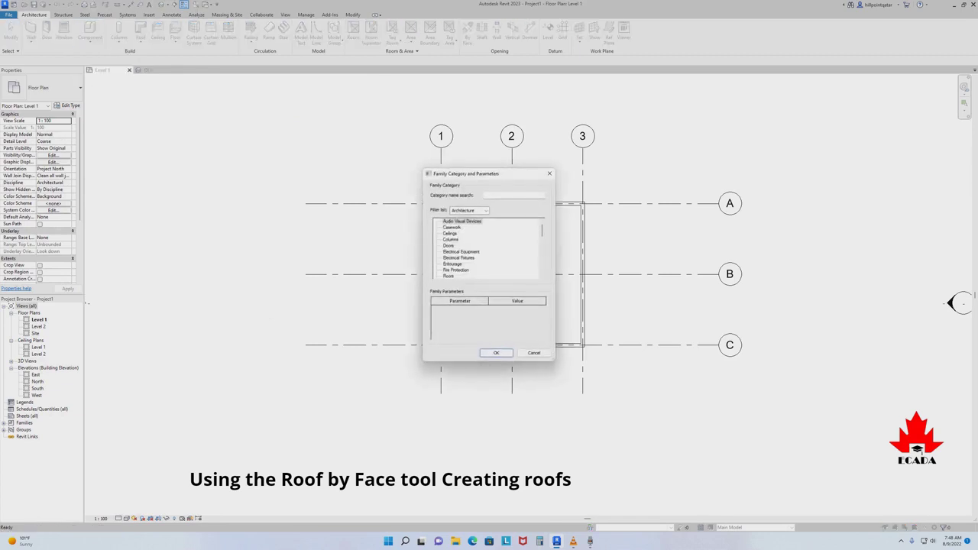
{"action": "scroll", "coordinate": [489, 248], "scroll_direction": "down", "scroll_amount": 3}
{"action": "left_click", "coordinate": [448, 275]}
{"action": "left_click", "coordinate": [496, 352]}
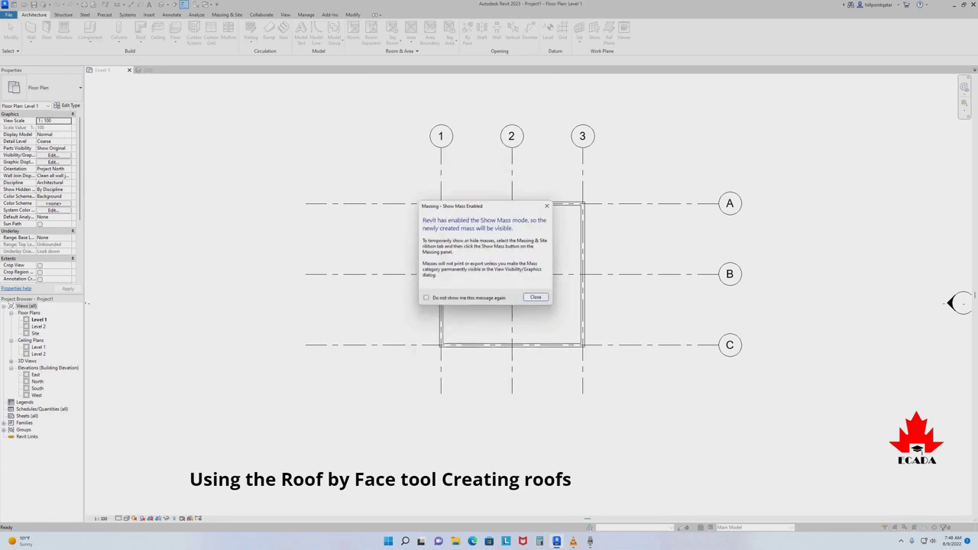
{"action": "left_click", "coordinate": [534, 297]}
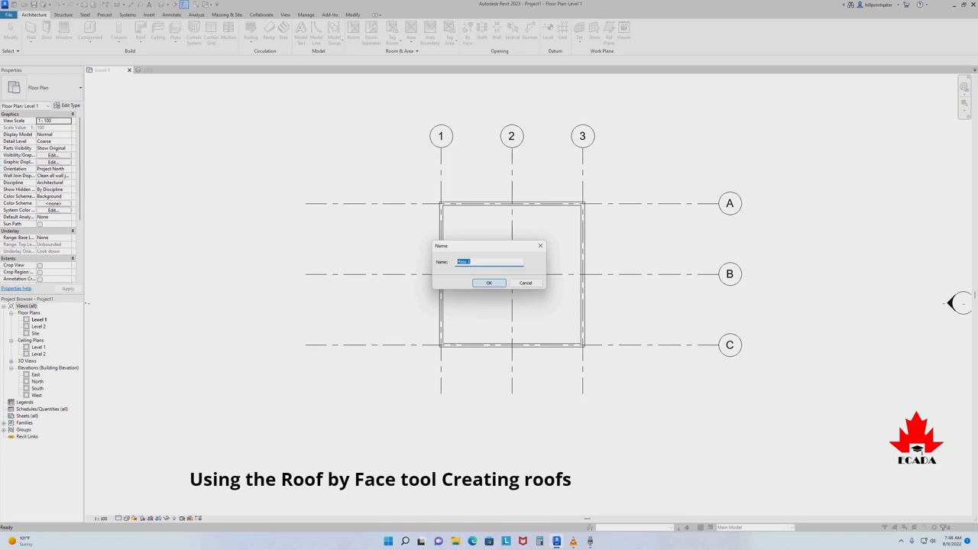
{"action": "left_click", "coordinate": [489, 283]}
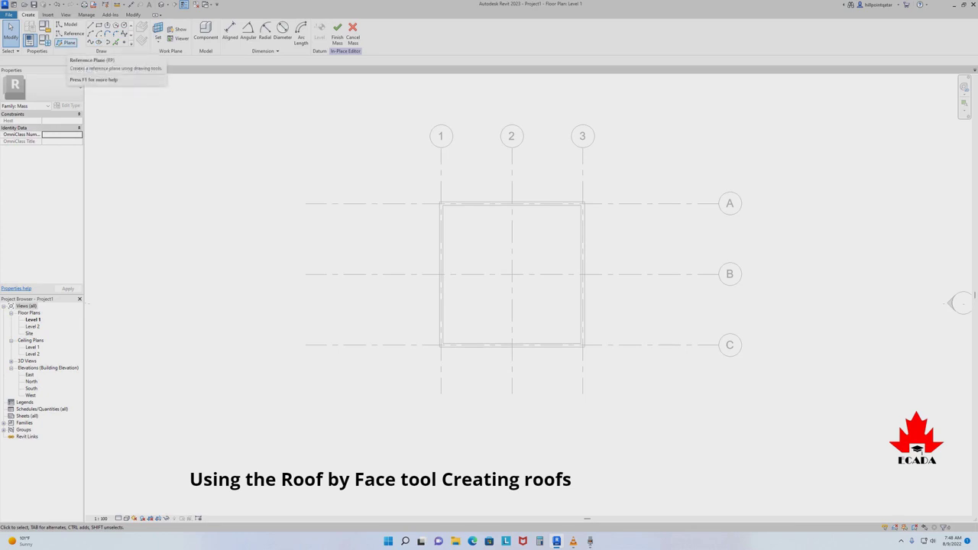
- Draw reference planes R1 and R2 along grids A and B
{"action": "left_click", "coordinate": [66, 42]}
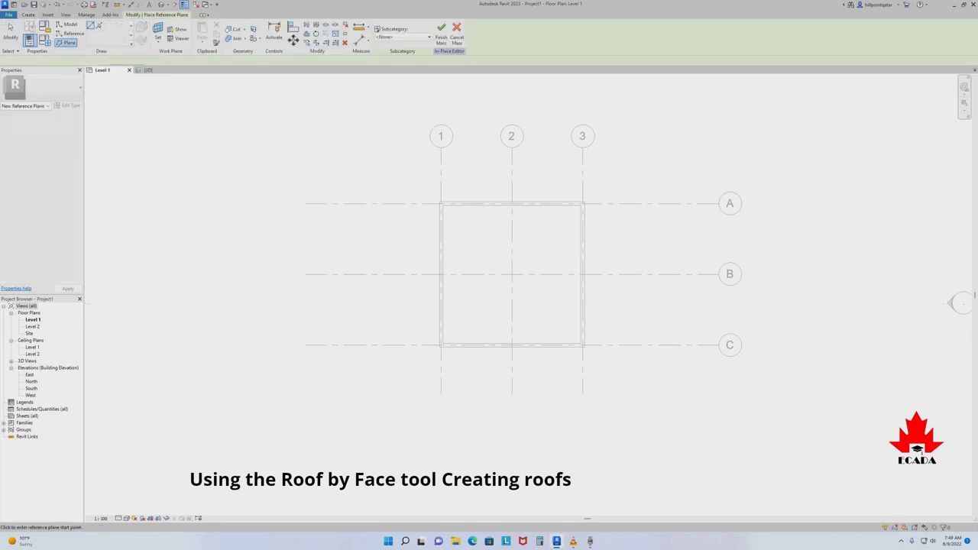
{"action": "left_click", "coordinate": [305, 203]}
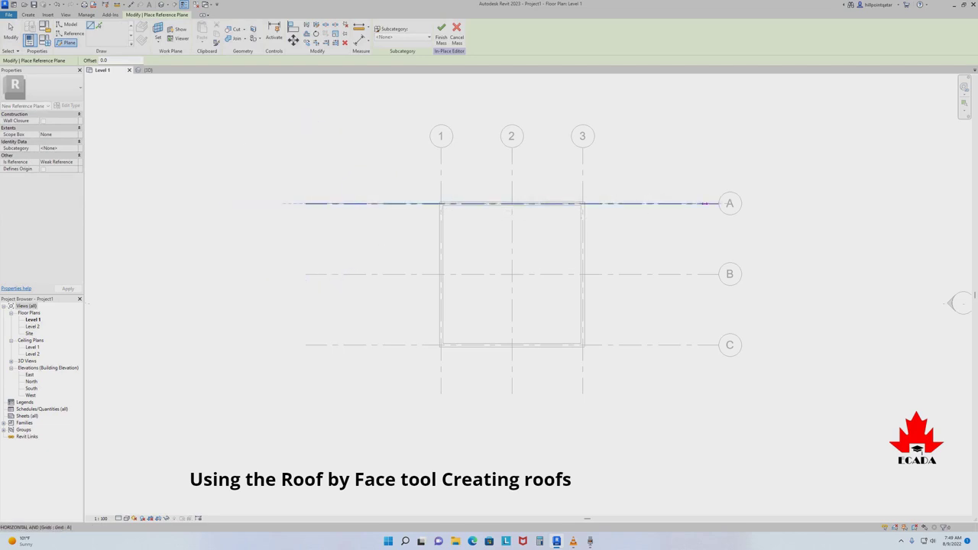
{"action": "left_click", "coordinate": [707, 204]}
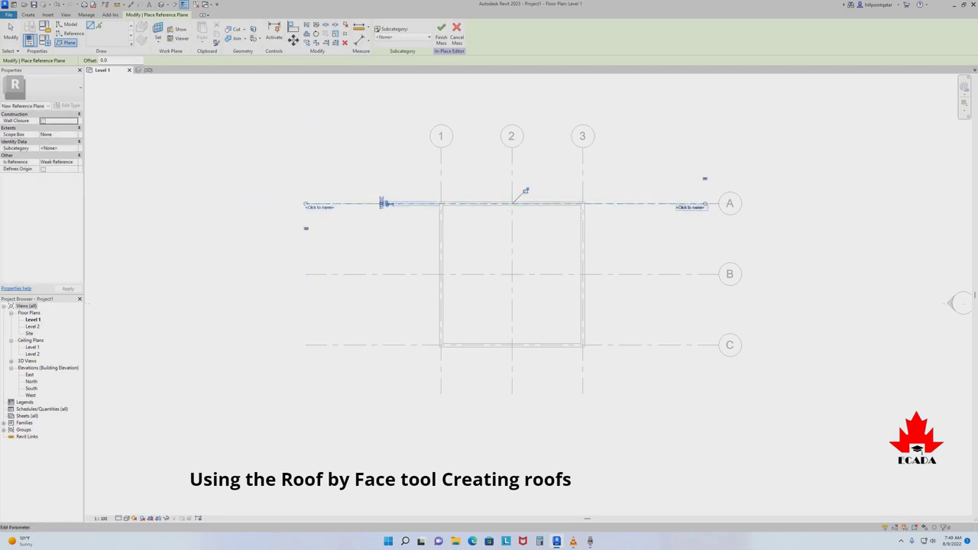
{"action": "type", "text": "R1"}
{"action": "key", "text": "Return"}
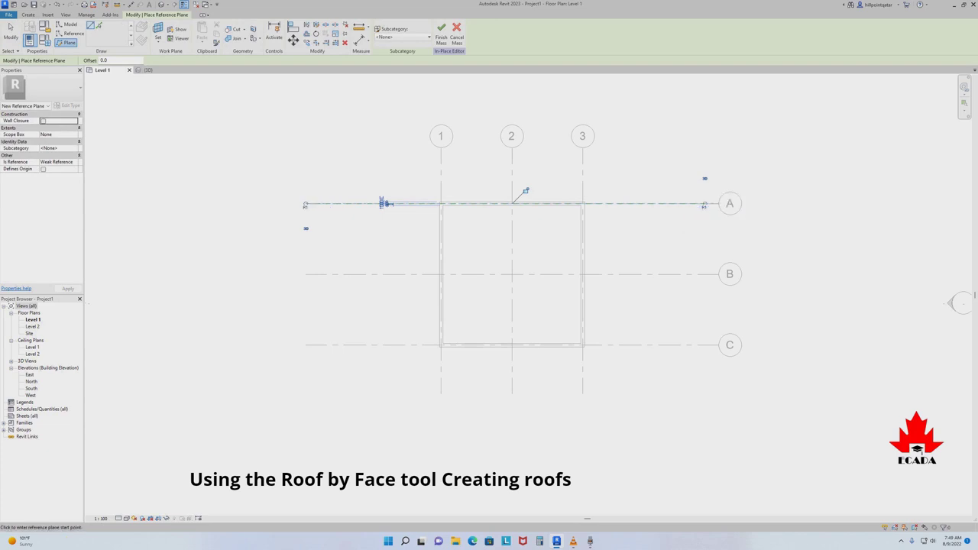
{"action": "left_click", "coordinate": [306, 273]}
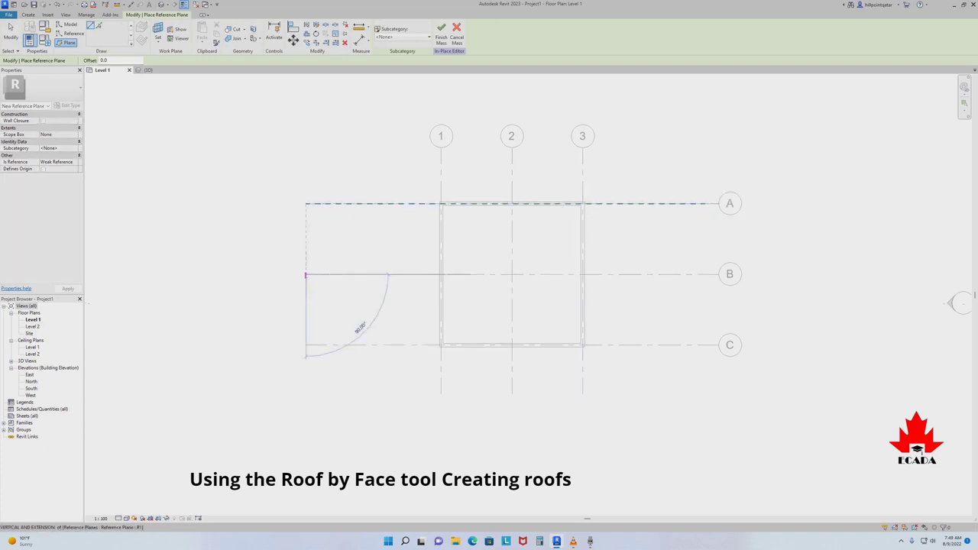
{"action": "left_click", "coordinate": [719, 273]}
{"action": "left_click", "coordinate": [718, 274]}
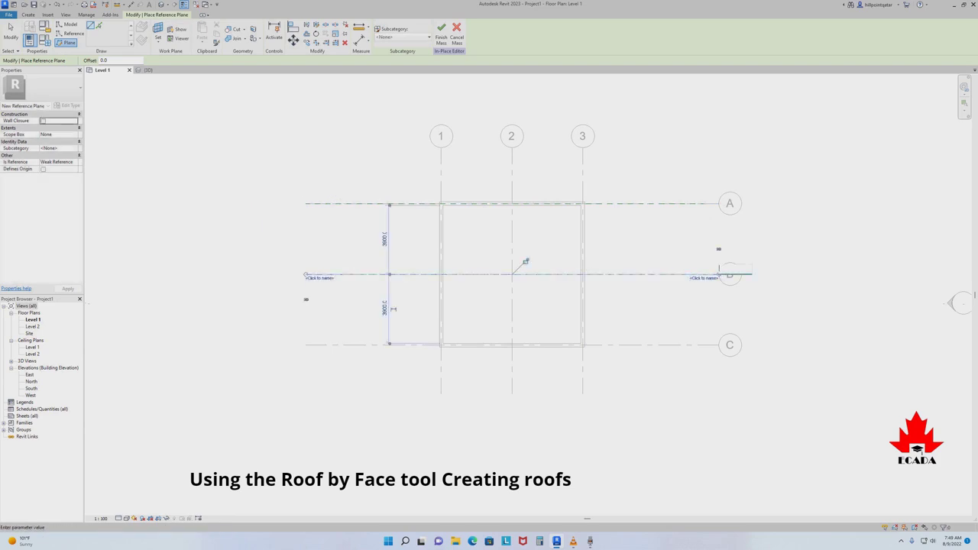
{"action": "type", "text": "R2"}
{"action": "key", "text": "Return"}
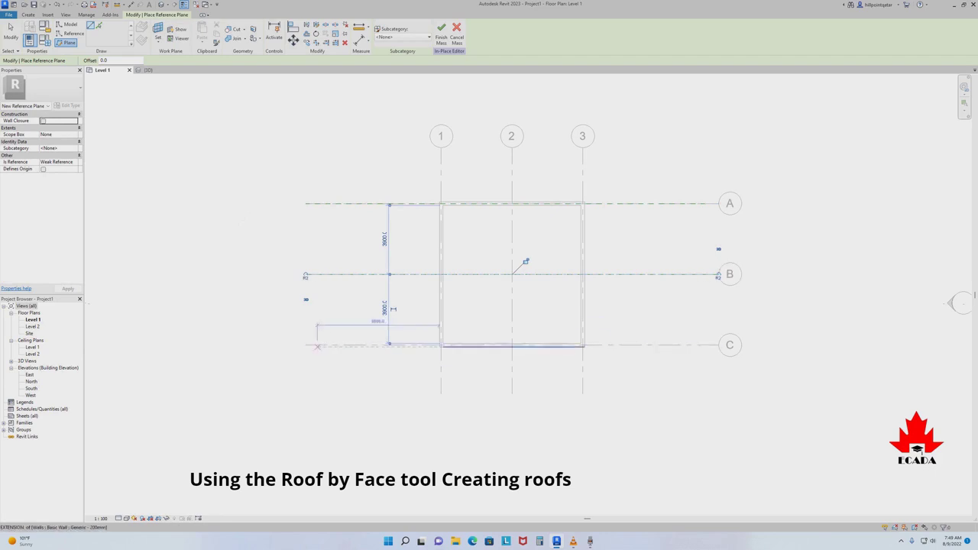
- Draw reference plane R3 along grid C
{"action": "left_click", "coordinate": [306, 345]}
{"action": "left_click", "coordinate": [718, 345]}
{"action": "left_click", "coordinate": [703, 348]}
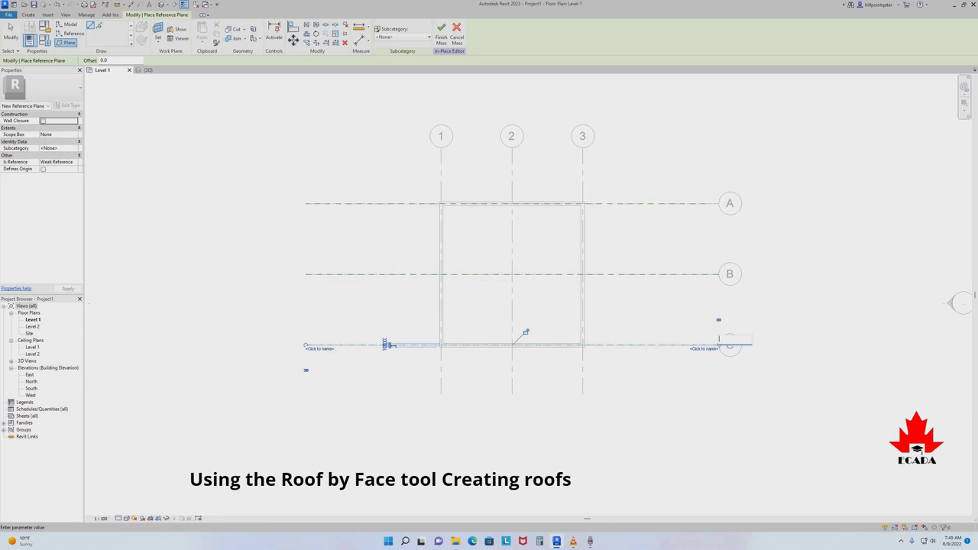
{"action": "type", "text": "R3"}
{"action": "key", "text": "Return"}
{"action": "key", "text": "Escape"}
{"action": "key", "text": "Escape"}
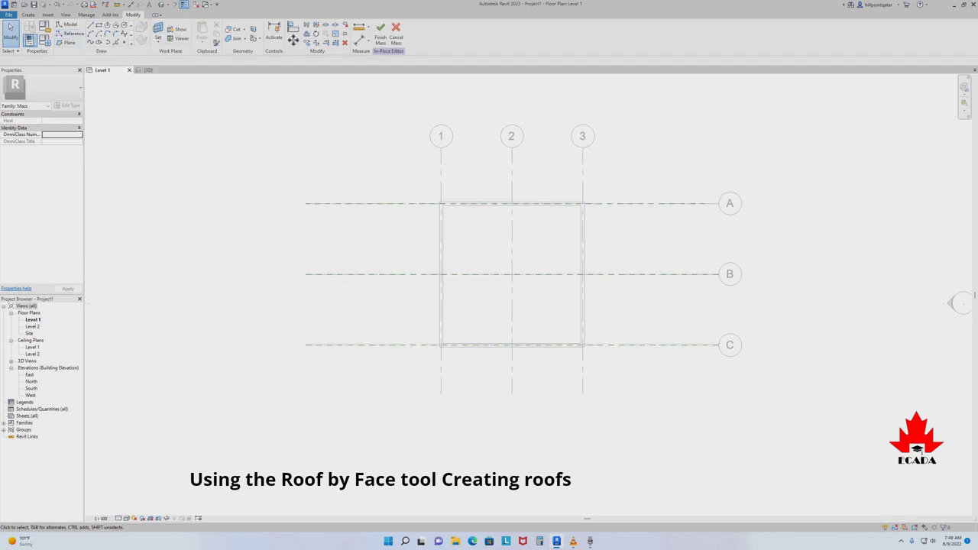
- Start a Model Line in the Default 3D View on Reference Plane R1, viewed from Front
{"action": "left_click", "coordinate": [68, 24]}
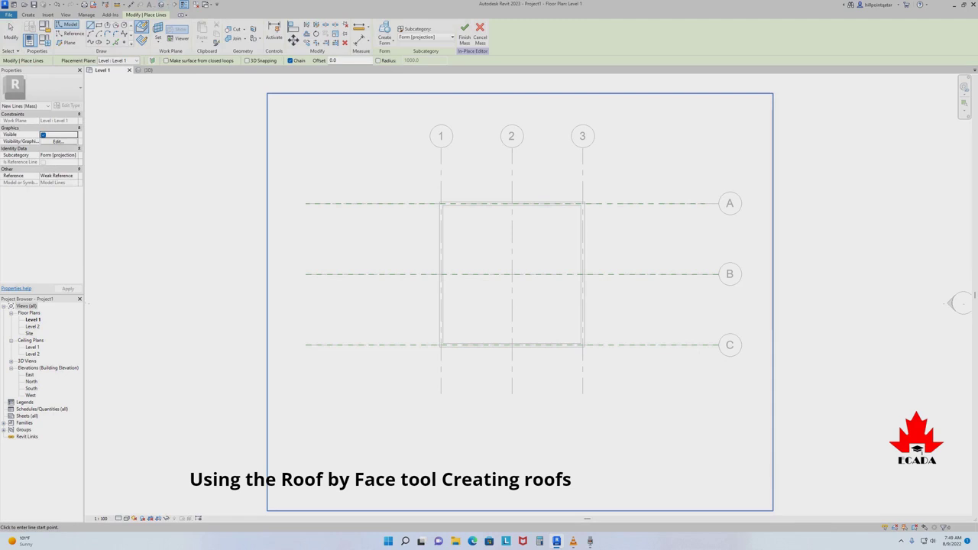
{"action": "left_click", "coordinate": [166, 5]}
{"action": "left_click", "coordinate": [169, 13]}
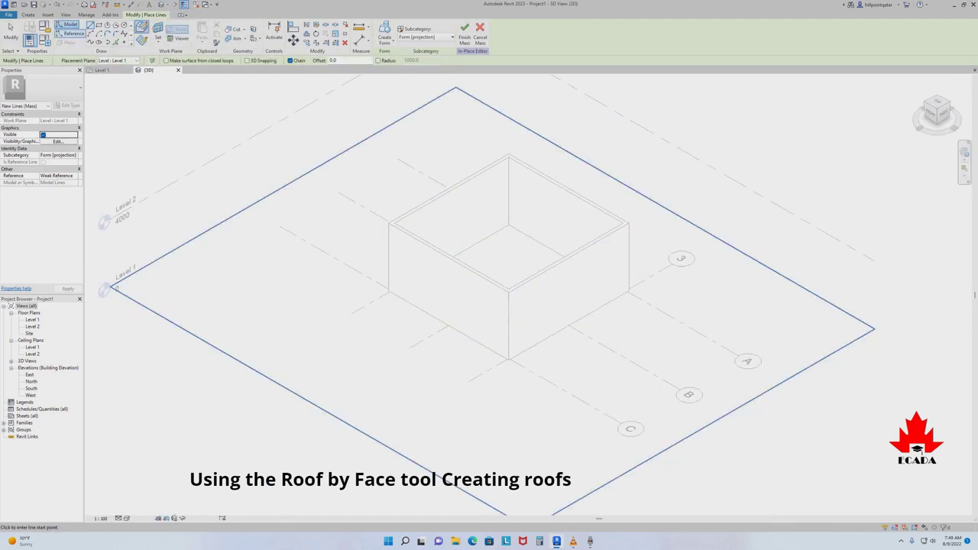
{"action": "left_click", "coordinate": [129, 60]}
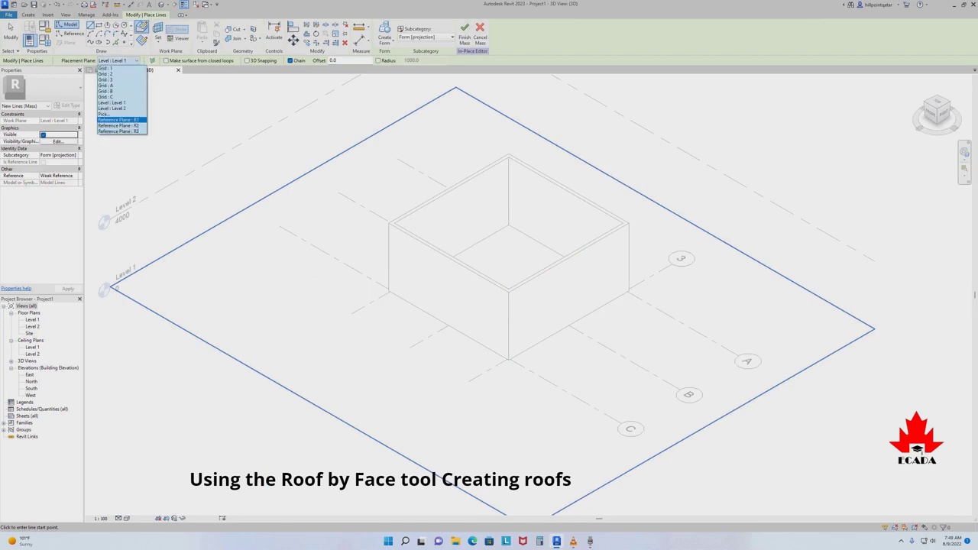
{"action": "left_click", "coordinate": [119, 120]}
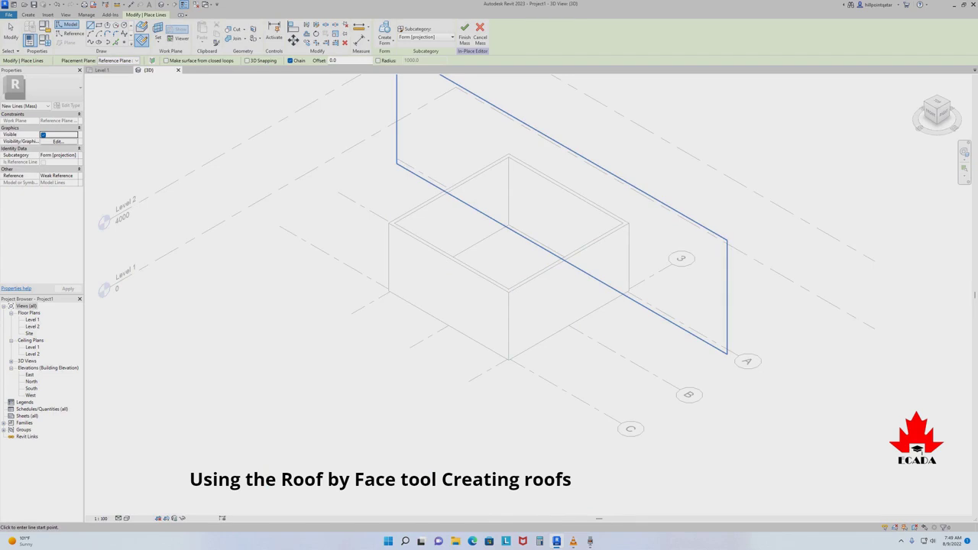
{"action": "mouse_move", "coordinate": [935, 113]}
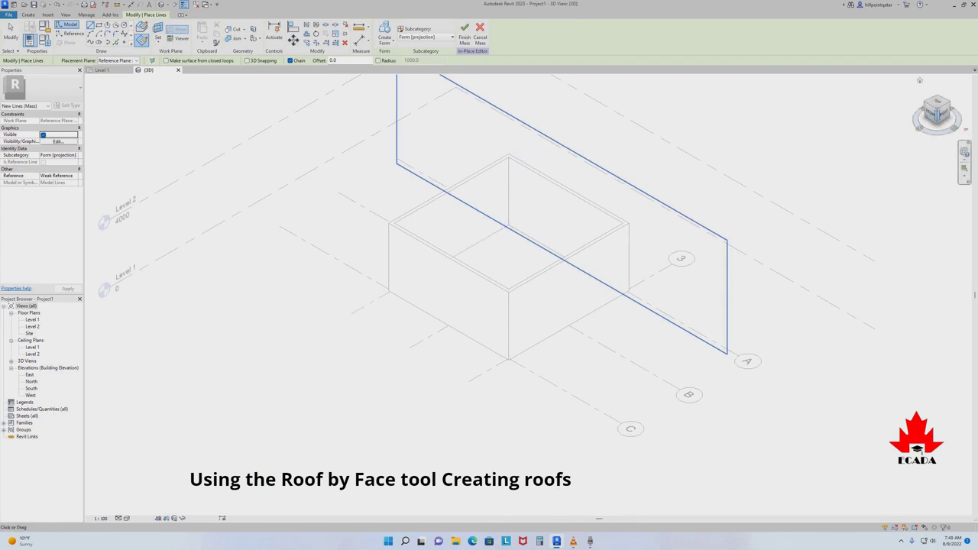
{"action": "left_click", "coordinate": [946, 116]}
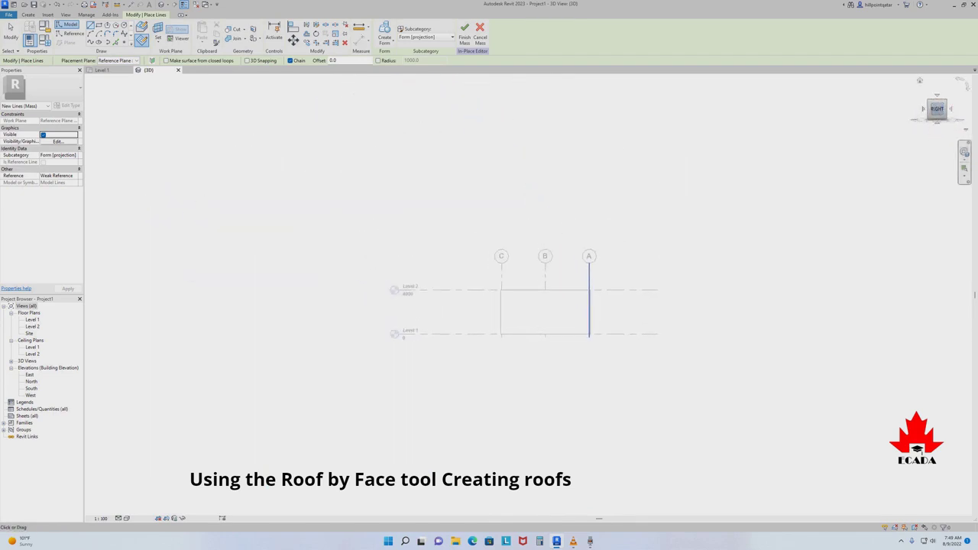
{"action": "left_click", "coordinate": [923, 109]}
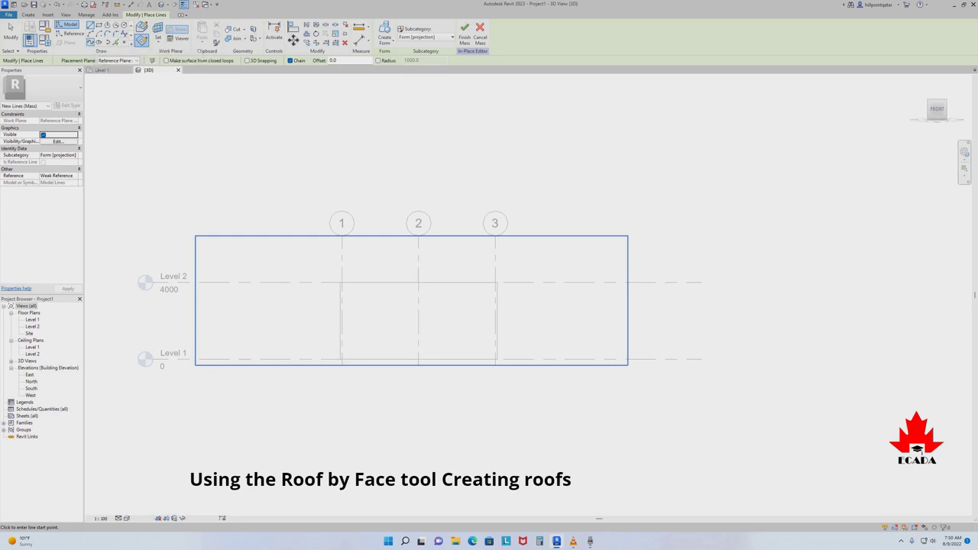
- Draw a wavy spline through several points across grids 1 to 3 near Level 2
{"action": "left_click", "coordinate": [125, 42]}
{"action": "left_click", "coordinate": [241, 282]}
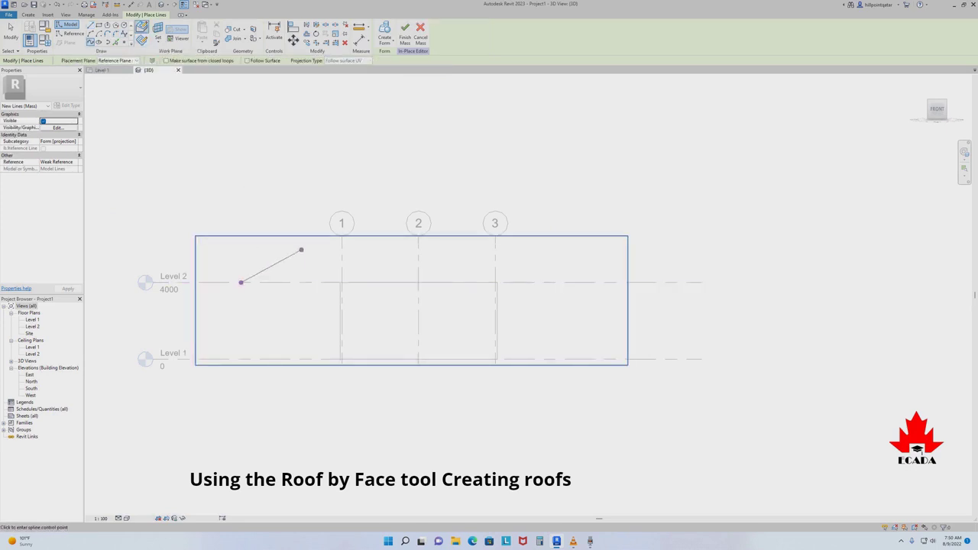
{"action": "left_click", "coordinate": [306, 240]}
{"action": "left_click", "coordinate": [379, 267]}
{"action": "left_click", "coordinate": [426, 302]}
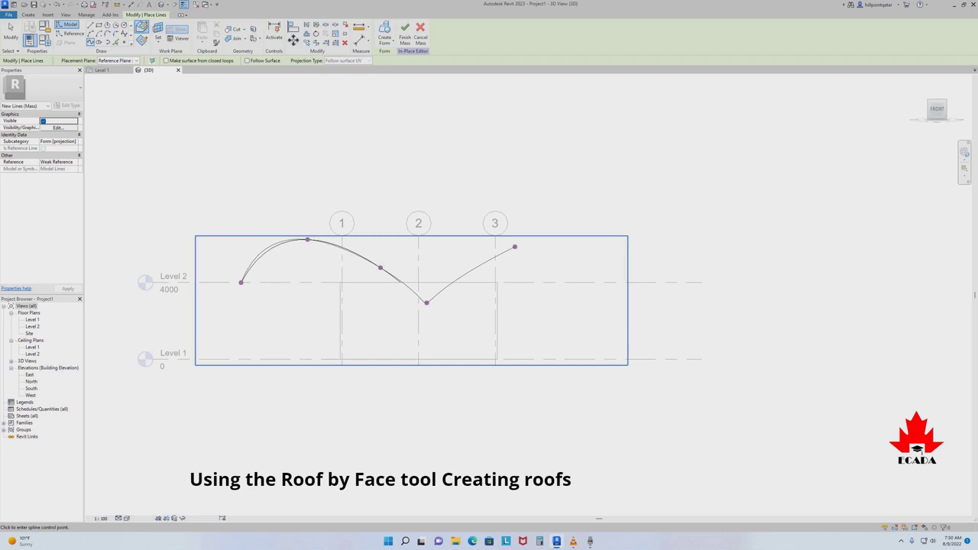
{"action": "left_click", "coordinate": [511, 248]}
{"action": "key", "text": "Escape"}
{"action": "left_click", "coordinate": [426, 303]}
{"action": "left_click", "coordinate": [512, 248]}
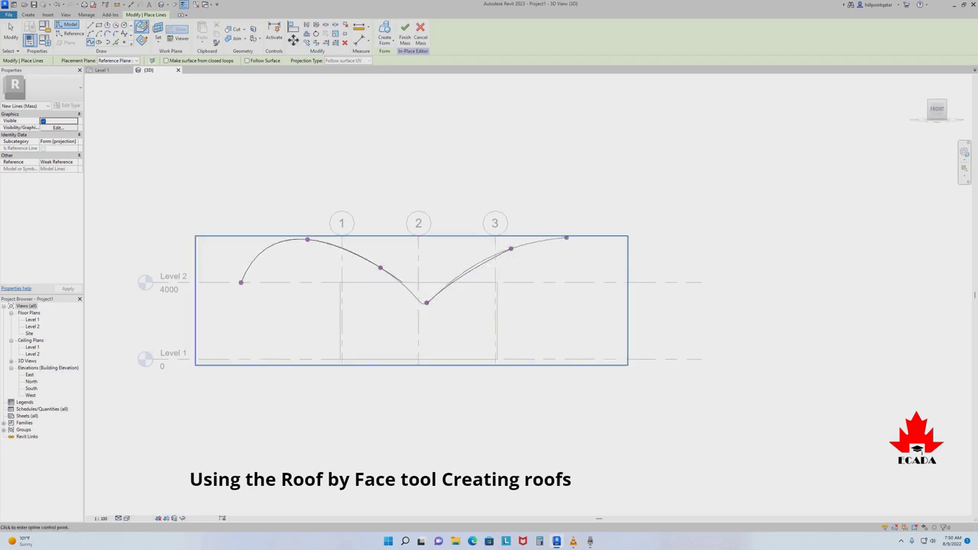
{"action": "left_click", "coordinate": [567, 236]}
{"action": "right_click", "coordinate": [567, 237]}
{"action": "left_click", "coordinate": [588, 239]}
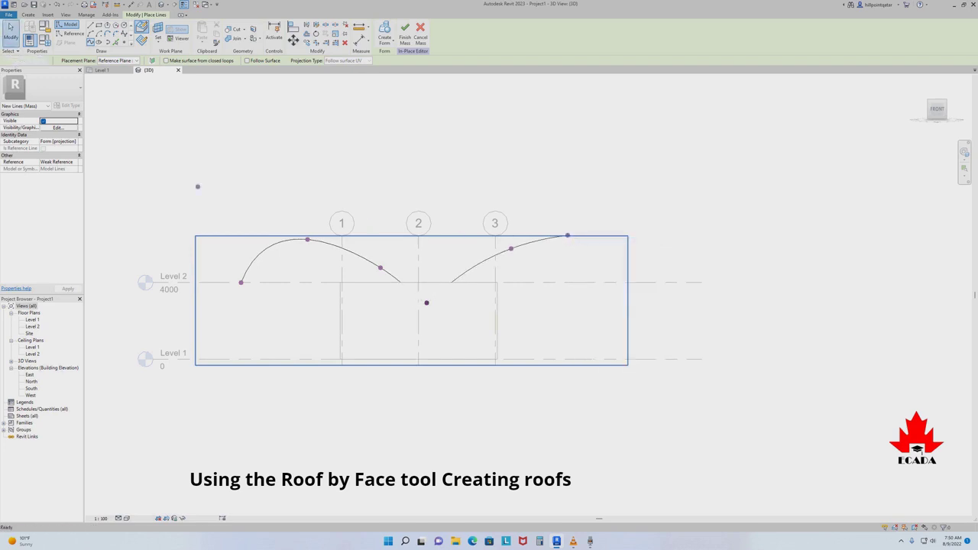
- Return to the Home 3D view and select the misplaced spline
{"action": "left_click", "coordinate": [10, 32]}
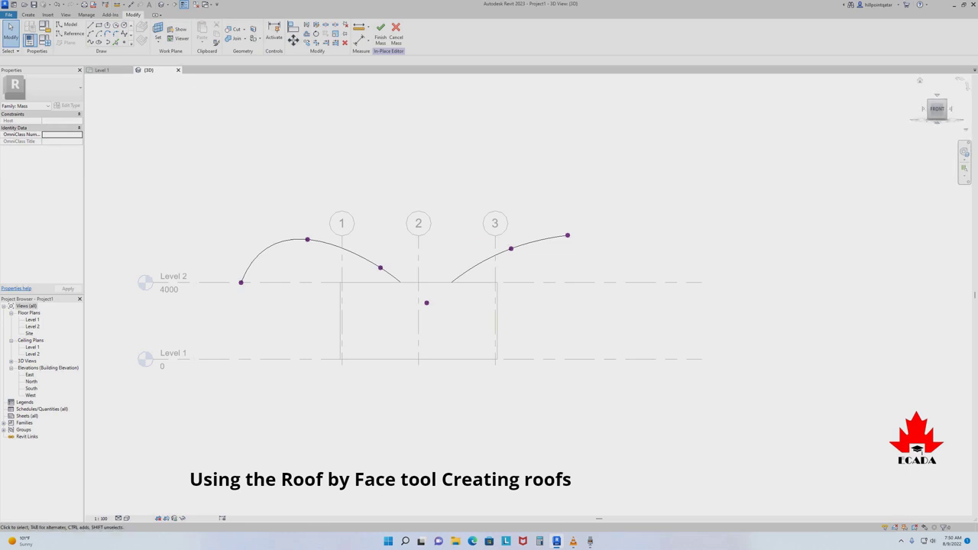
{"action": "left_click", "coordinate": [920, 80]}
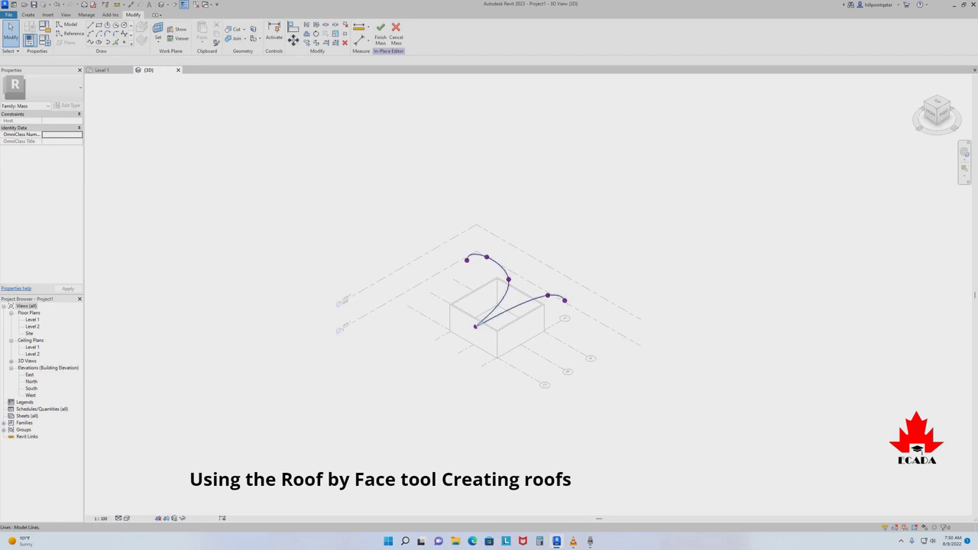
{"action": "left_click", "coordinate": [501, 308]}
- Delete the spline and set Reference Plane R2 as the model-line work plane, viewed from Front
{"action": "key", "text": "Delete"}
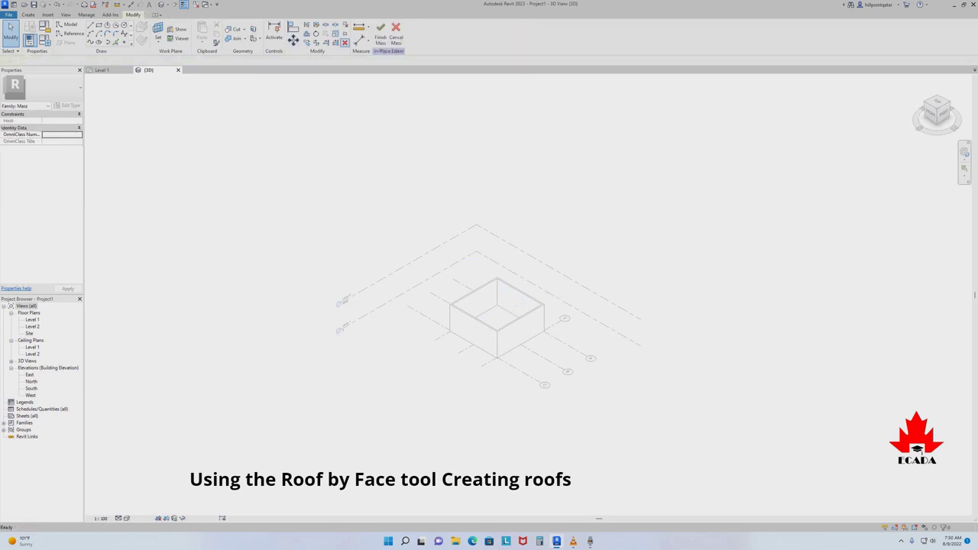
{"action": "left_click", "coordinate": [67, 25]}
{"action": "left_click", "coordinate": [117, 59]}
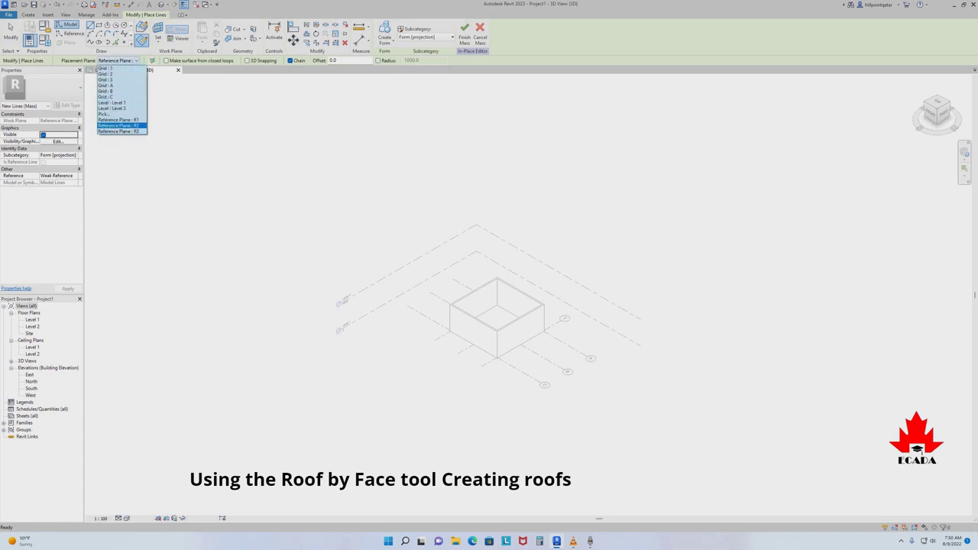
{"action": "left_click", "coordinate": [119, 125]}
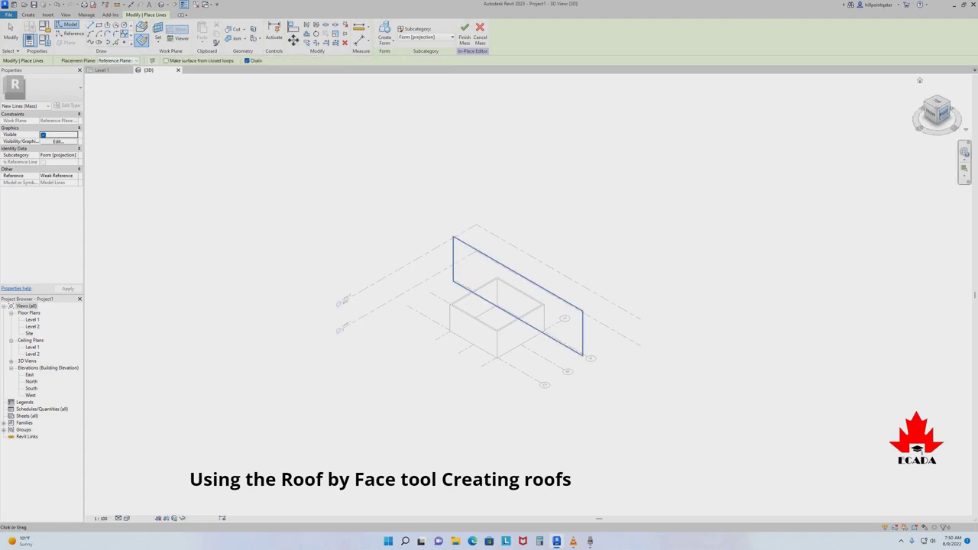
{"action": "left_click", "coordinate": [930, 116]}
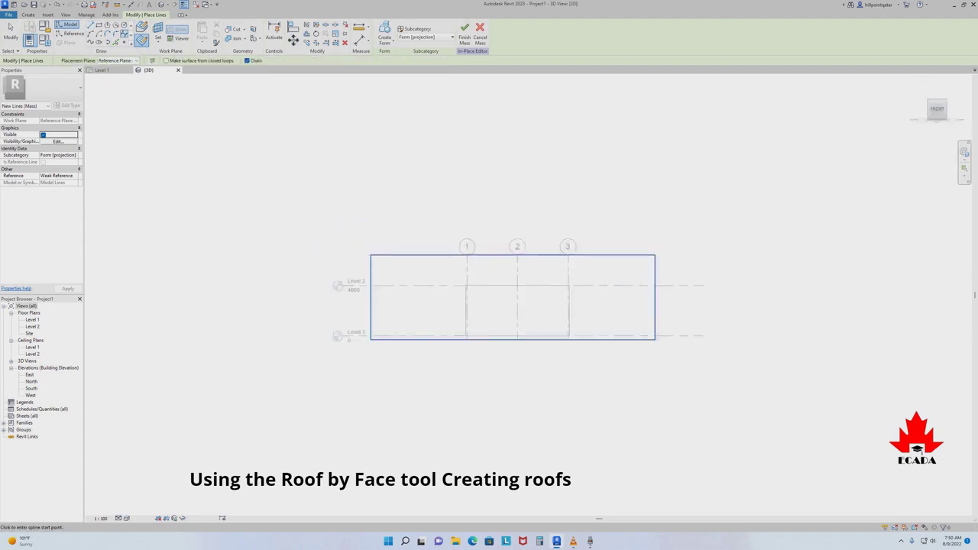
- Draw a wavy spline from left of grid 1 to past grid 3
{"action": "left_click", "coordinate": [376, 308]}
{"action": "left_click", "coordinate": [409, 271]}
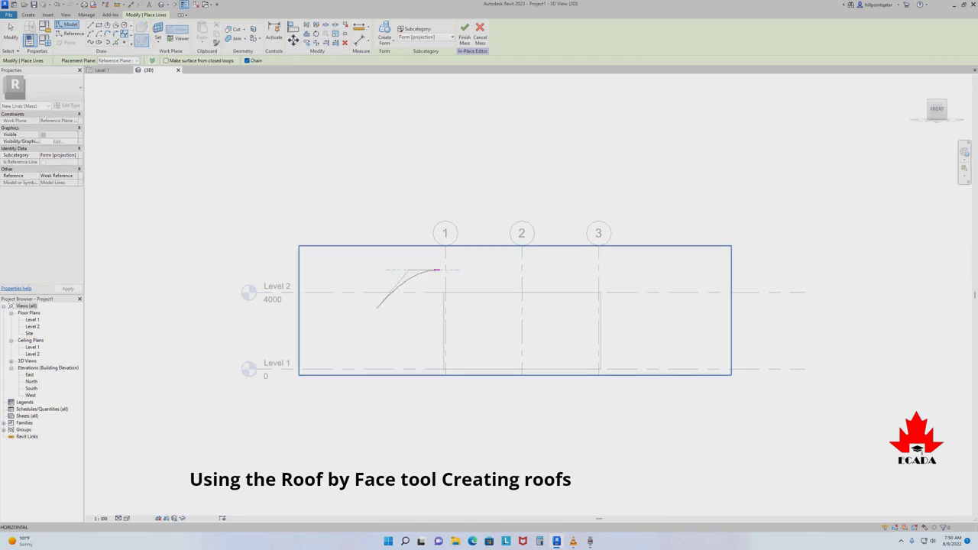
{"action": "left_click", "coordinate": [549, 309]}
{"action": "left_click", "coordinate": [579, 280]}
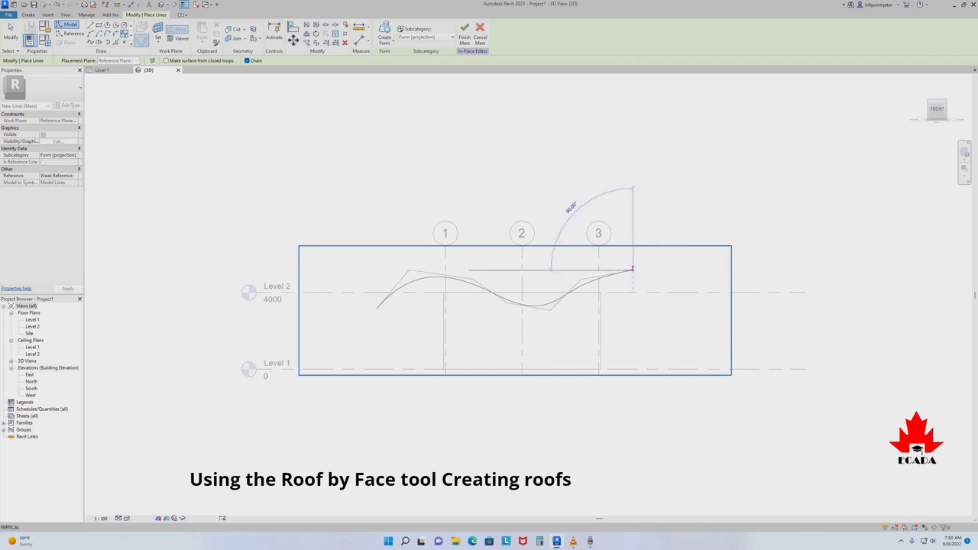
{"action": "left_click", "coordinate": [687, 270]}
{"action": "right_click", "coordinate": [688, 269]}
{"action": "left_click", "coordinate": [711, 272]}
{"action": "scroll", "coordinate": [569, 289], "scroll_direction": "up", "scroll_amount": 1}
{"action": "key", "text": "Escape"}
{"action": "key", "text": "Escape"}
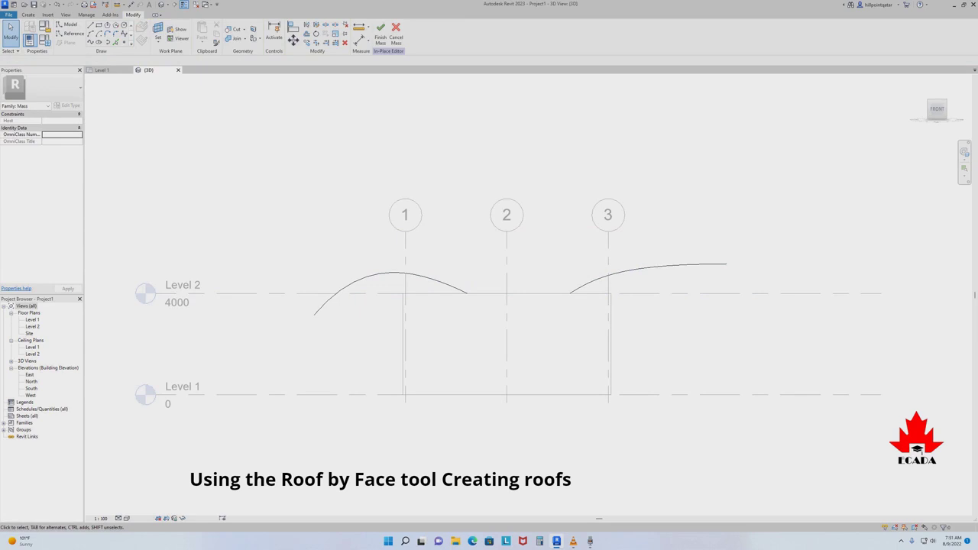
- Select the wavy spline from the Top view of the 3D model
{"action": "left_click", "coordinate": [919, 80]}
{"action": "scroll", "coordinate": [611, 303], "scroll_direction": "up", "scroll_amount": 2}
{"action": "scroll", "coordinate": [610, 304], "scroll_direction": "up", "scroll_amount": 2}
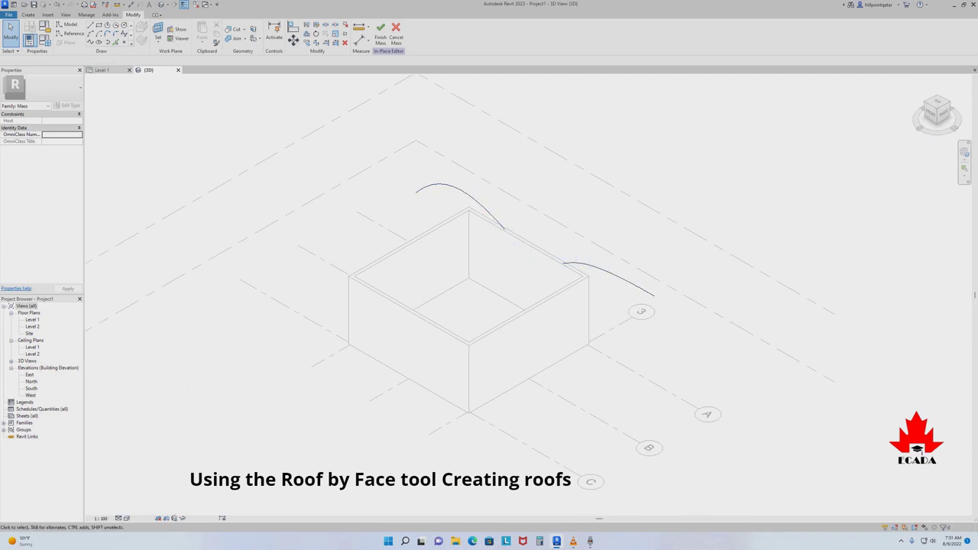
{"action": "key", "text": "ctrl+Tab"}
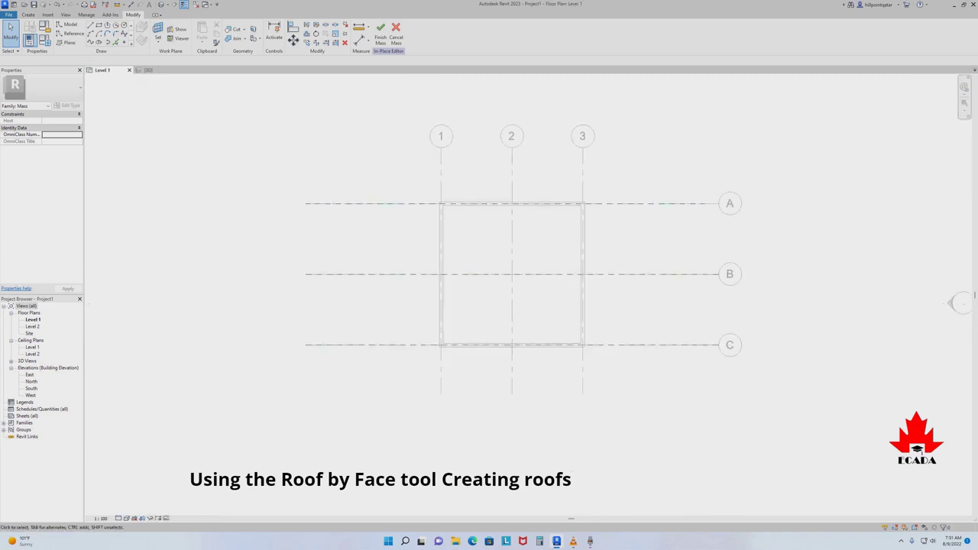
{"action": "key", "text": "ctrl+Tab"}
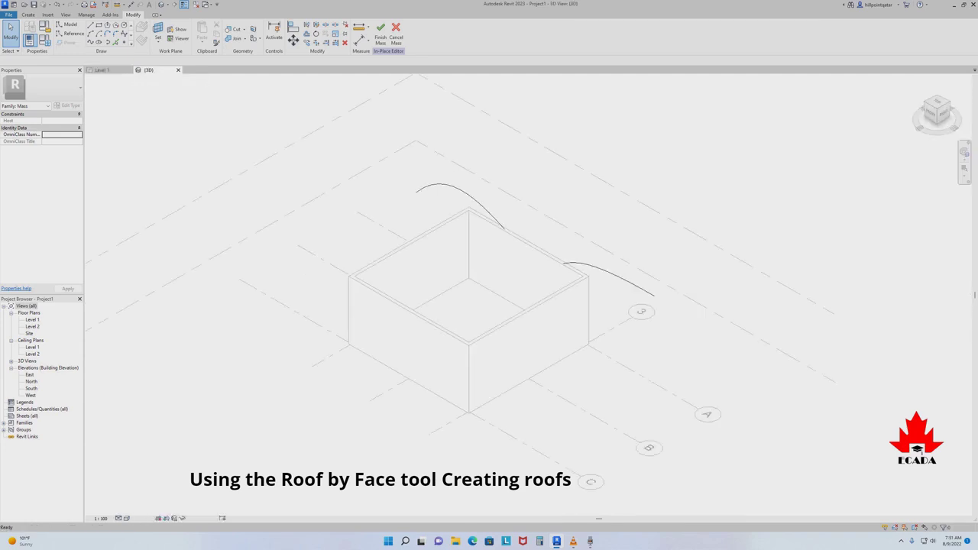
{"action": "left_click", "coordinate": [936, 105]}
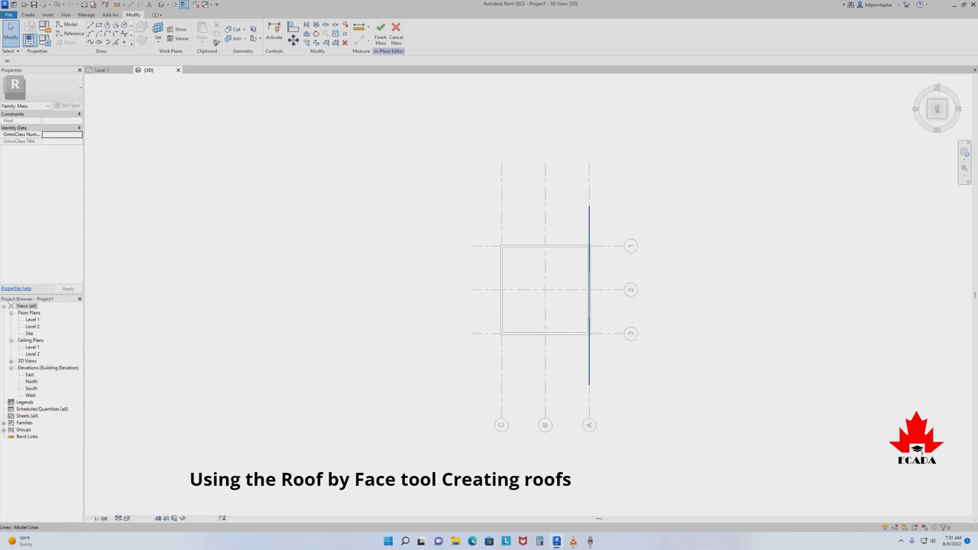
{"action": "left_click", "coordinate": [589, 218]}
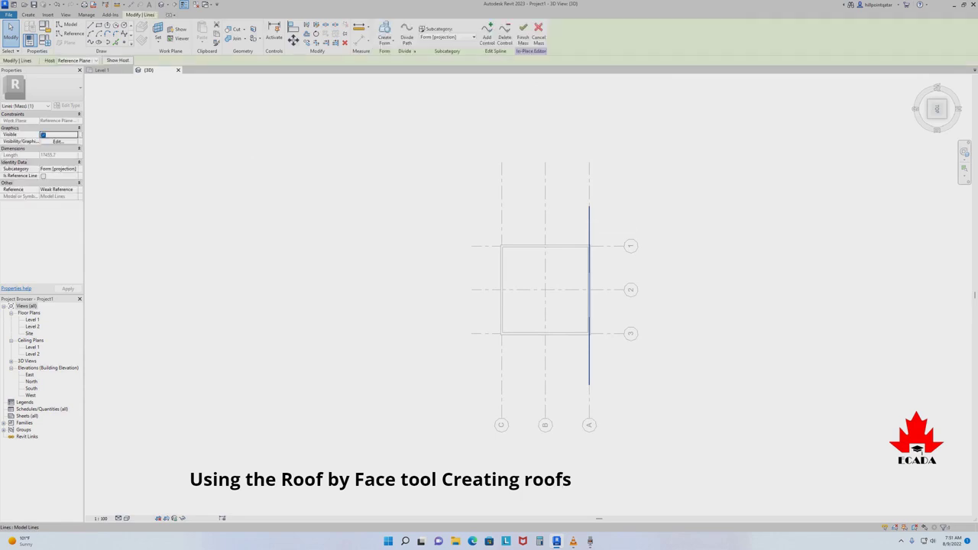
{"action": "key", "text": "Escape"}
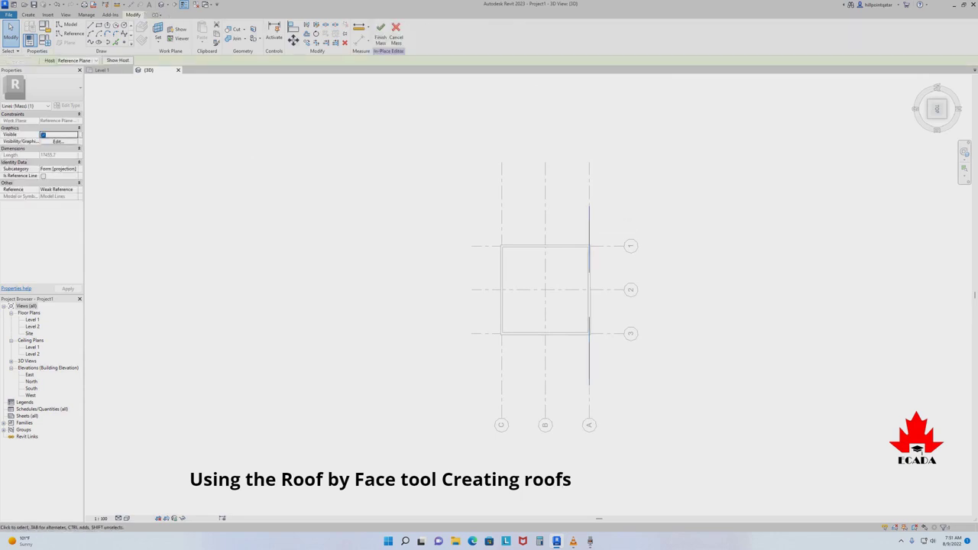
{"action": "scroll", "coordinate": [600, 220], "scroll_direction": "up", "scroll_amount": 3}
{"action": "left_click", "coordinate": [580, 203]}
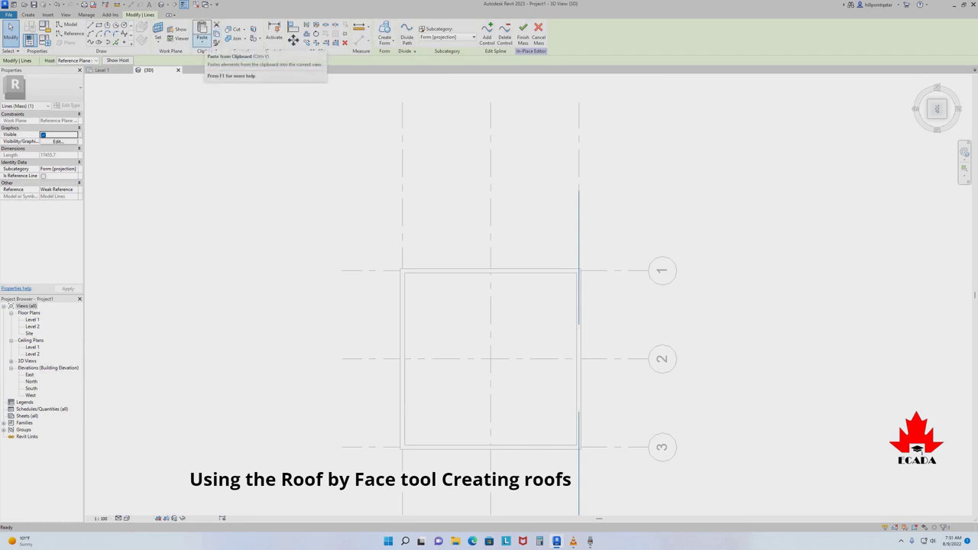
- Paste the spline with Aligned to Same Place
{"action": "left_click", "coordinate": [202, 44]}
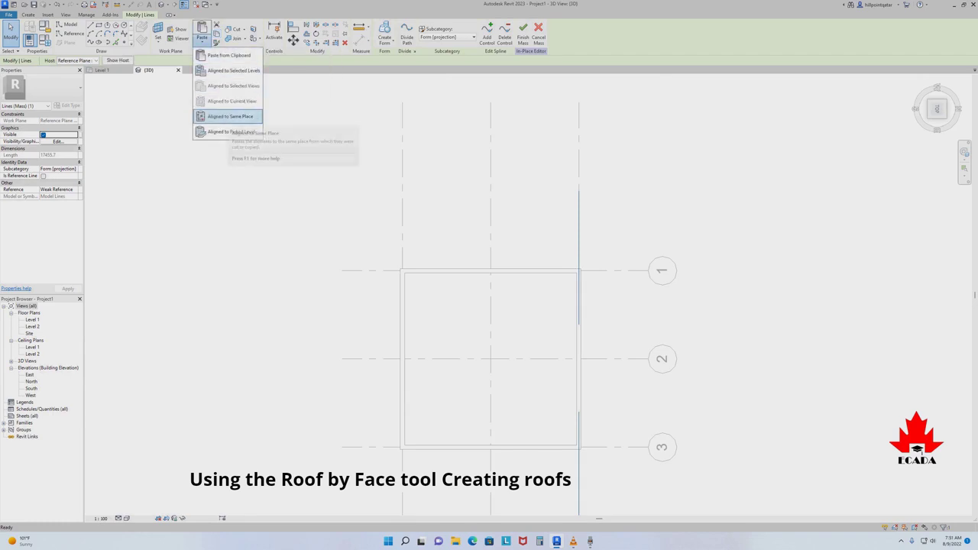
{"action": "left_click", "coordinate": [229, 116]}
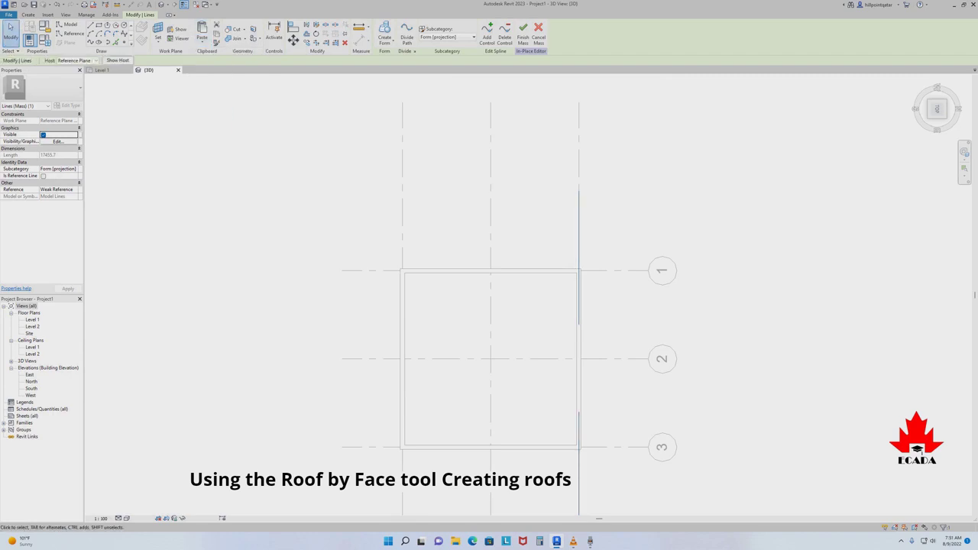
{"action": "left_click", "coordinate": [67, 25]}
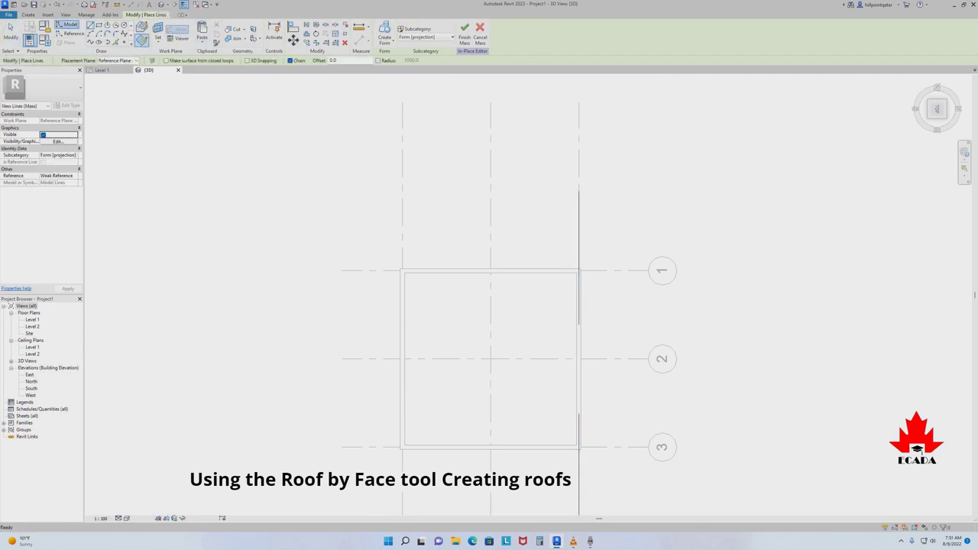
- Pick a different work plane and switch to the front view
{"action": "left_click", "coordinate": [116, 60]}
{"action": "left_click", "coordinate": [114, 126]}
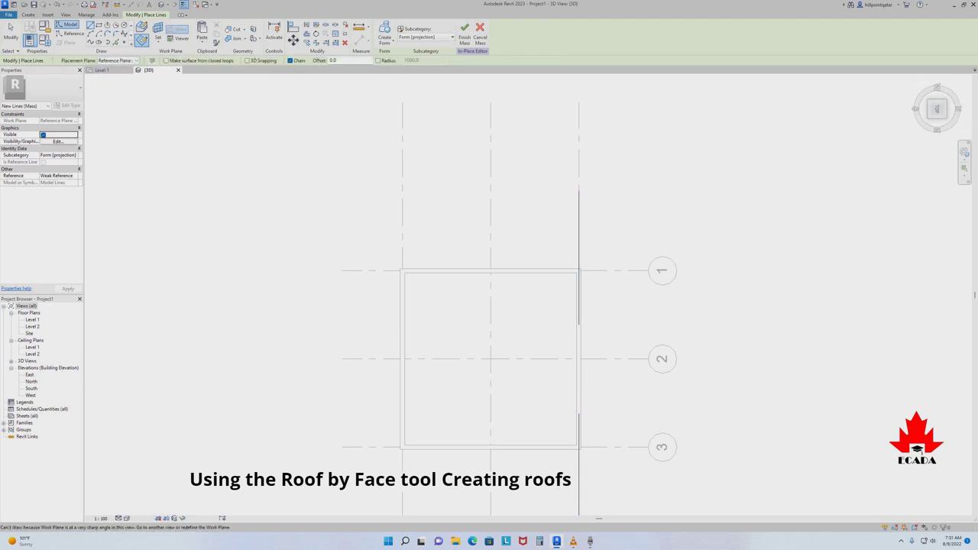
{"action": "mouse_move", "coordinate": [937, 108]}
{"action": "left_click", "coordinate": [920, 80]}
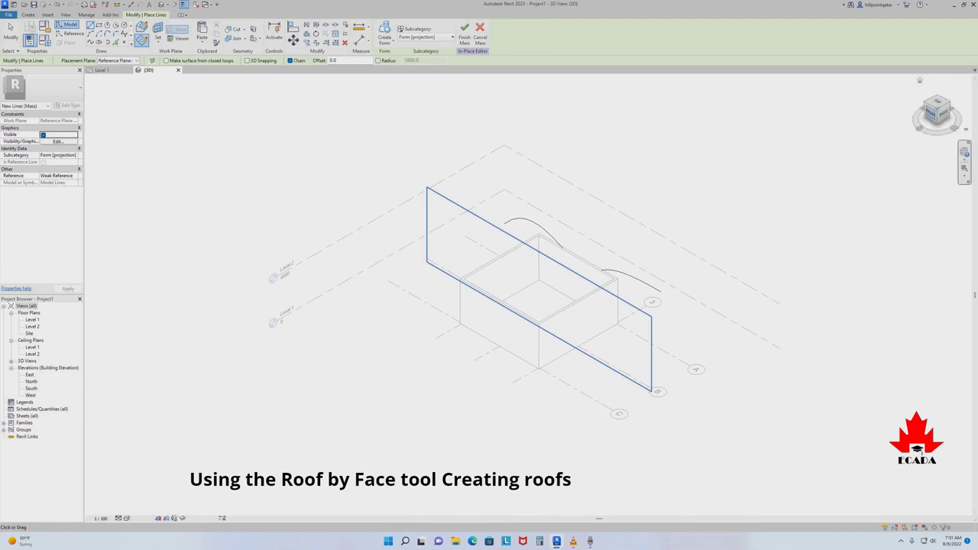
{"action": "left_click", "coordinate": [927, 116]}
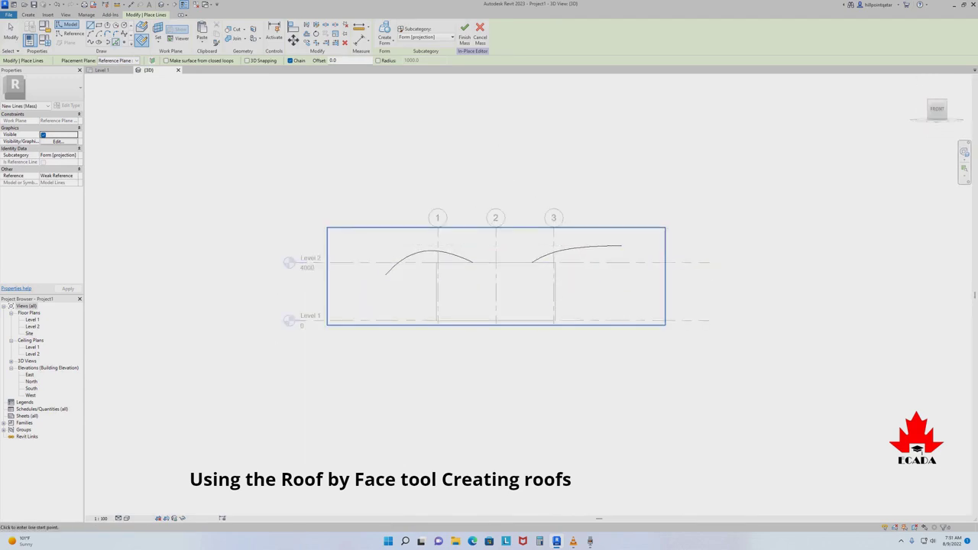
{"action": "left_click", "coordinate": [119, 60]}
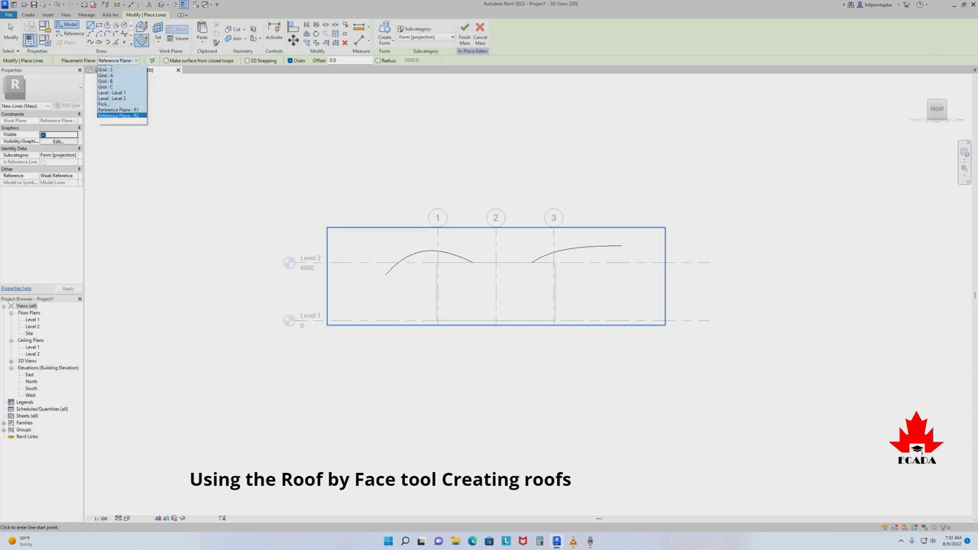
{"action": "left_click", "coordinate": [119, 125]}
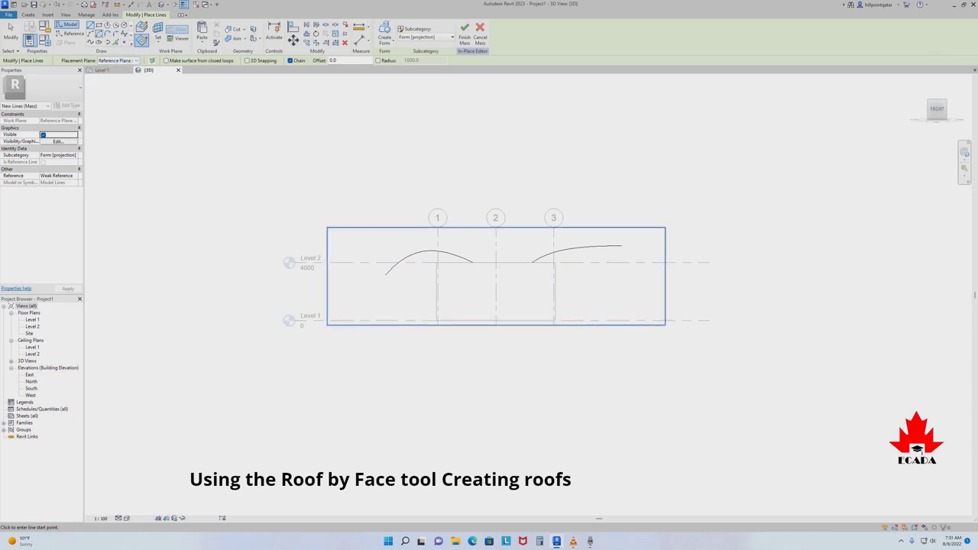
- Draw a wavy spline through five points across the box, from above Level 2 to the right end
{"action": "left_click", "coordinate": [141, 26]}
{"action": "left_click", "coordinate": [370, 246]}
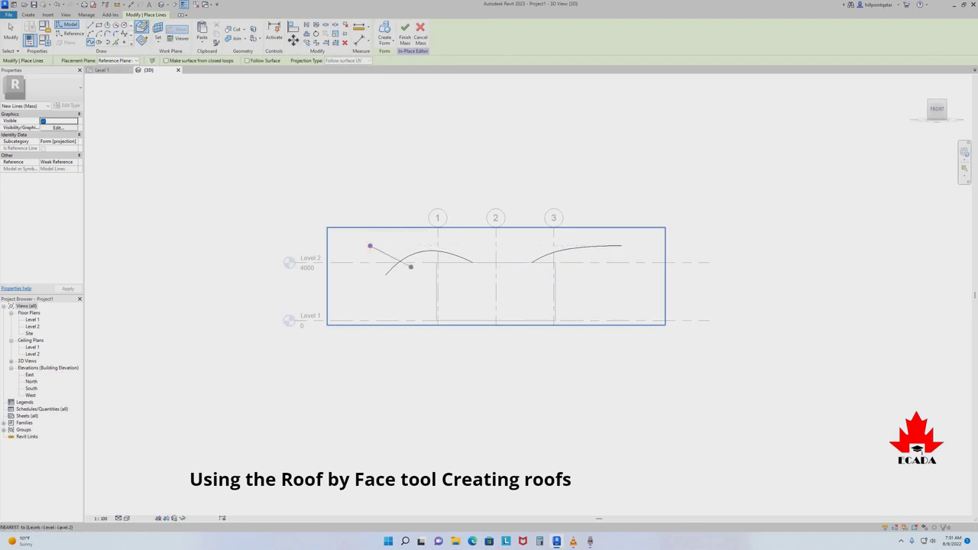
{"action": "left_click", "coordinate": [451, 283]}
{"action": "left_click", "coordinate": [514, 249]}
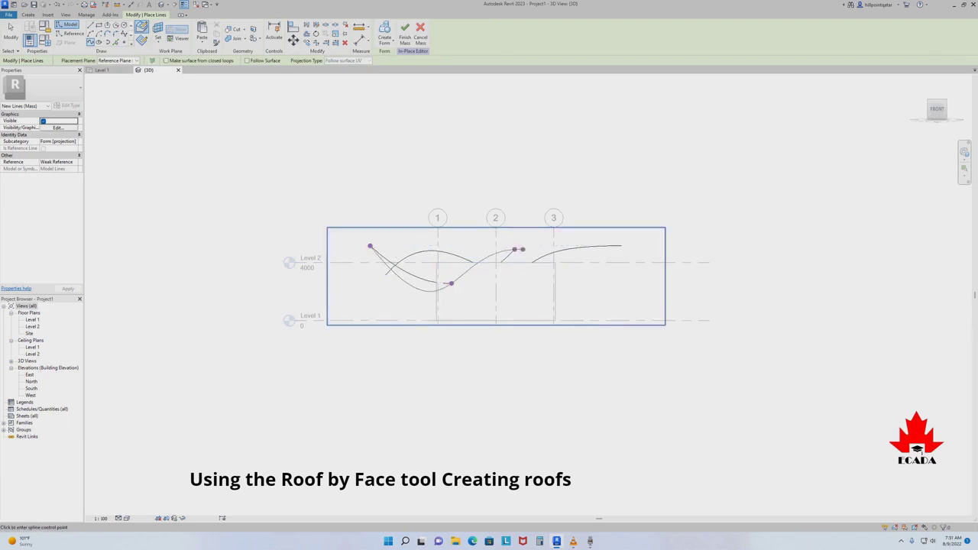
{"action": "left_click", "coordinate": [614, 296]}
{"action": "left_click", "coordinate": [622, 302]}
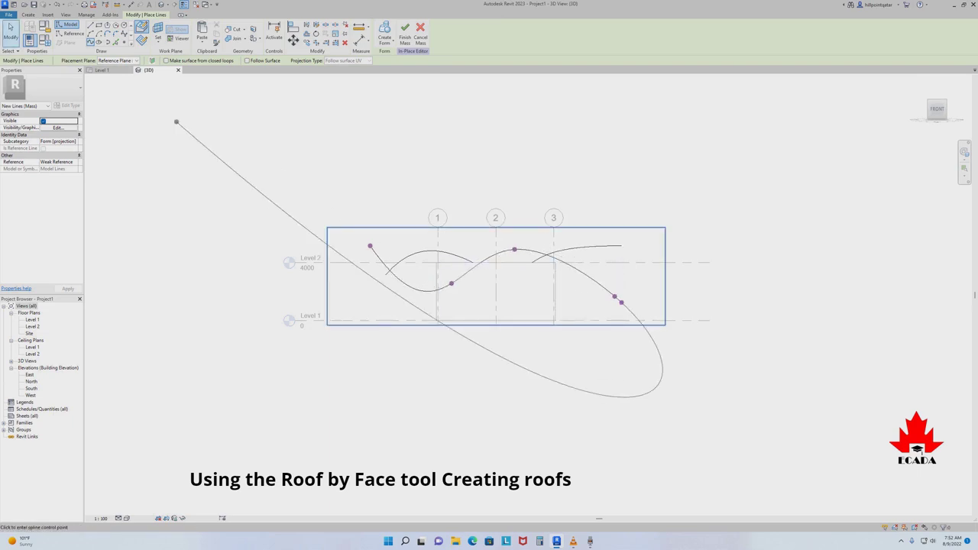
{"action": "key", "text": "Escape"}
{"action": "key", "text": "Escape"}
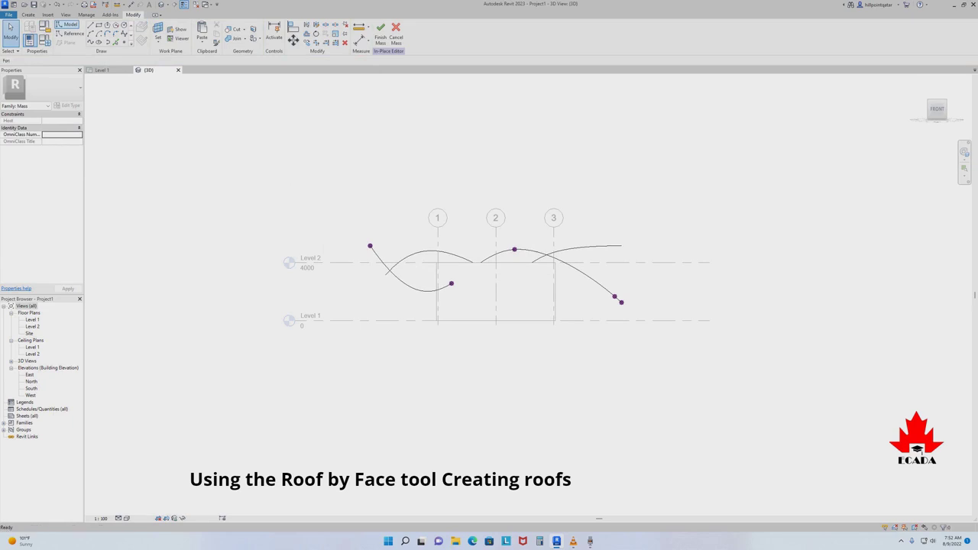
- Start model lines on reference plane R3, cancelling a stray straight line
{"action": "left_click", "coordinate": [66, 24]}
{"action": "left_click", "coordinate": [118, 60]}
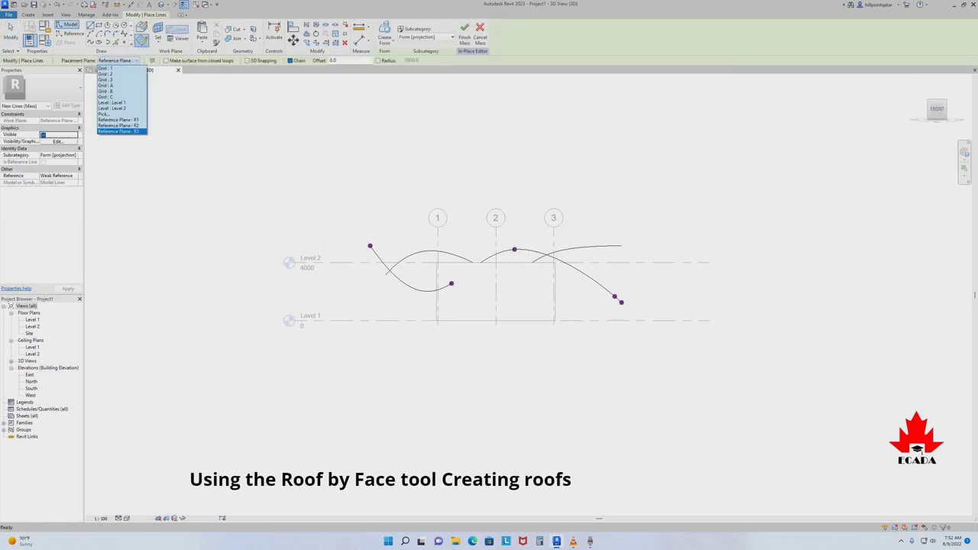
{"action": "left_click", "coordinate": [118, 130]}
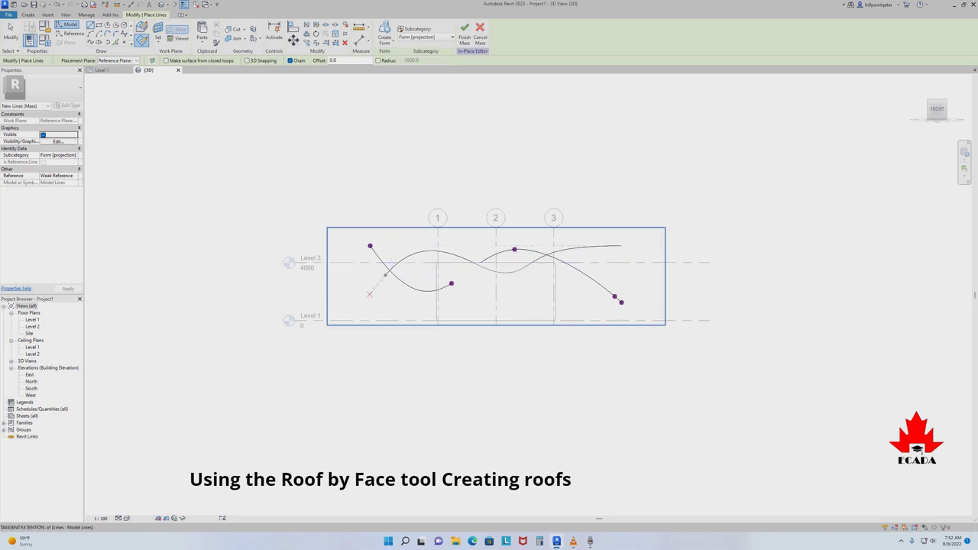
{"action": "left_click", "coordinate": [409, 239]}
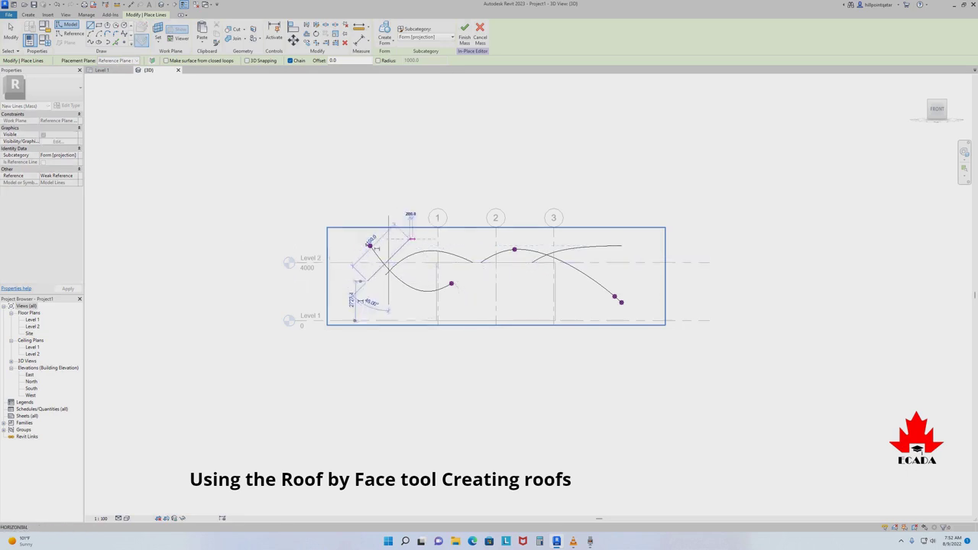
{"action": "key", "text": "Escape"}
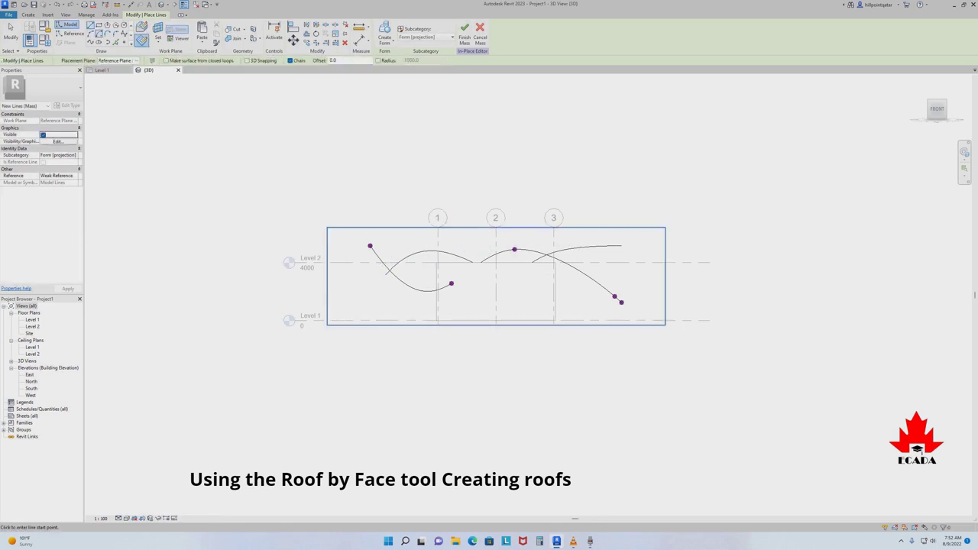
- Draw a spline from left of grid 1 through three points, then end line drawing
{"action": "left_click", "coordinate": [124, 33]}
{"action": "left_click", "coordinate": [364, 278]}
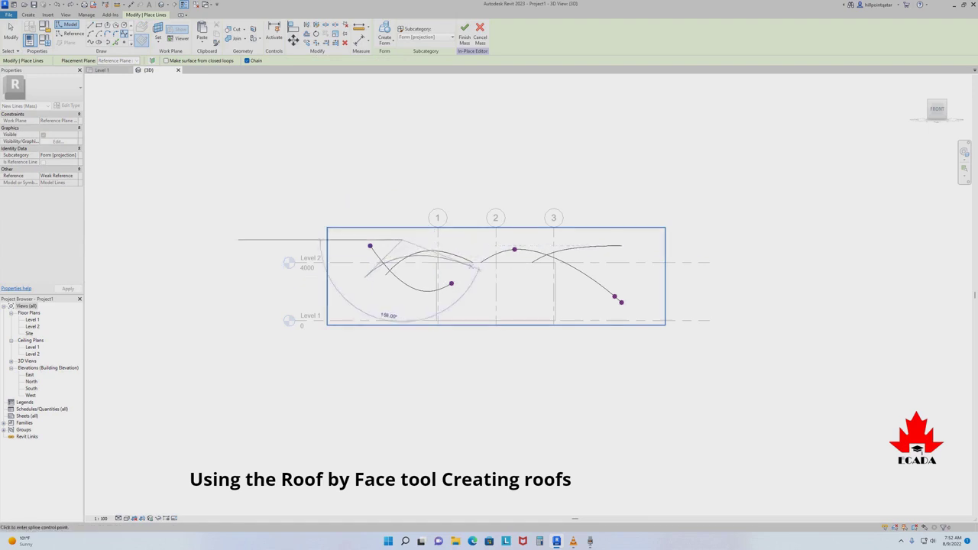
{"action": "key", "text": "Escape"}
{"action": "left_click", "coordinate": [477, 282]}
{"action": "left_click", "coordinate": [523, 285]}
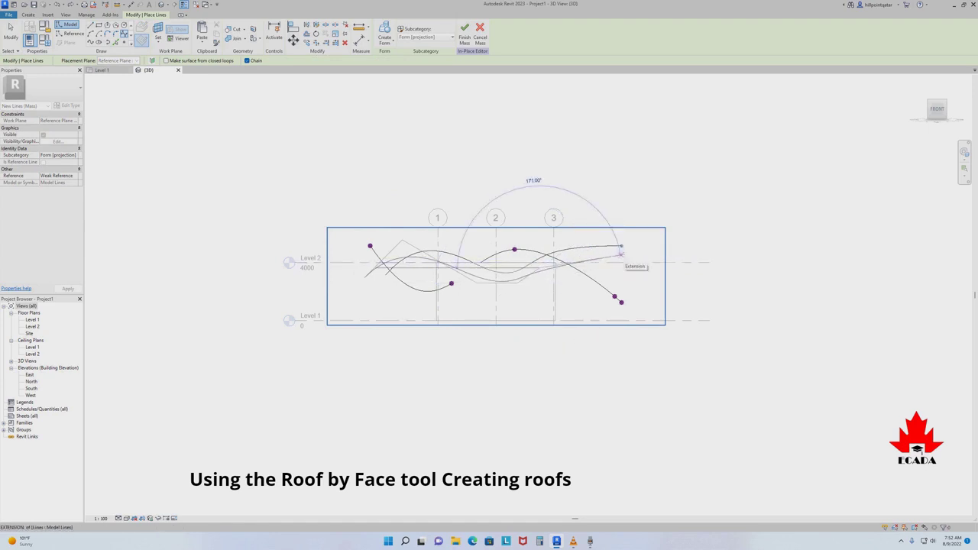
{"action": "left_click", "coordinate": [621, 247]}
{"action": "left_click", "coordinate": [11, 33]}
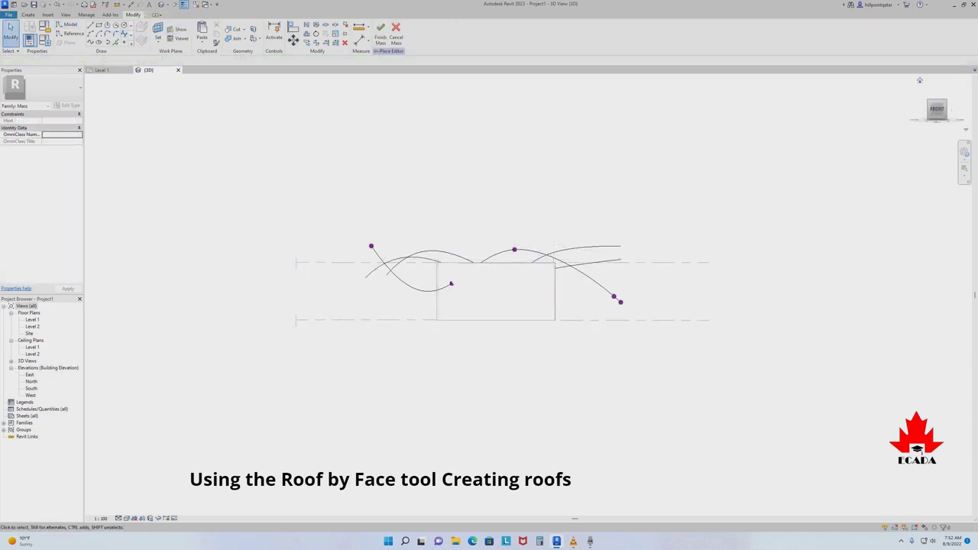
- From the home view, start model lines (LI) with Level 2 as the placement plane
{"action": "left_click", "coordinate": [919, 79]}
{"action": "scroll", "coordinate": [458, 275], "scroll_direction": "up", "scroll_amount": 2}
{"action": "left_click", "coordinate": [489, 259]}
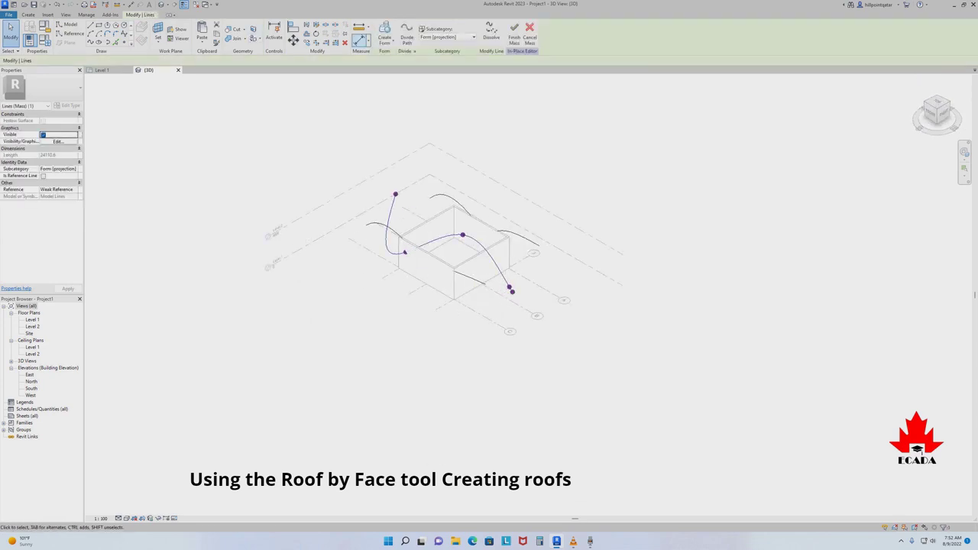
{"action": "key", "text": "Escape"}
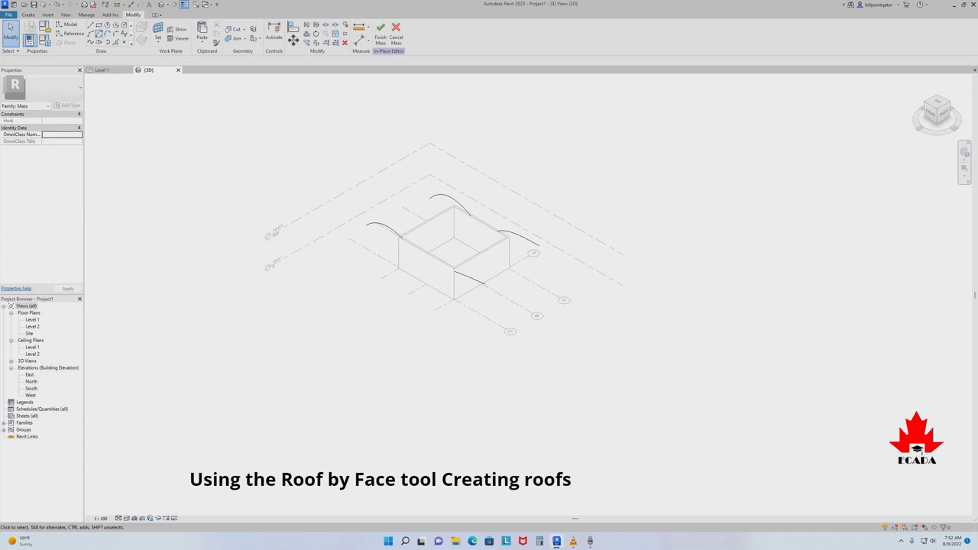
{"action": "key", "text": "l"}
{"action": "key", "text": "i"}
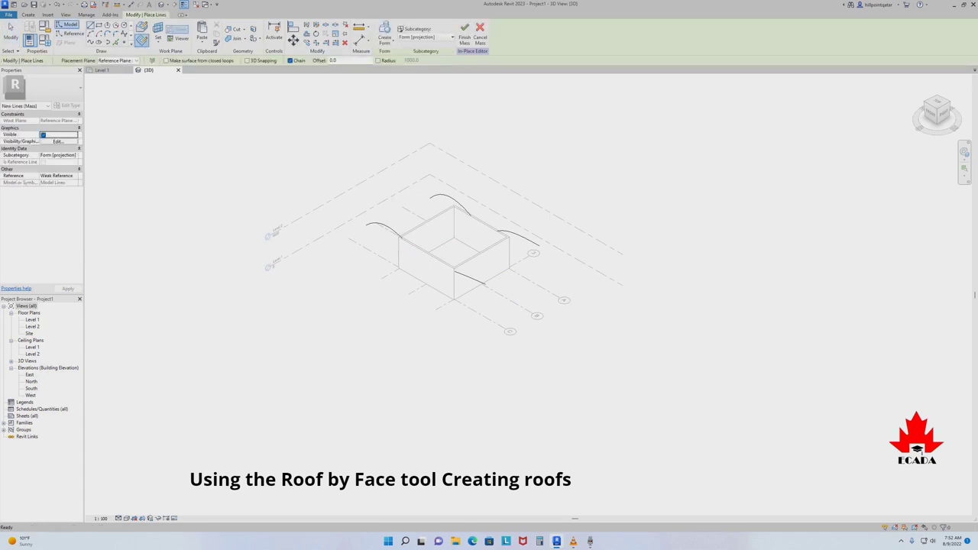
{"action": "left_click", "coordinate": [136, 60]}
{"action": "left_click", "coordinate": [114, 108]}
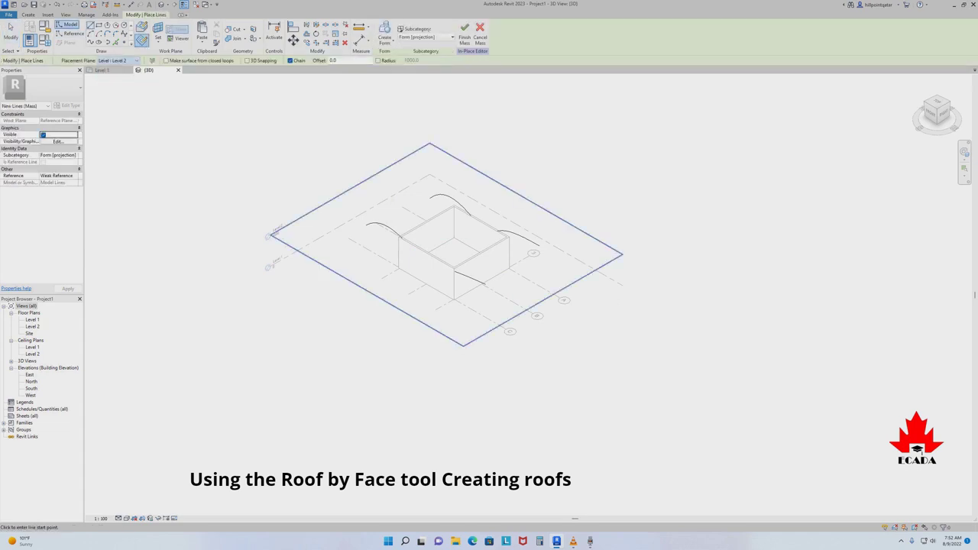
- In the front view, switch to the front reference plane and draw a three-point spline toward the right end
{"action": "left_click", "coordinate": [930, 117]}
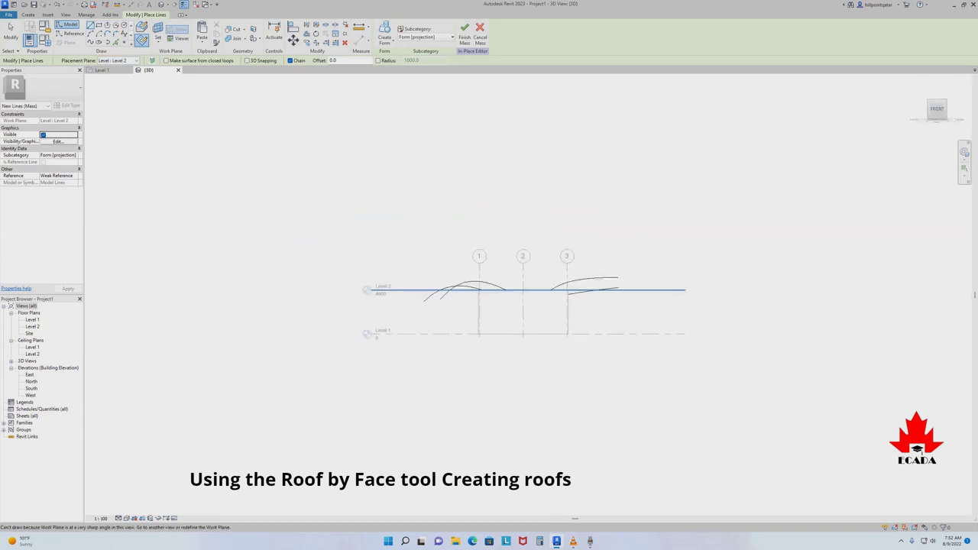
{"action": "left_click", "coordinate": [136, 60]}
{"action": "left_click", "coordinate": [115, 128]}
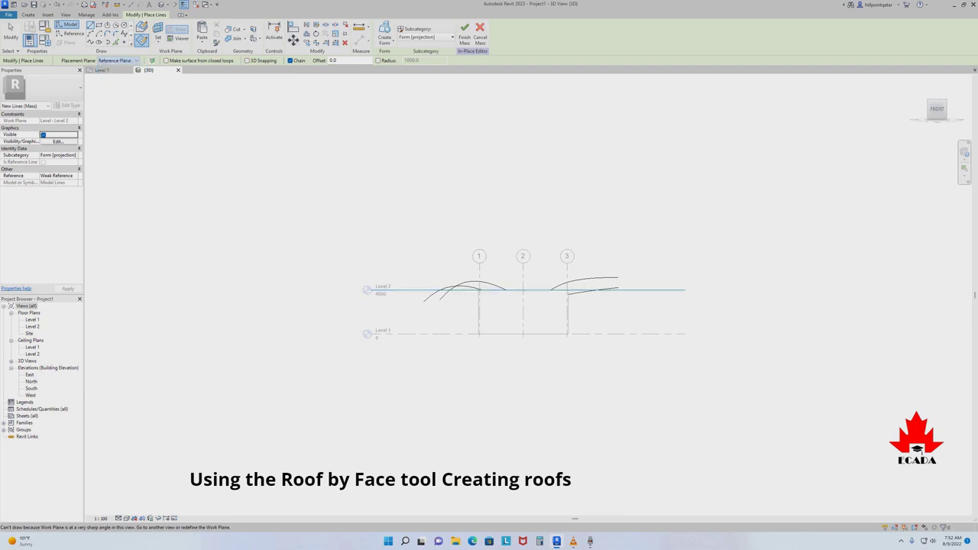
{"action": "scroll", "coordinate": [559, 295], "scroll_direction": "up", "scroll_amount": 2}
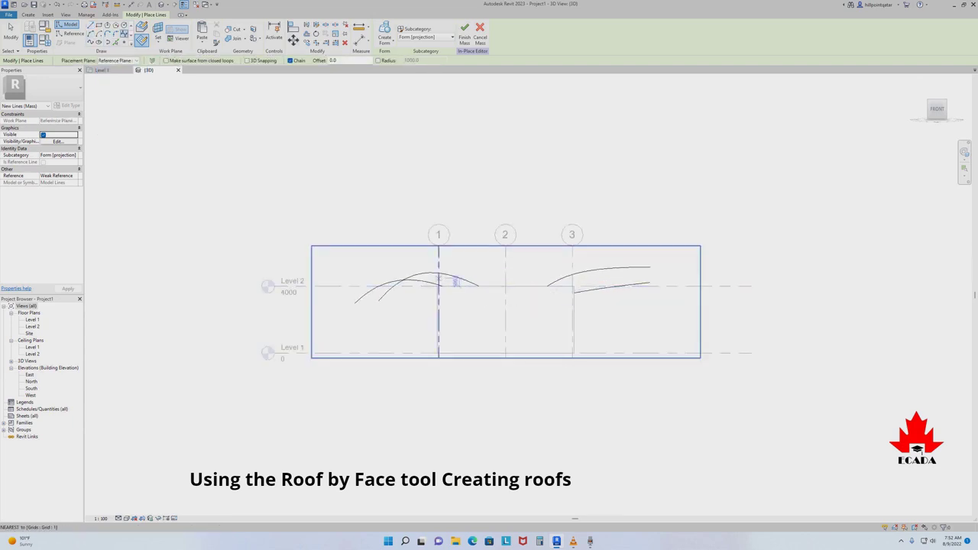
{"action": "left_click", "coordinate": [392, 310]}
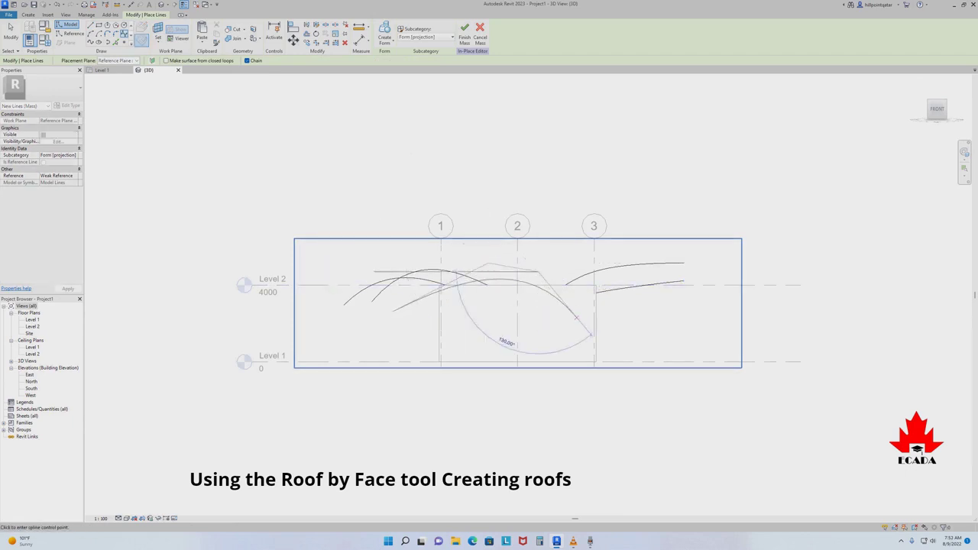
{"action": "left_click", "coordinate": [664, 314]}
{"action": "left_click", "coordinate": [683, 300]}
{"action": "left_click", "coordinate": [11, 30]}
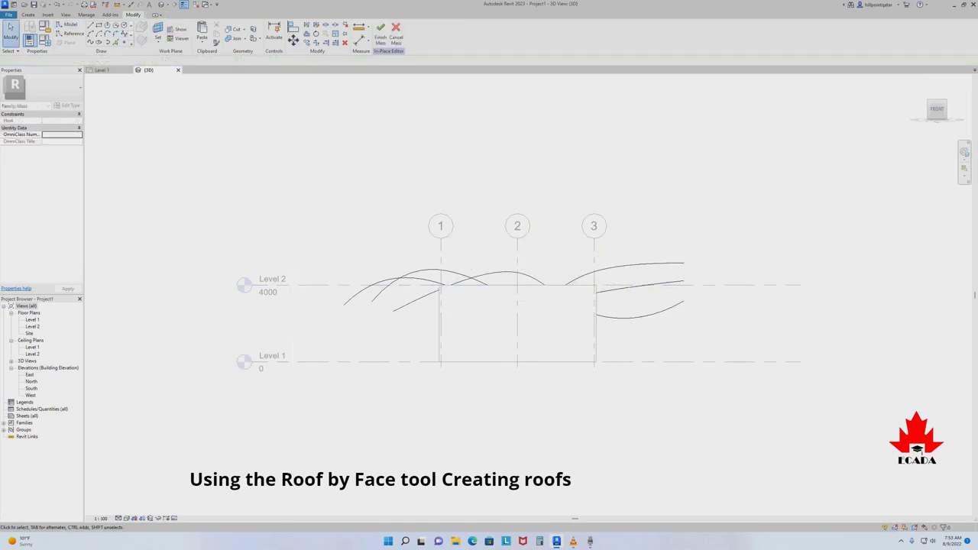
- Select the back spline, S-curve spline and left arc, then loft them into a Solid Form
{"action": "middle_click_drag", "start_coordinate": [427, 281], "coordinate": [489, 252], "text": "shift"}
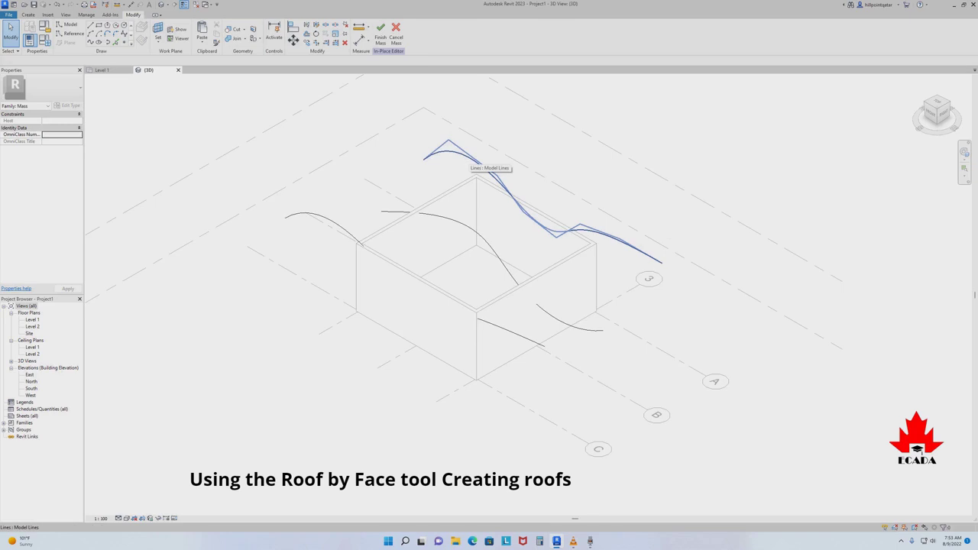
{"action": "left_click", "coordinate": [474, 158]}
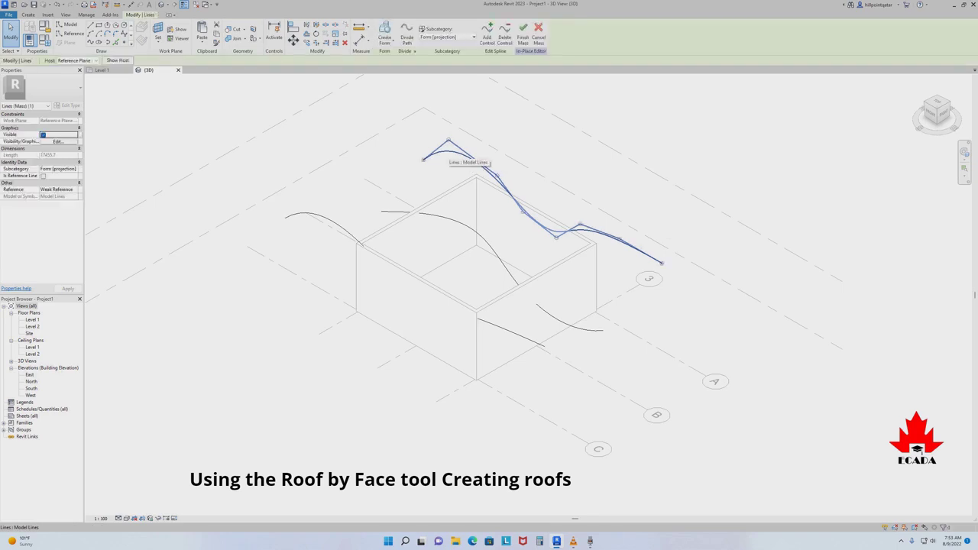
{"action": "left_click", "coordinate": [526, 296], "text": "ctrl"}
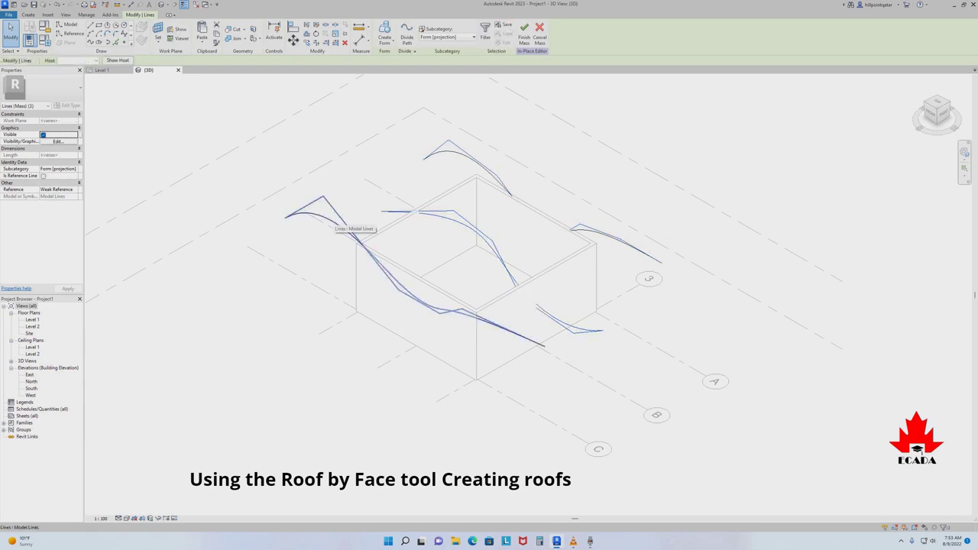
{"action": "left_click", "coordinate": [328, 221], "text": "ctrl"}
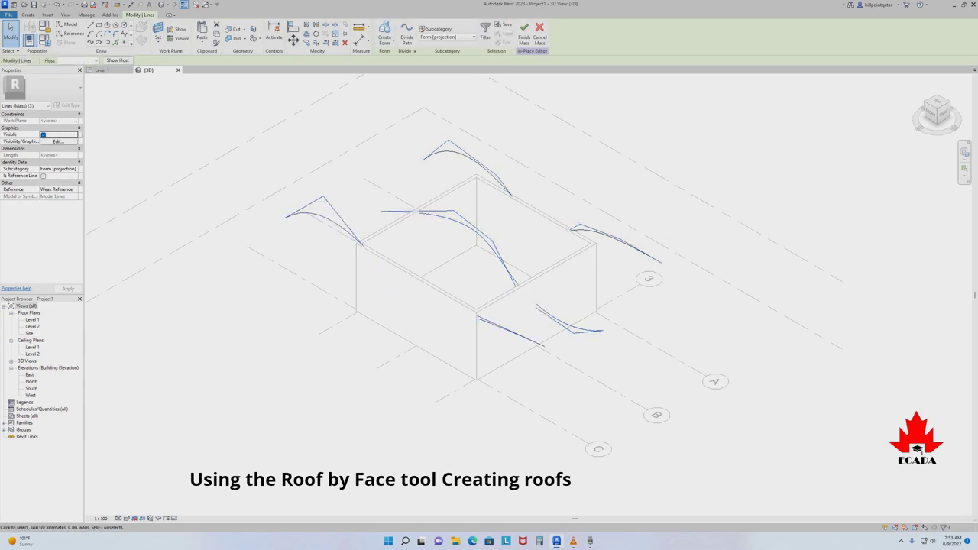
{"action": "left_click", "coordinate": [384, 35]}
{"action": "left_click", "coordinate": [391, 58]}
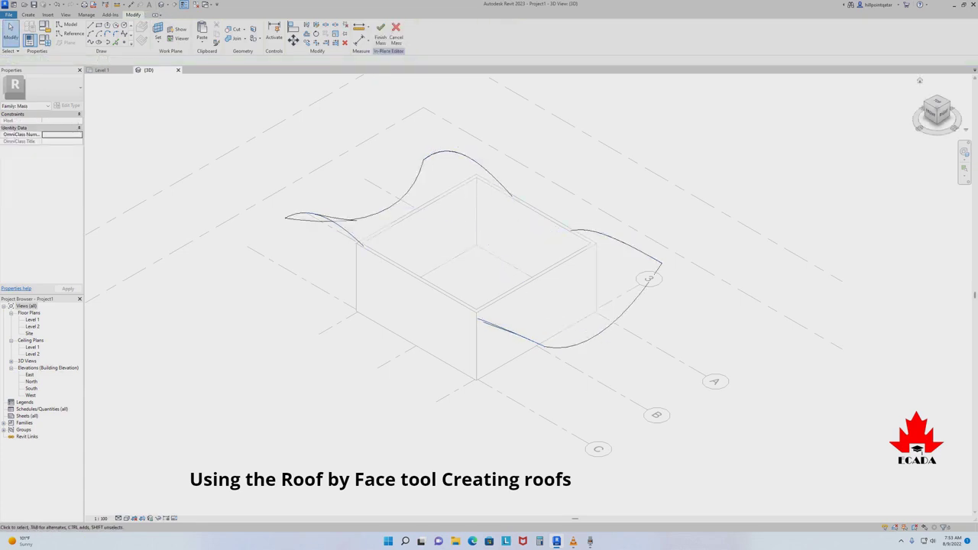
- Check the mass from the Top view, select it, and reopen it with Edit In-Place
{"action": "left_click", "coordinate": [919, 80]}
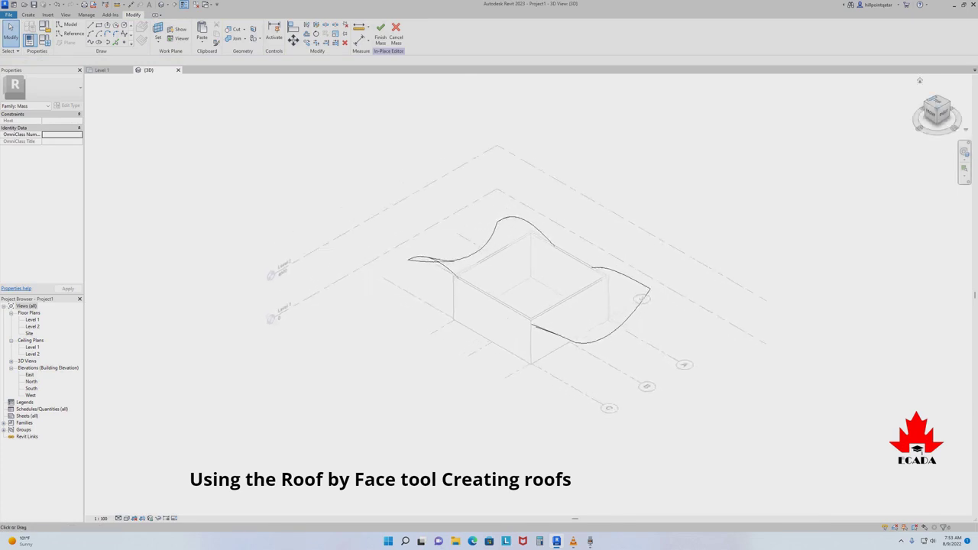
{"action": "left_click", "coordinate": [937, 102]}
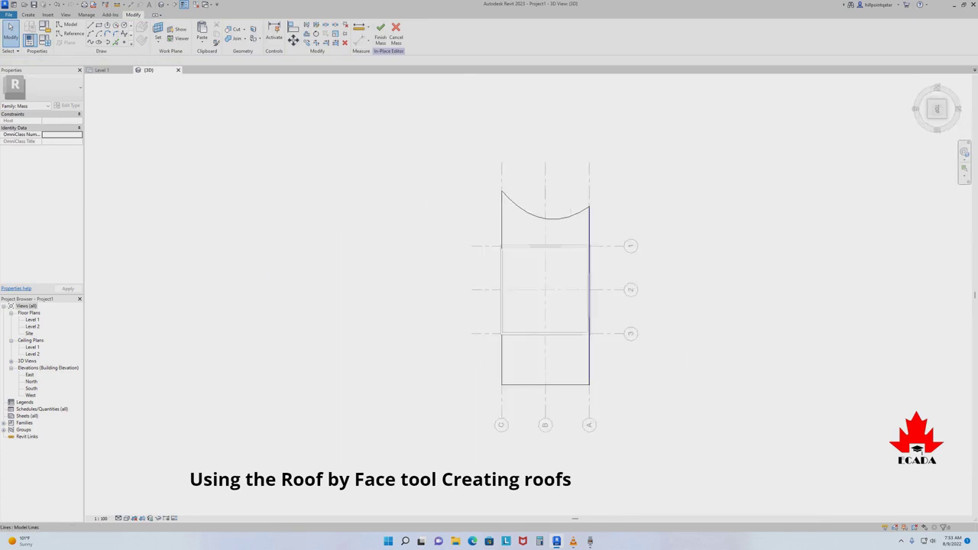
{"action": "left_click", "coordinate": [589, 298]}
{"action": "scroll", "coordinate": [615, 215], "scroll_direction": "up", "scroll_amount": 3}
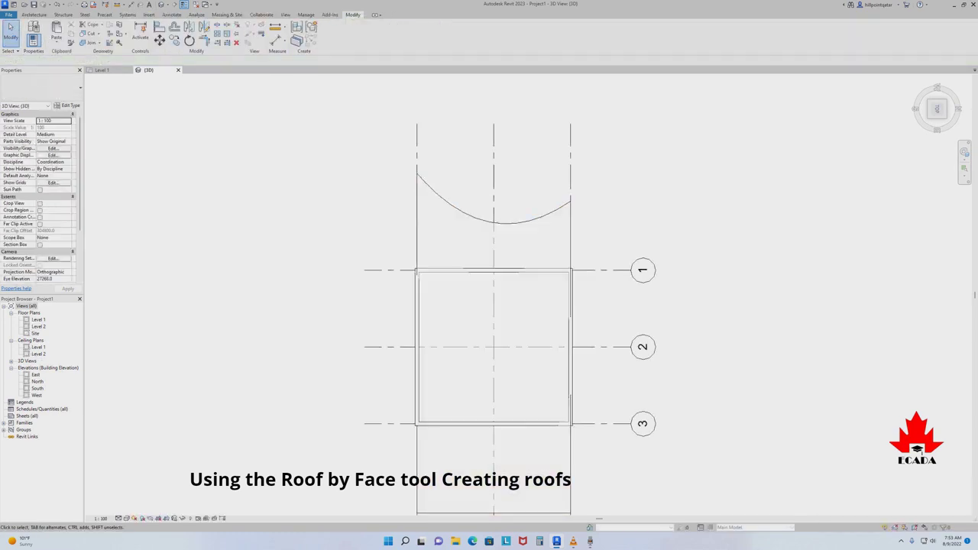
{"action": "left_click", "coordinate": [540, 352]}
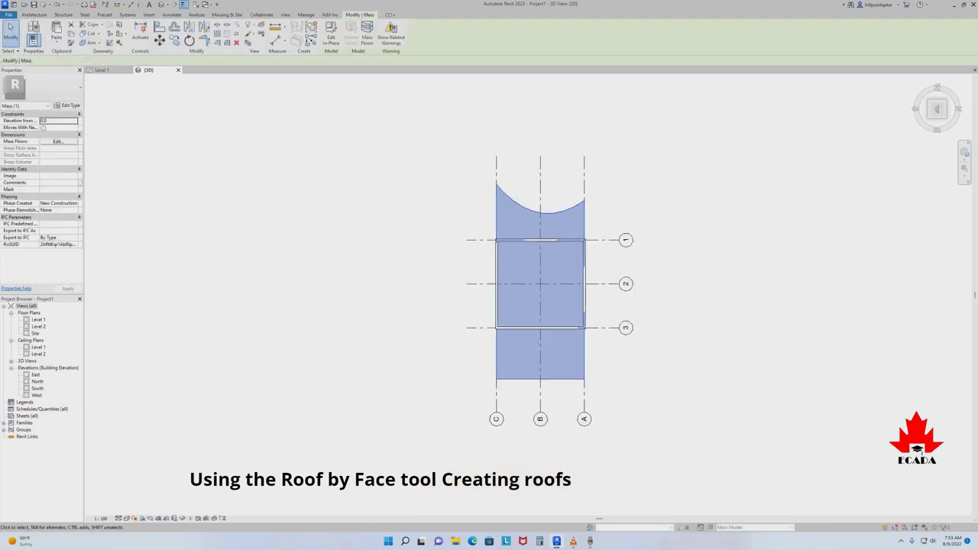
{"action": "left_click", "coordinate": [920, 80]}
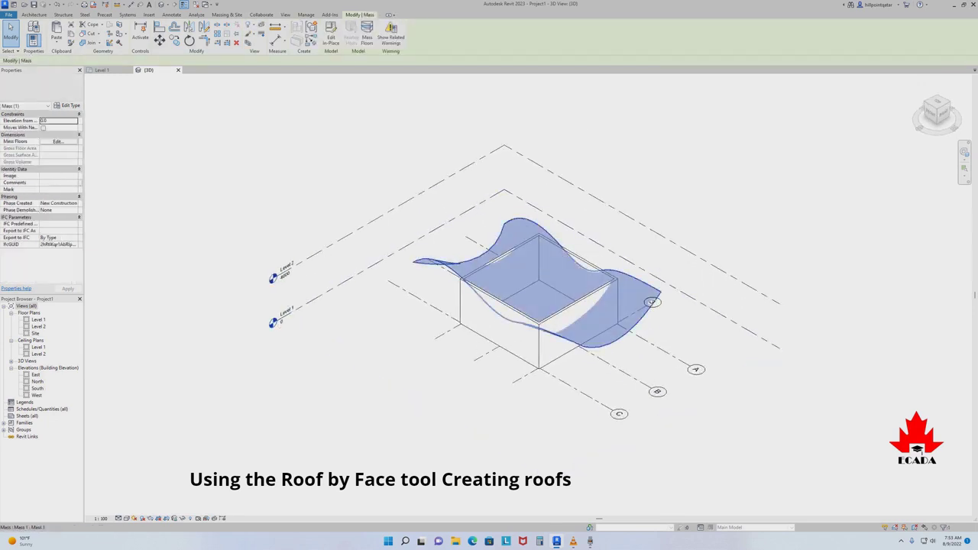
{"action": "left_click", "coordinate": [331, 37]}
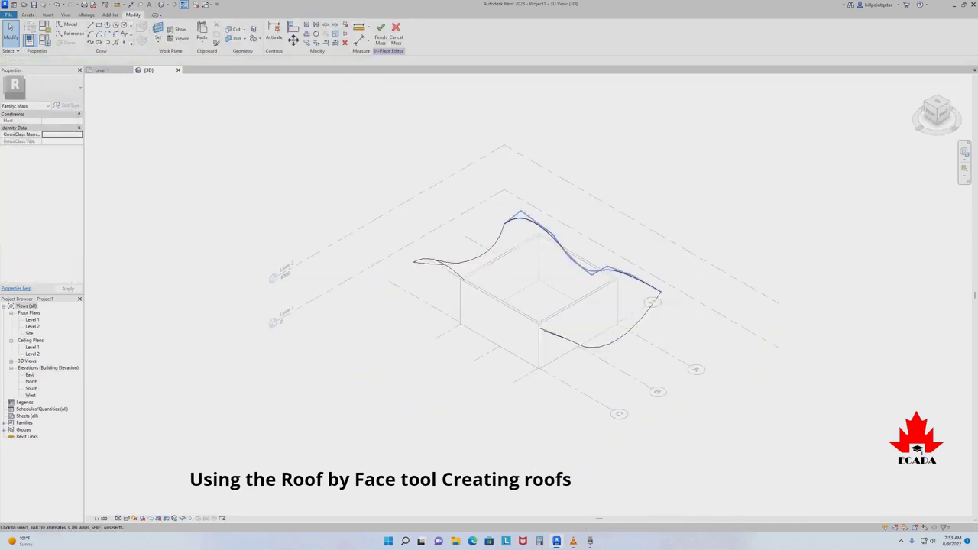
- Drag a control point of the back spline up and to the right
{"action": "left_click", "coordinate": [561, 248]}
{"action": "mouse_move", "coordinate": [569, 258]}
{"action": "left_mouse_down"}
{"action": "mouse_move", "coordinate": [575, 243]}
{"action": "mouse_move", "coordinate": [602, 241]}
{"action": "left_mouse_up"}
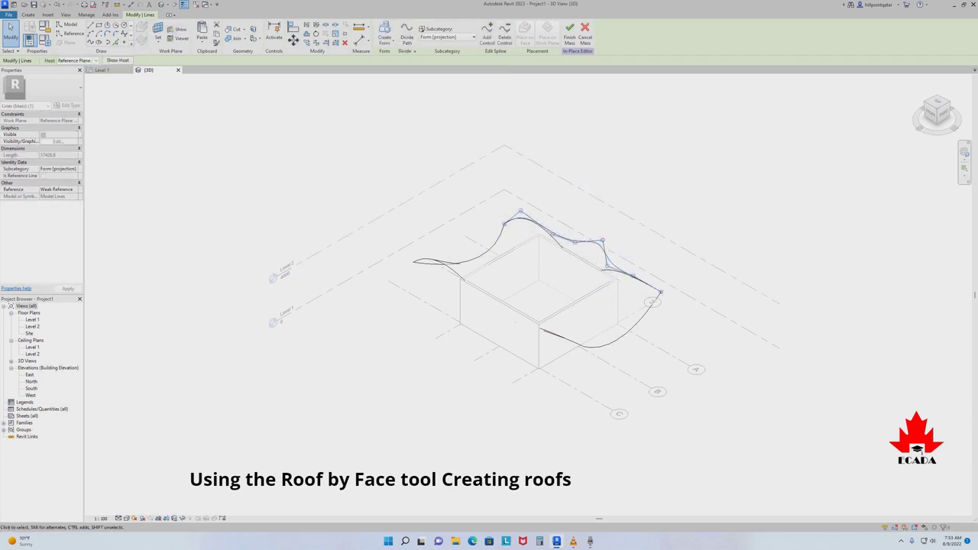
{"action": "key", "text": "Escape"}
{"action": "middle_click_drag", "start_coordinate": [611, 305], "coordinate": [646, 294], "text": "shift"}
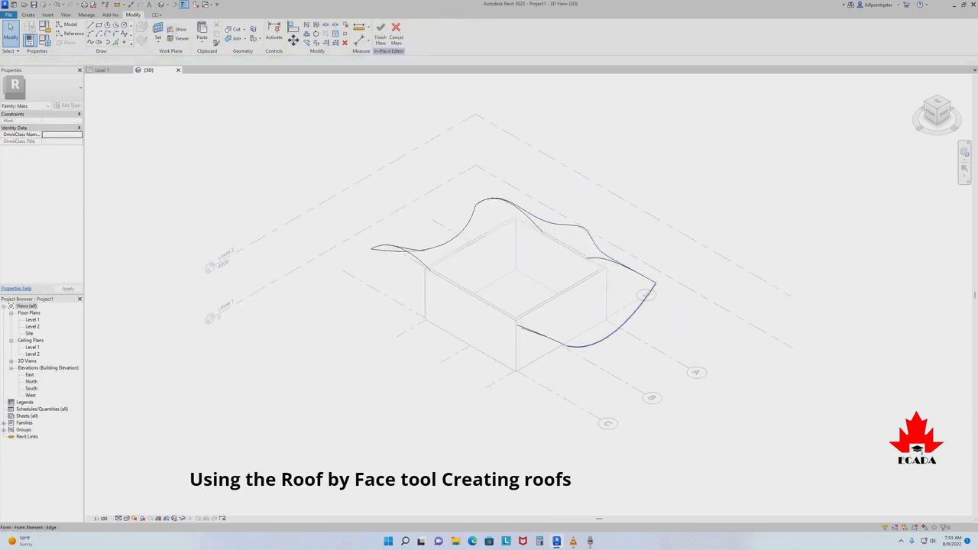
- Drag the form's front edge down and to the left
{"action": "left_click", "coordinate": [468, 305]}
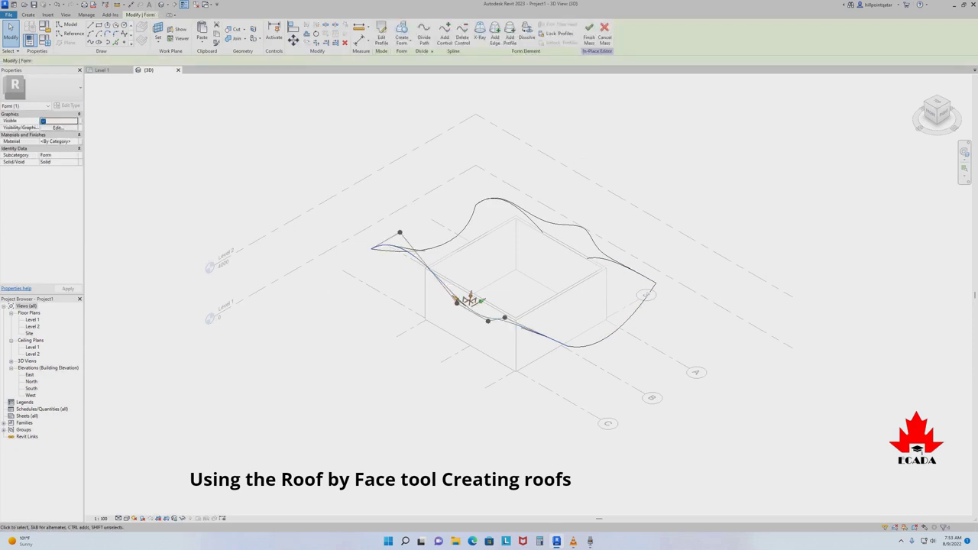
{"action": "left_click_drag", "start_coordinate": [470, 299], "coordinate": [474, 303]}
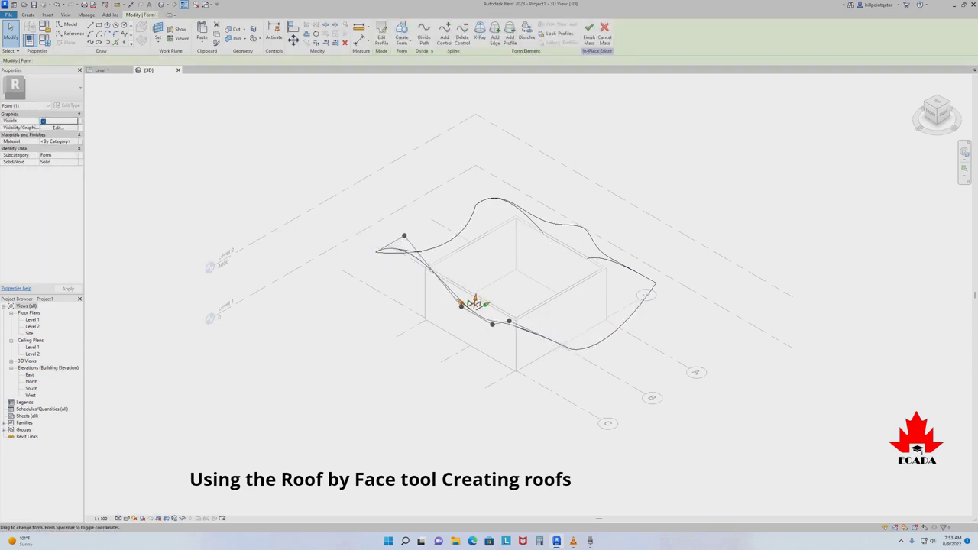
{"action": "left_click_drag", "start_coordinate": [475, 303], "coordinate": [452, 315]}
{"action": "key", "text": "Escape"}
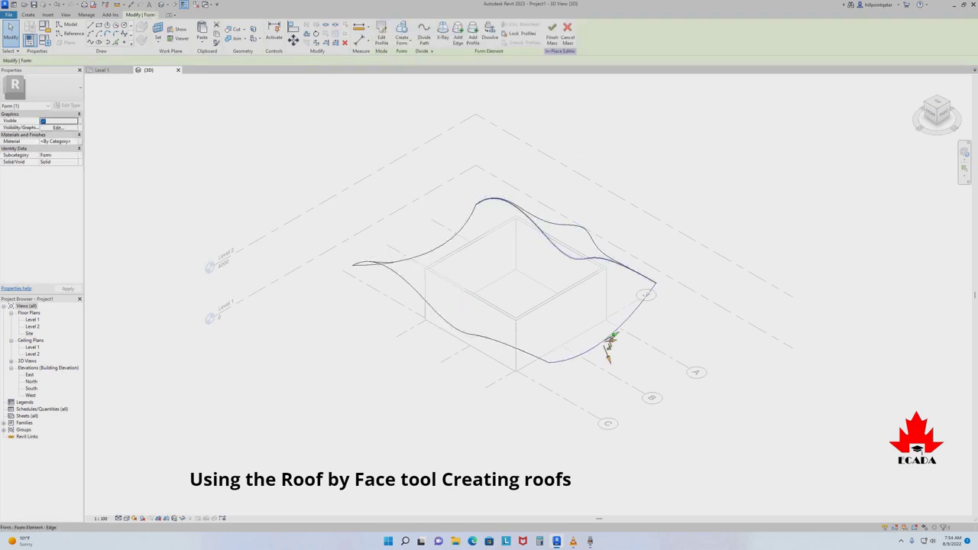
- Raise the form's back edge up and to the right, then check the back spline
{"action": "left_click", "coordinate": [565, 245]}
{"action": "left_click_drag", "start_coordinate": [564, 243], "coordinate": [590, 229]}
{"action": "key", "text": "Escape"}
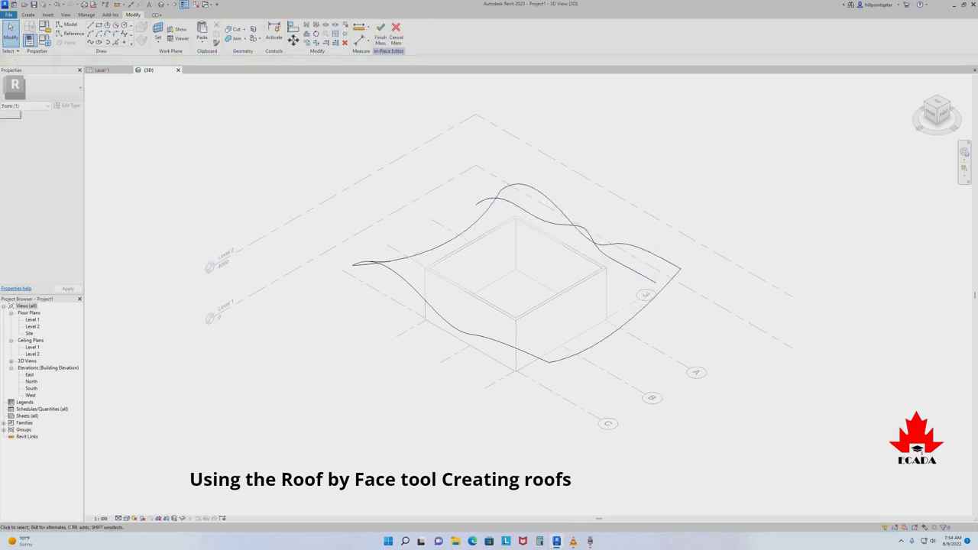
{"action": "left_click", "coordinate": [558, 225]}
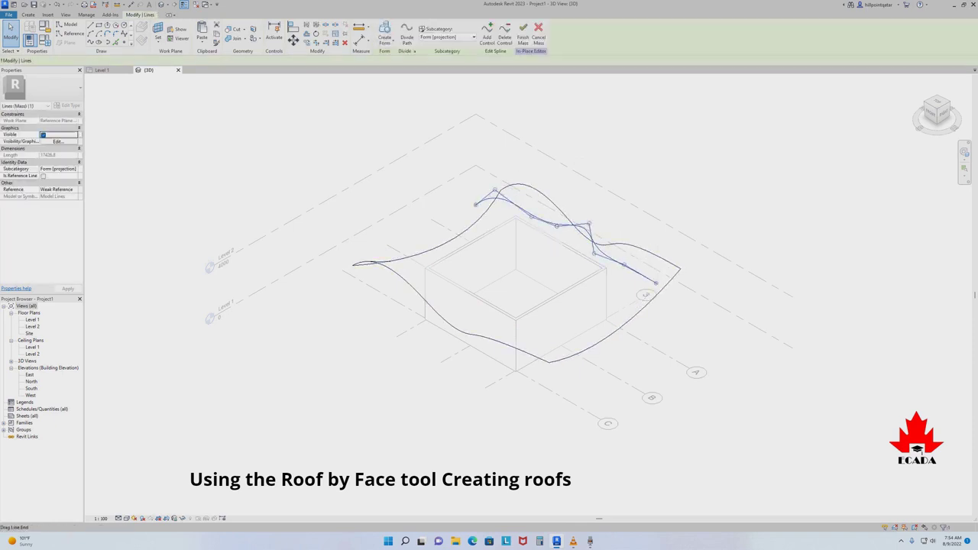
{"action": "key", "text": "Escape"}
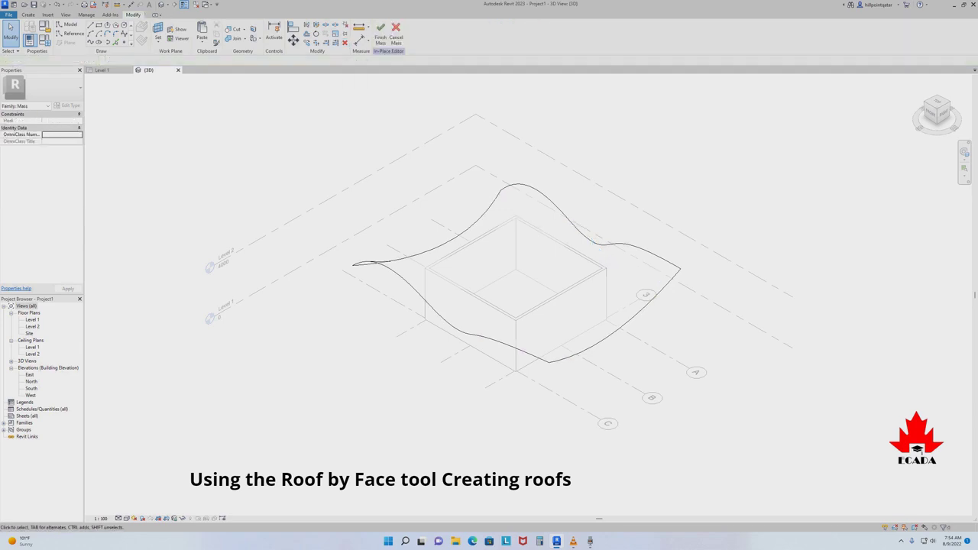
{"action": "mouse_move", "coordinate": [516, 290]}
{"action": "middle_mouse_down", "text": "shift"}
{"action": "mouse_move", "coordinate": [504, 290]}
{"action": "mouse_move", "coordinate": [535, 275]}
{"action": "middle_mouse_up", "text": "shift"}
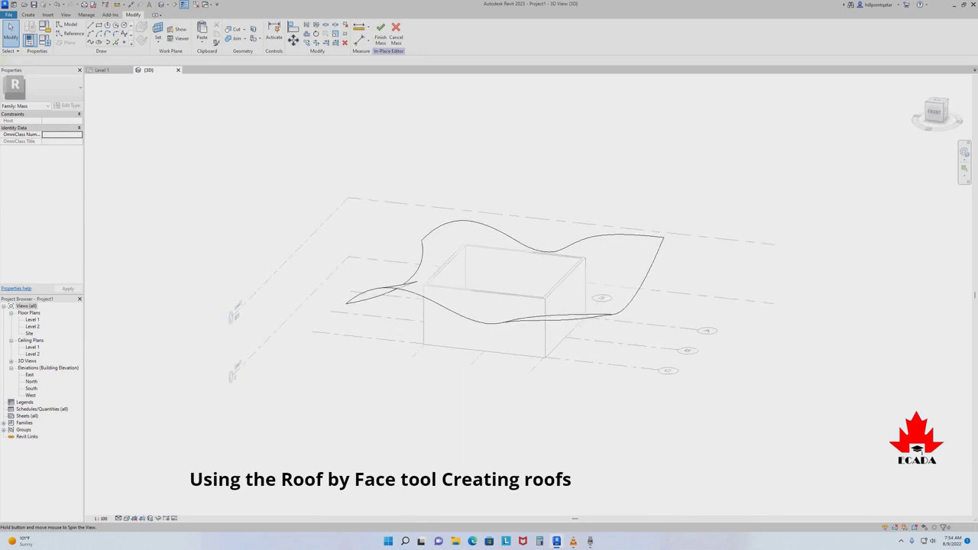
- Switch the visual style to Consistent Colors
{"action": "scroll", "coordinate": [388, 266], "scroll_direction": "up", "scroll_amount": 2}
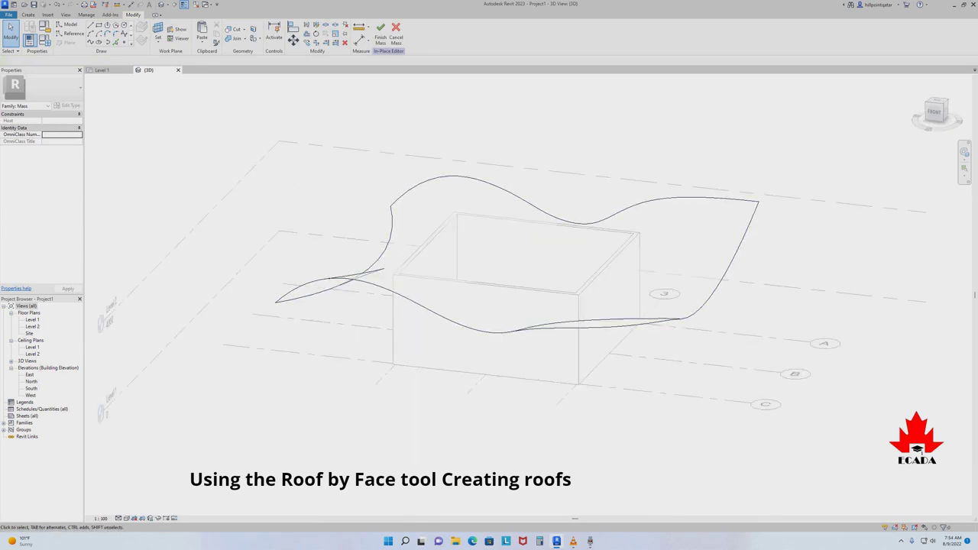
{"action": "mouse_move", "coordinate": [517, 291]}
{"action": "middle_mouse_down", "text": "shift"}
{"action": "mouse_move", "coordinate": [550, 283]}
{"action": "mouse_move", "coordinate": [565, 252]}
{"action": "middle_mouse_up", "text": "shift"}
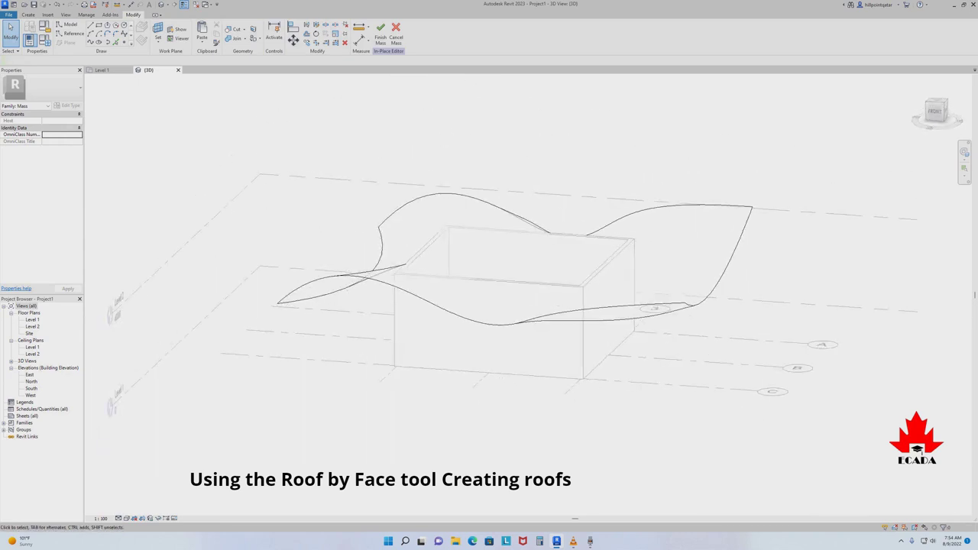
{"action": "left_click", "coordinate": [127, 518]}
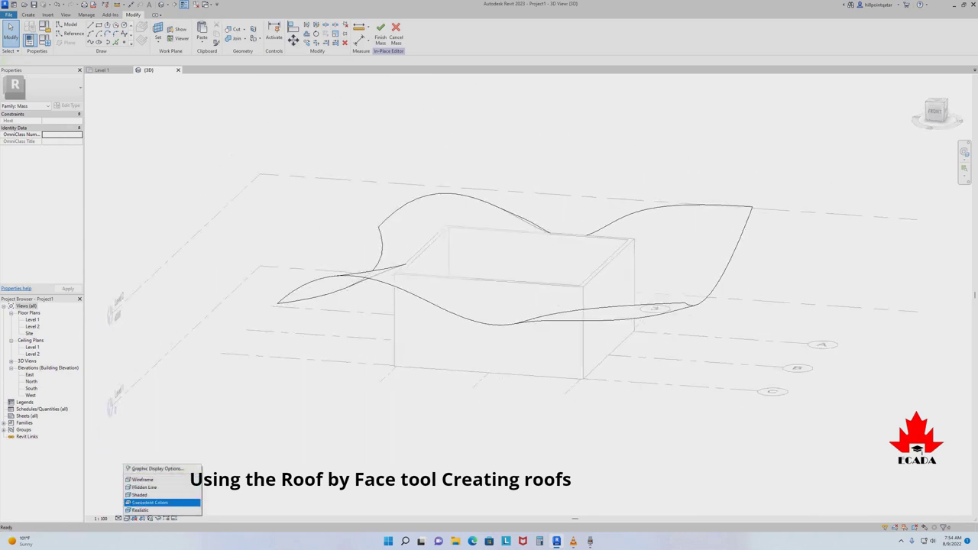
{"action": "left_click", "coordinate": [162, 510]}
- Finish the mass and select the wavy surface
{"action": "mouse_move", "coordinate": [550, 283]}
{"action": "middle_mouse_down", "text": "shift"}
{"action": "mouse_move", "coordinate": [535, 290]}
{"action": "mouse_move", "coordinate": [566, 279]}
{"action": "middle_mouse_up", "text": "shift"}
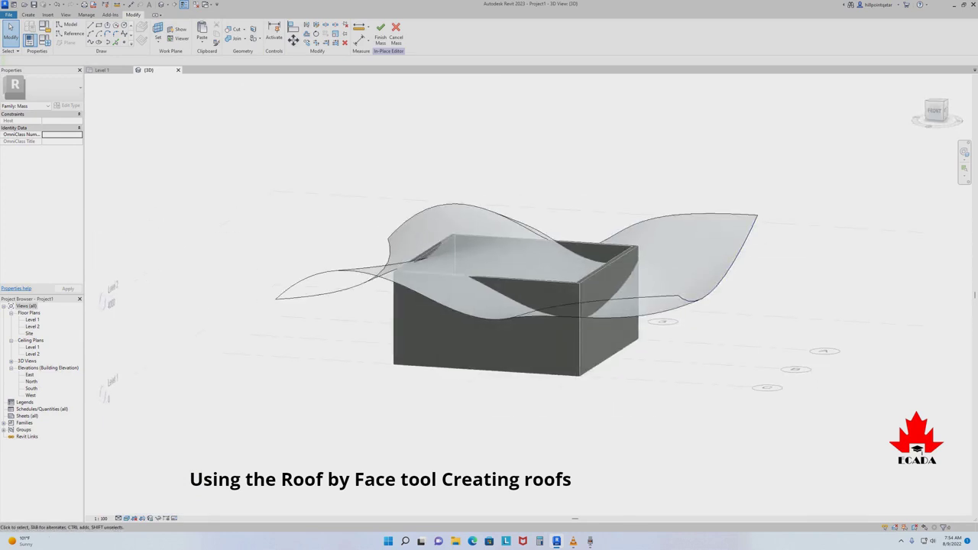
{"action": "left_click", "coordinate": [380, 30]}
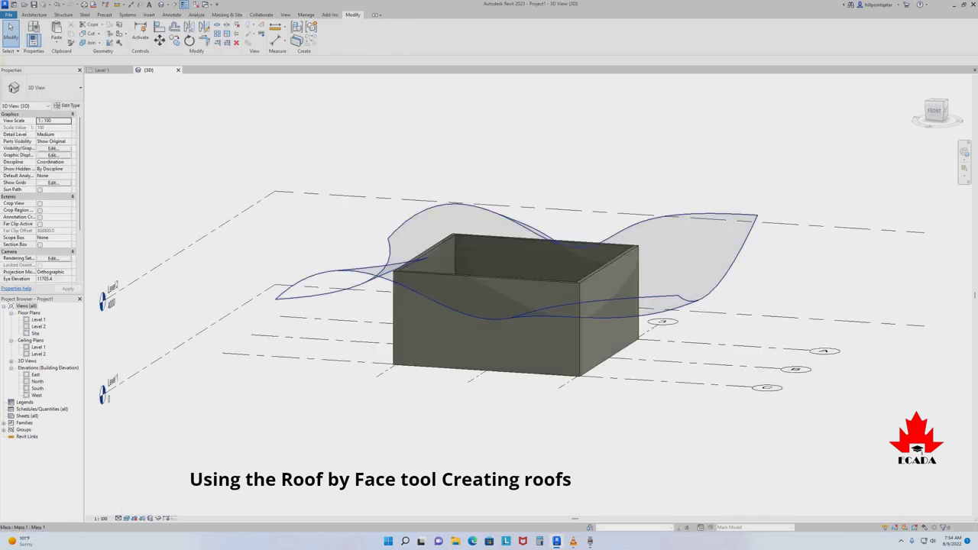
{"action": "left_click", "coordinate": [737, 246]}
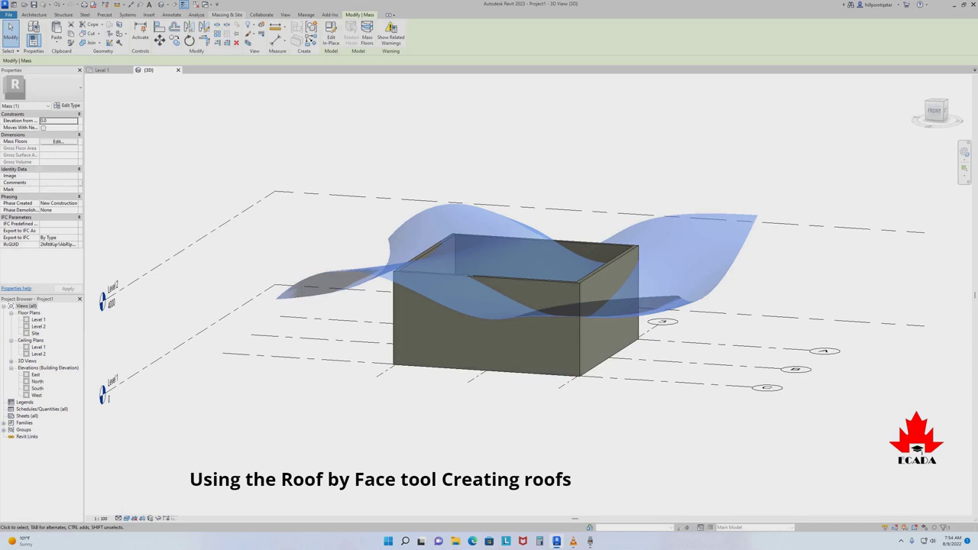
{"action": "left_click", "coordinate": [227, 14]}
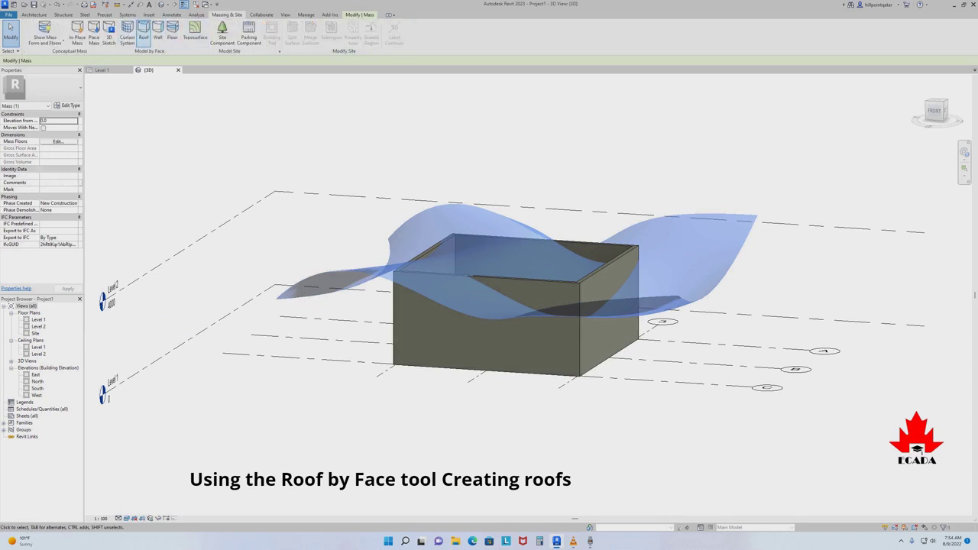
- Create a Roof by Face on the curved mass face
{"action": "left_click", "coordinate": [144, 32]}
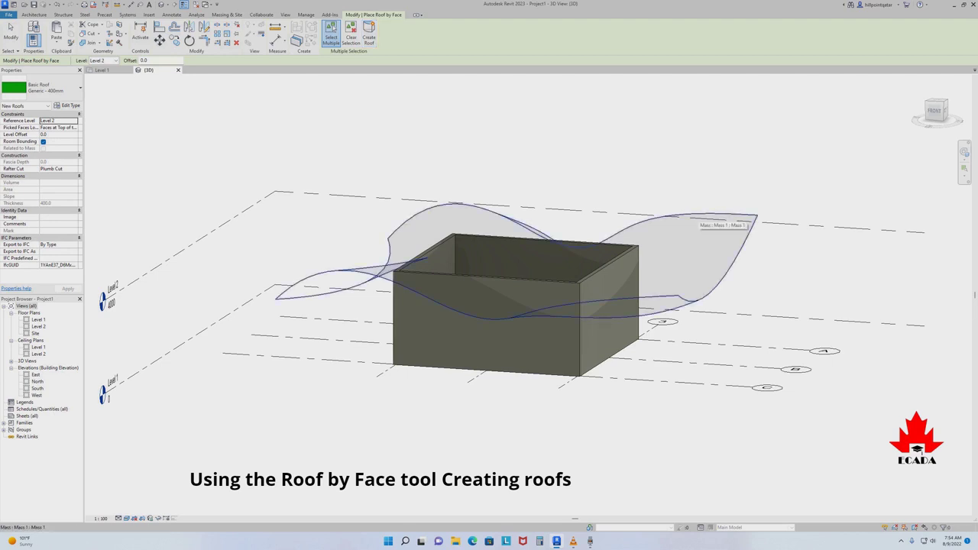
{"action": "left_click", "coordinate": [718, 229]}
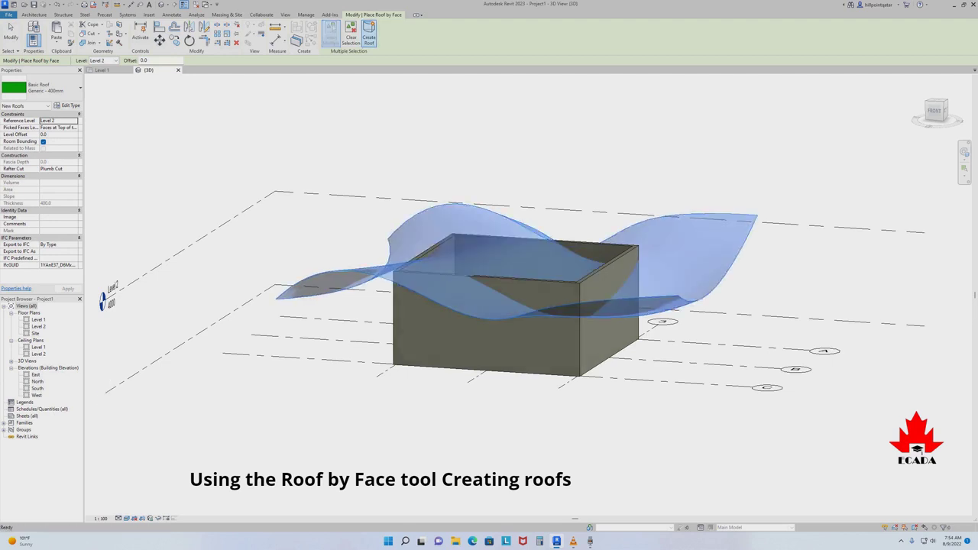
{"action": "left_click", "coordinate": [368, 34]}
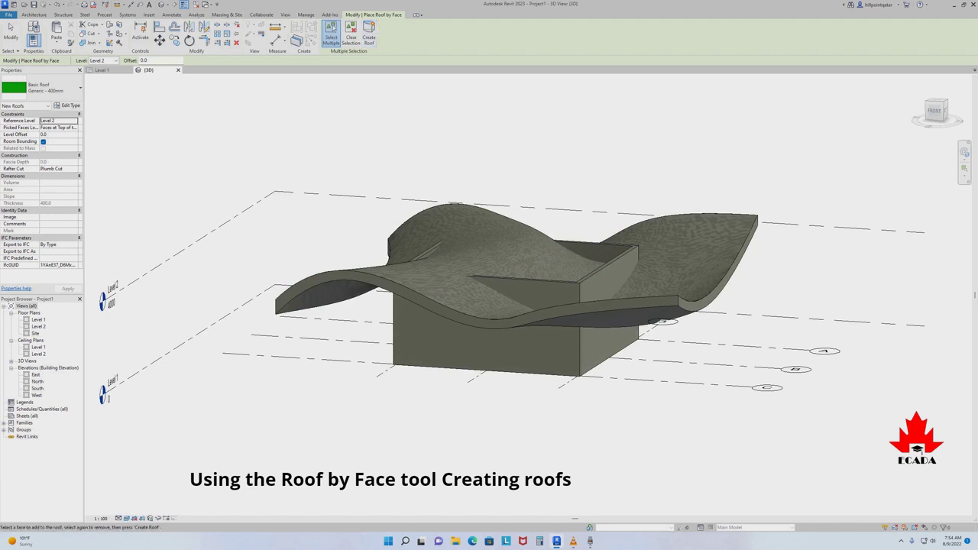
{"action": "scroll", "coordinate": [702, 309], "scroll_direction": "up", "scroll_amount": 3}
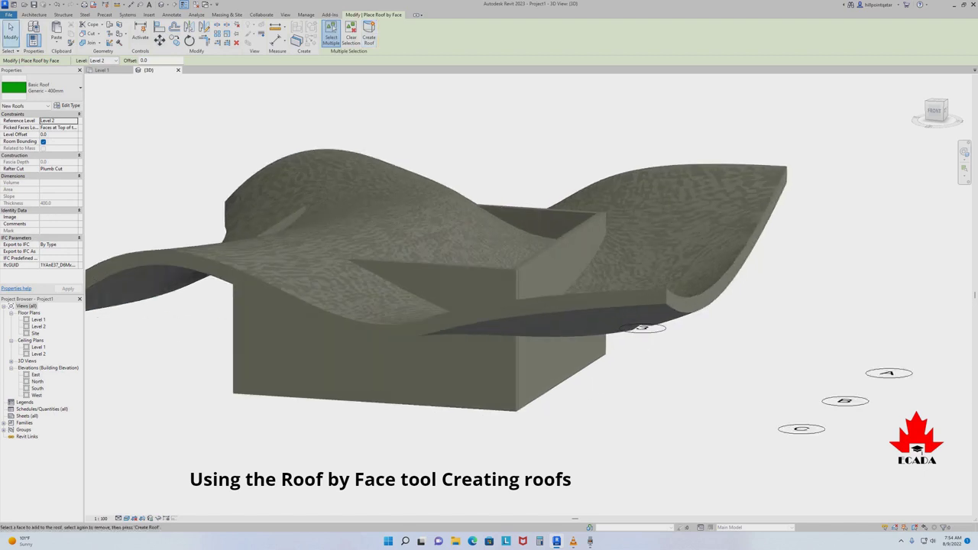
{"action": "key", "text": "Escape"}
{"action": "scroll", "coordinate": [807, 240], "scroll_direction": "down", "scroll_amount": 2}
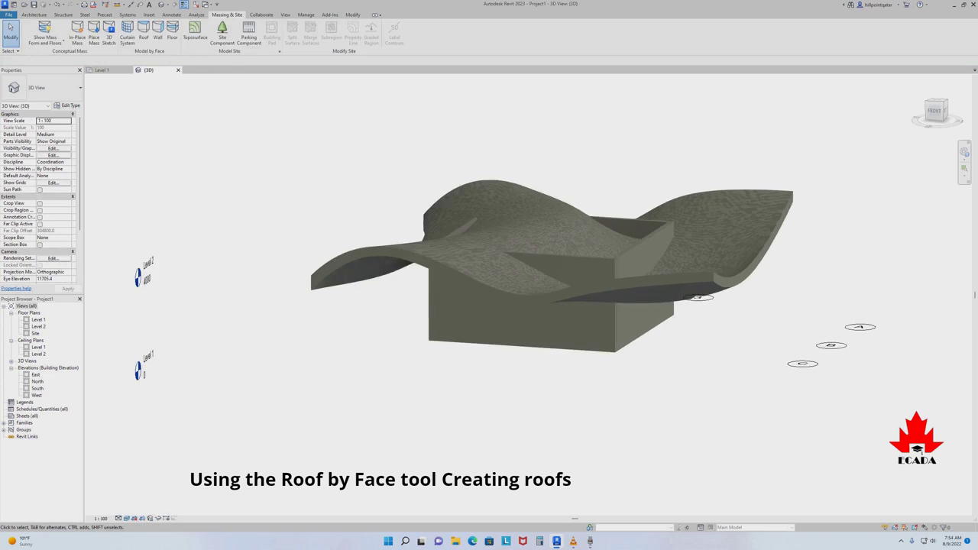
- Set the roof type's structure layer thickness to 120
{"action": "scroll", "coordinate": [787, 222], "scroll_direction": "up", "scroll_amount": 1}
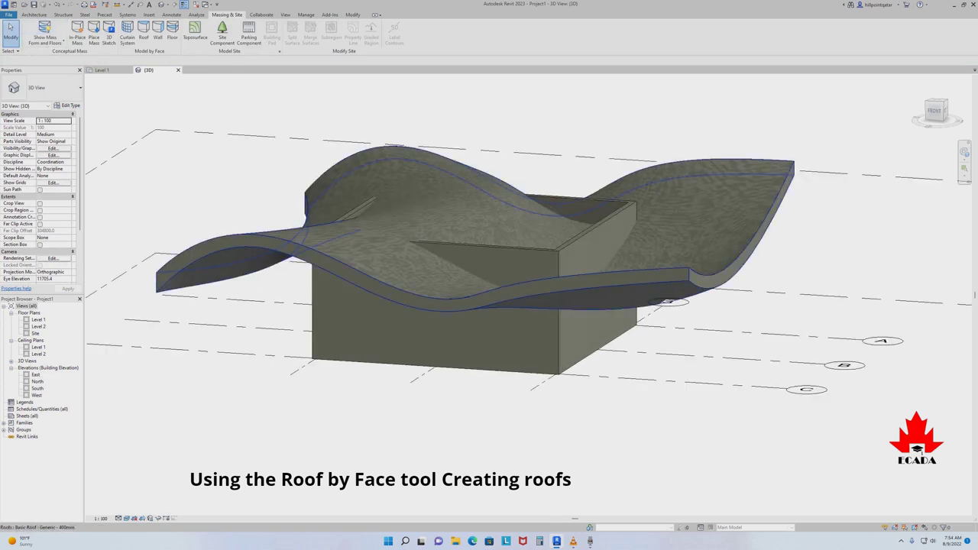
{"action": "left_click", "coordinate": [550, 185]}
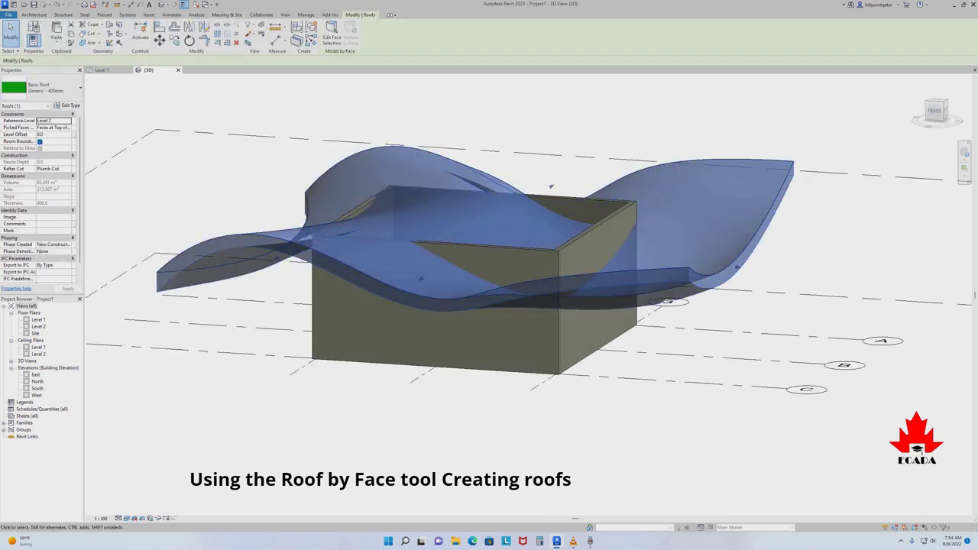
{"action": "left_click", "coordinate": [67, 104]}
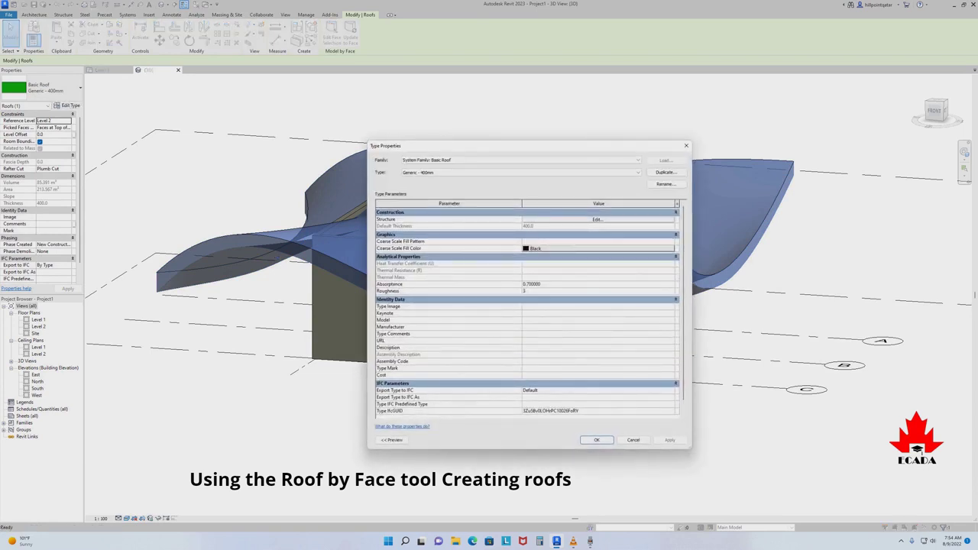
{"action": "left_click", "coordinate": [597, 219]}
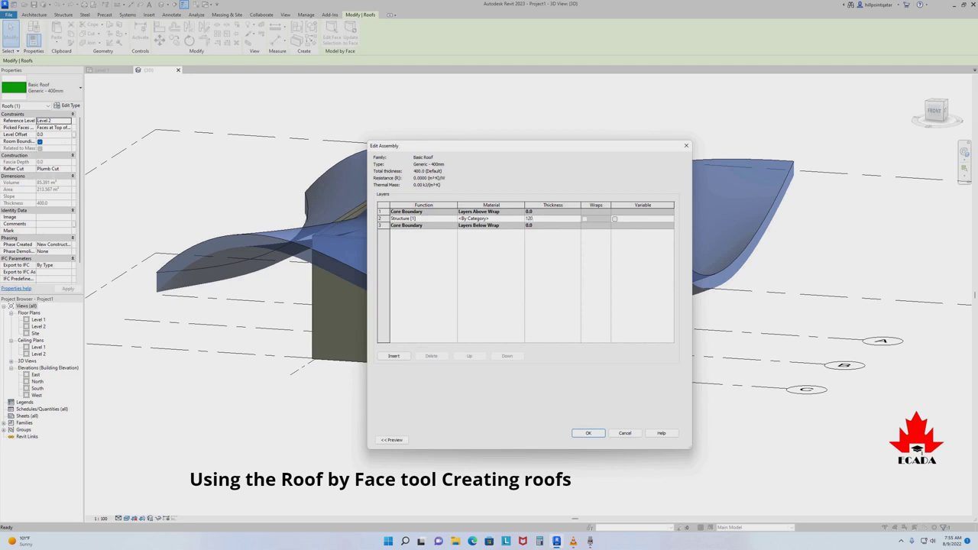
{"action": "left_click", "coordinate": [491, 218]}
{"action": "left_click", "coordinate": [522, 219]}
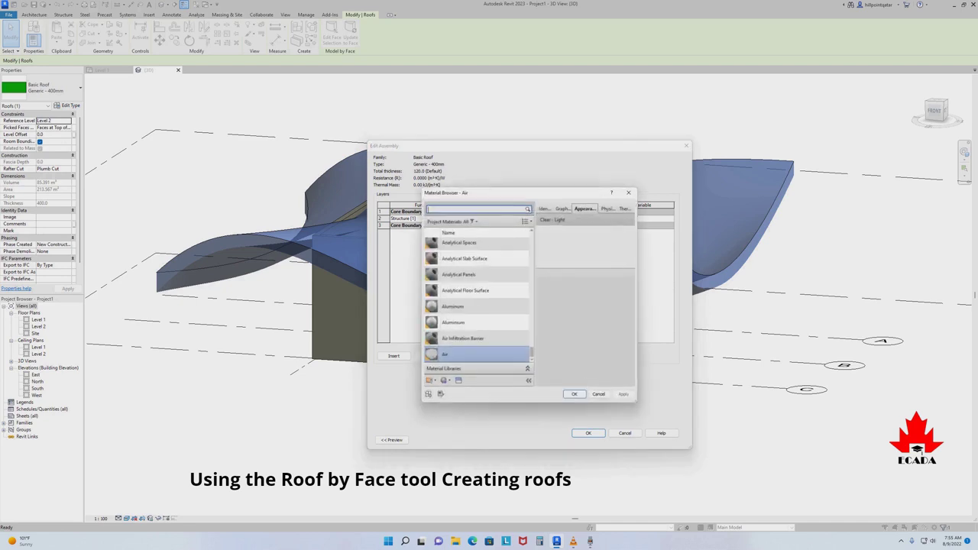
- Assign Roofing, Tile as the structure layer material and confirm all dialogs
{"action": "left_click", "coordinate": [473, 220]}
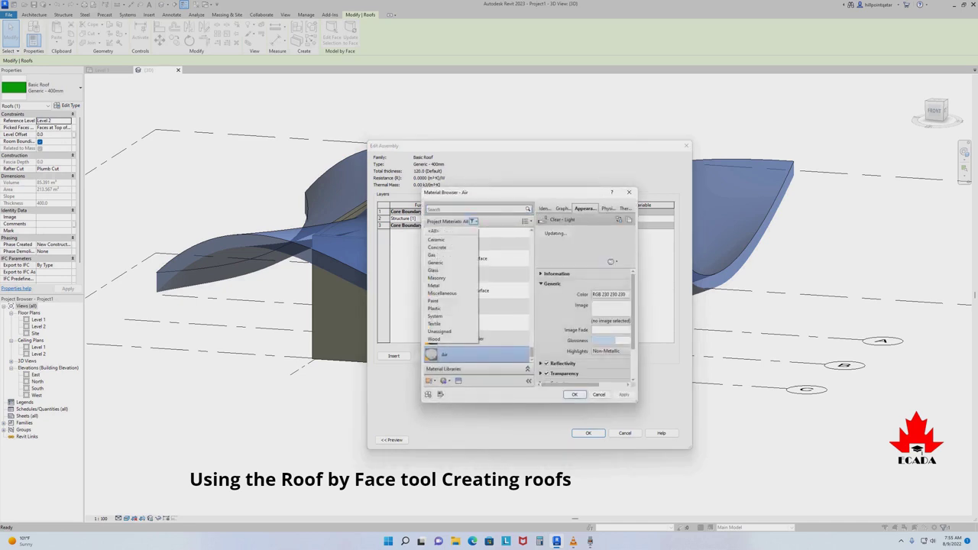
{"action": "left_click", "coordinate": [434, 338]}
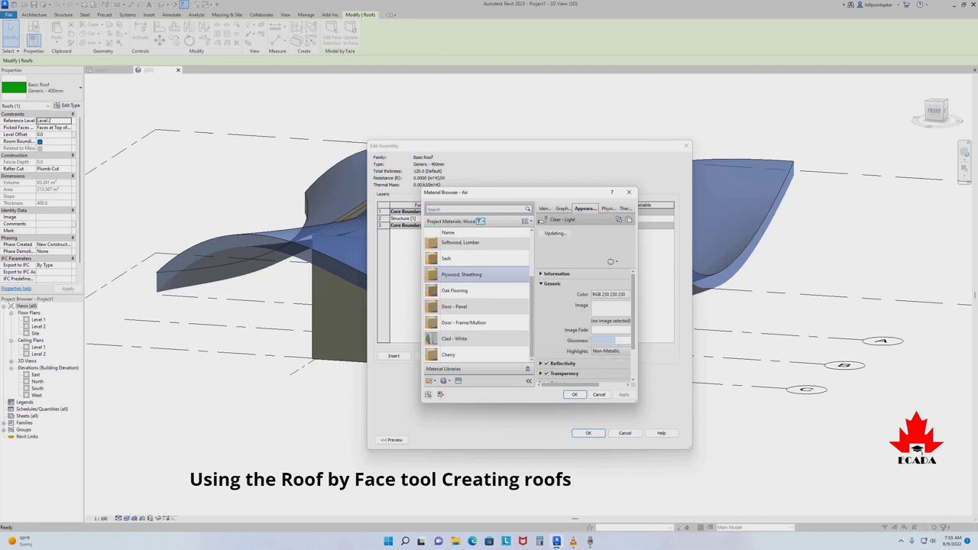
{"action": "left_click", "coordinate": [459, 290]}
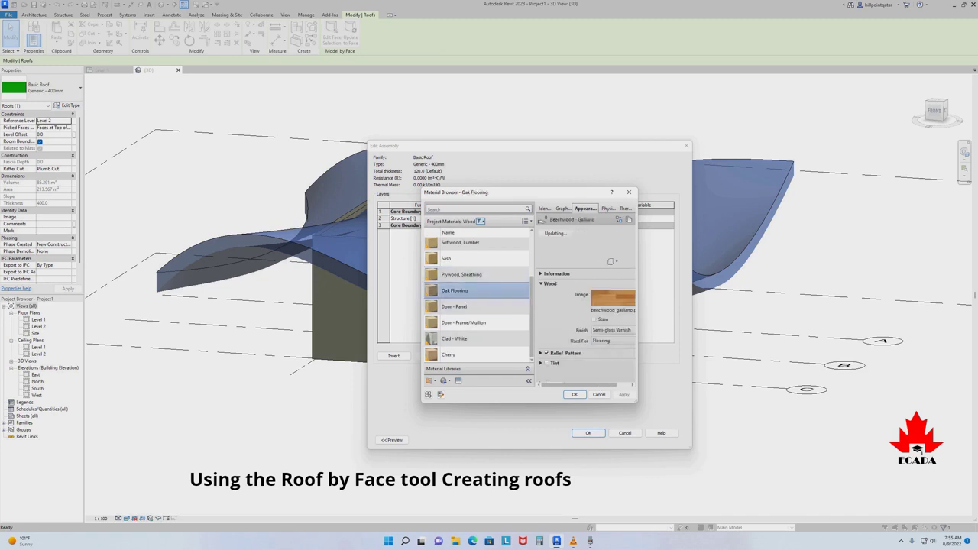
{"action": "left_click", "coordinate": [474, 209]}
{"action": "type", "text": "OOF"}
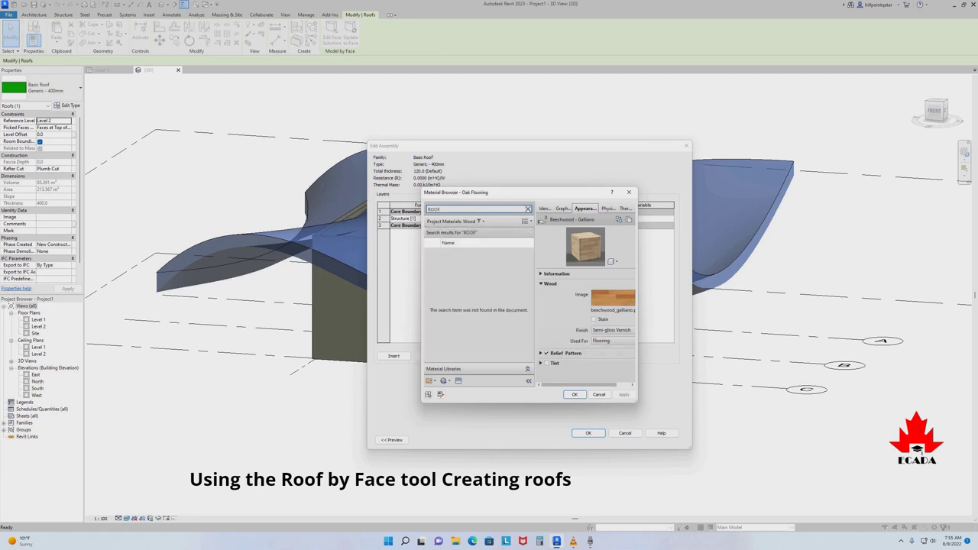
{"action": "left_click", "coordinate": [479, 221]}
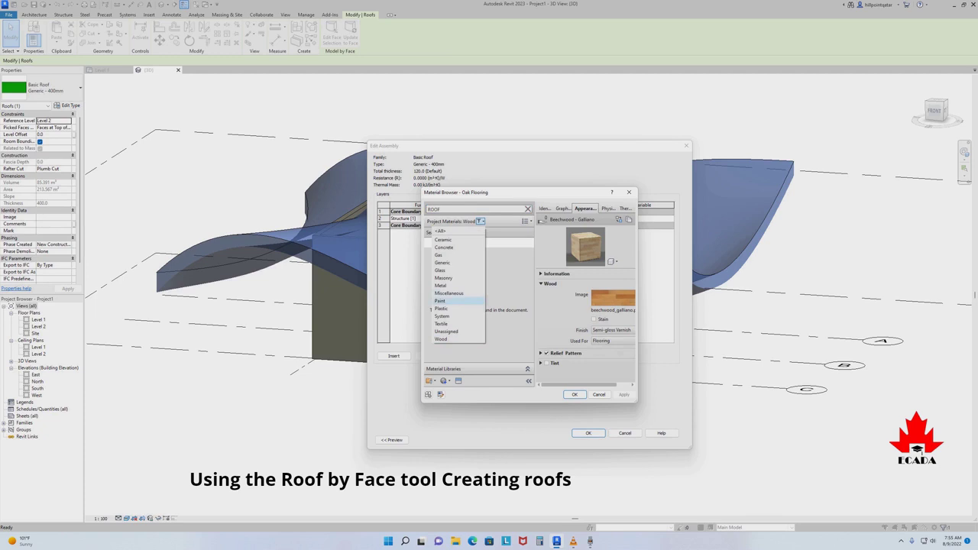
{"action": "left_click", "coordinate": [443, 285]}
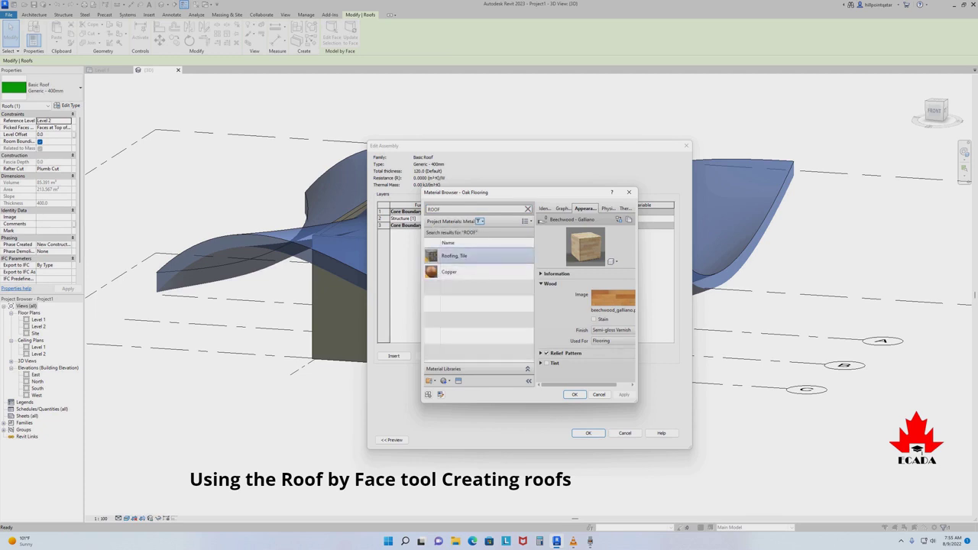
{"action": "left_click", "coordinate": [459, 256]}
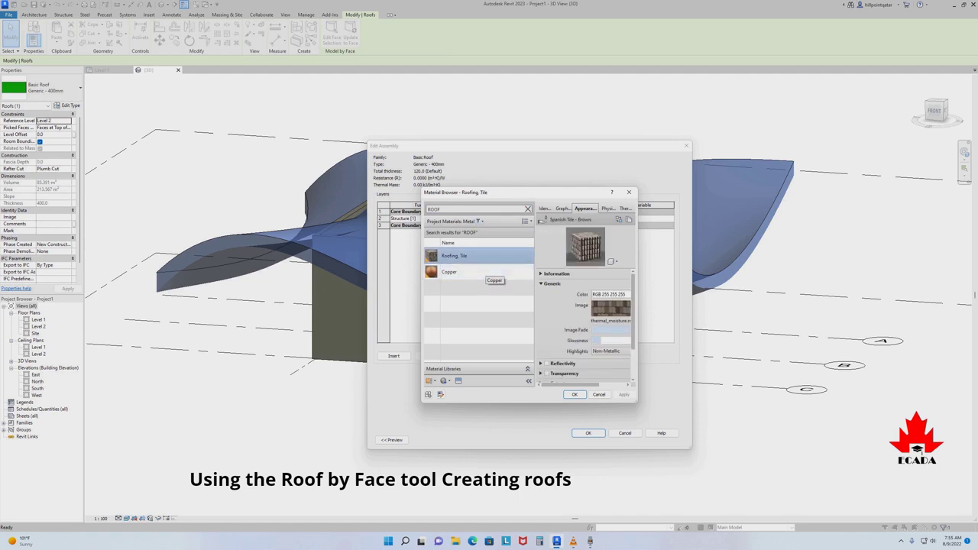
{"action": "key", "text": "Return"}
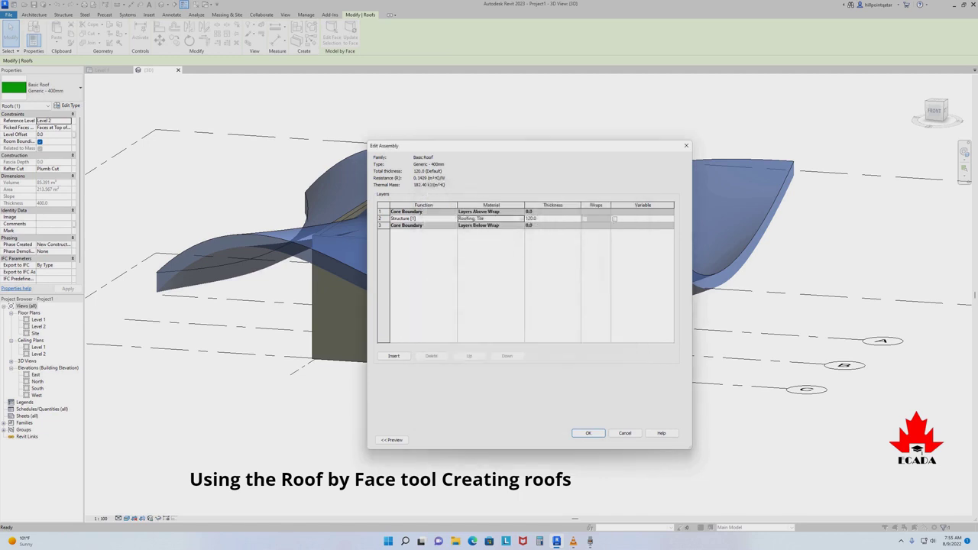
{"action": "key", "text": "Return"}
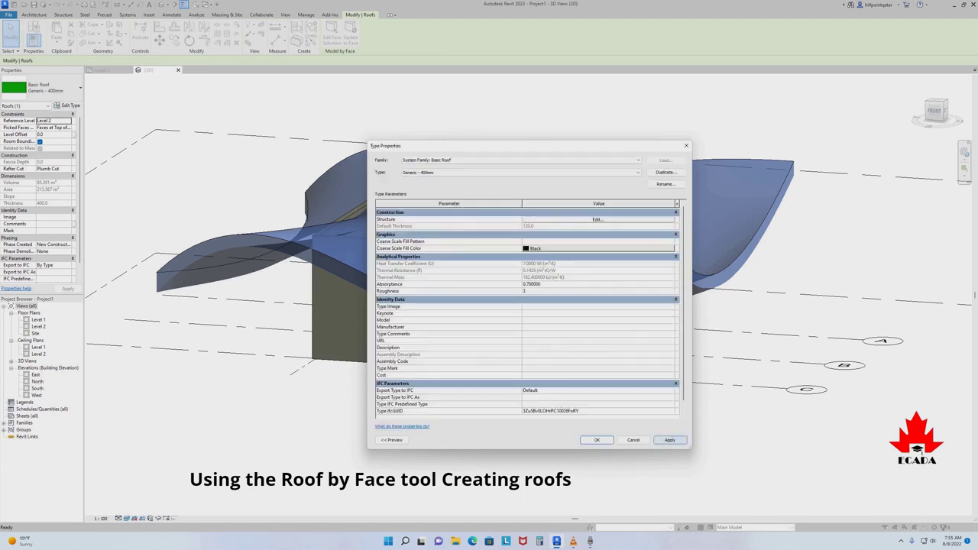
{"action": "left_click", "coordinate": [597, 440]}
- Select all four walls and attach their tops to the wavy roof
{"action": "mouse_move", "coordinate": [489, 291]}
{"action": "middle_mouse_down", "text": "shift"}
{"action": "mouse_move", "coordinate": [535, 275]}
{"action": "mouse_move", "coordinate": [504, 252]}
{"action": "middle_mouse_up", "text": "shift"}
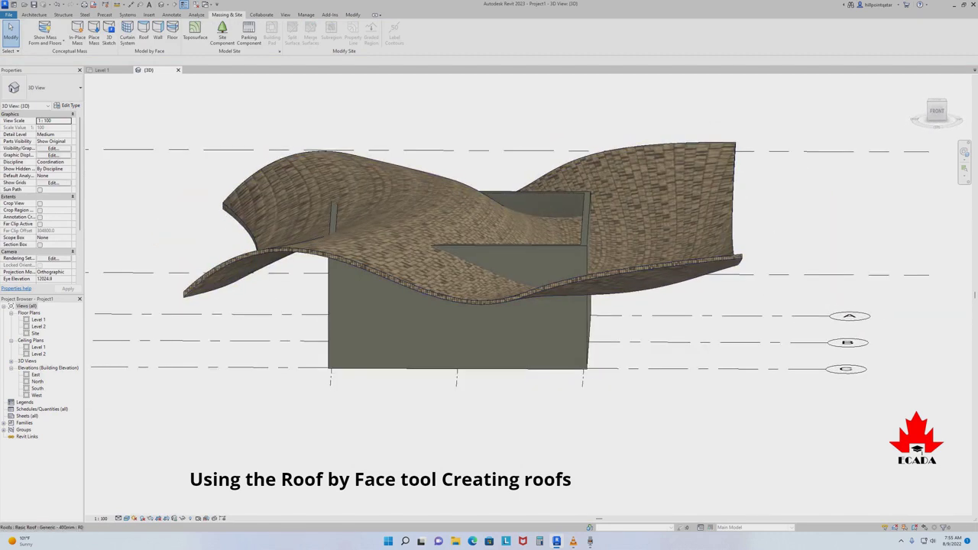
{"action": "mouse_move", "coordinate": [489, 290]}
{"action": "middle_mouse_down", "text": "shift"}
{"action": "mouse_move", "coordinate": [519, 264]}
{"action": "mouse_move", "coordinate": [473, 290]}
{"action": "mouse_move", "coordinate": [450, 290]}
{"action": "mouse_move", "coordinate": [467, 286]}
{"action": "mouse_move", "coordinate": [435, 314]}
{"action": "middle_mouse_up", "text": "shift"}
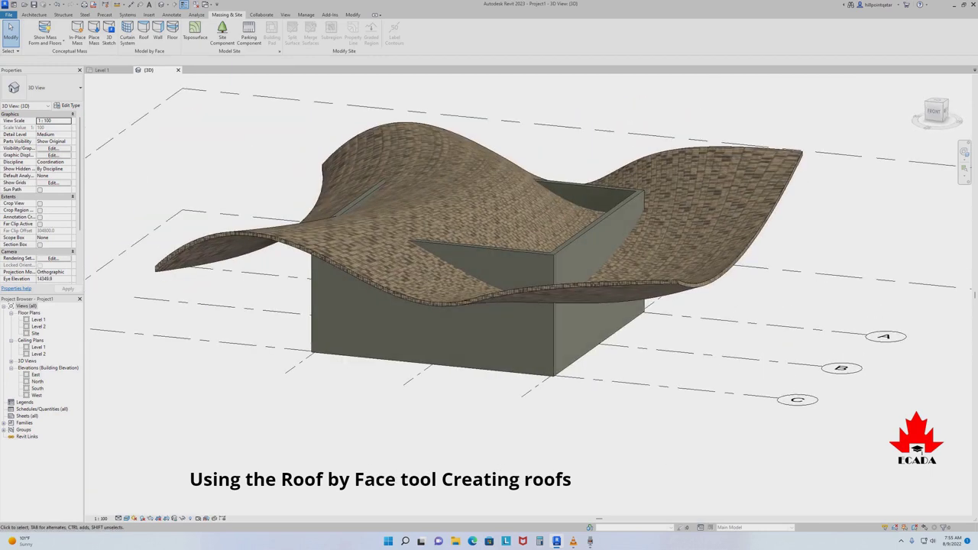
{"action": "left_click", "coordinate": [514, 254]}
{"action": "right_click", "coordinate": [514, 252]}
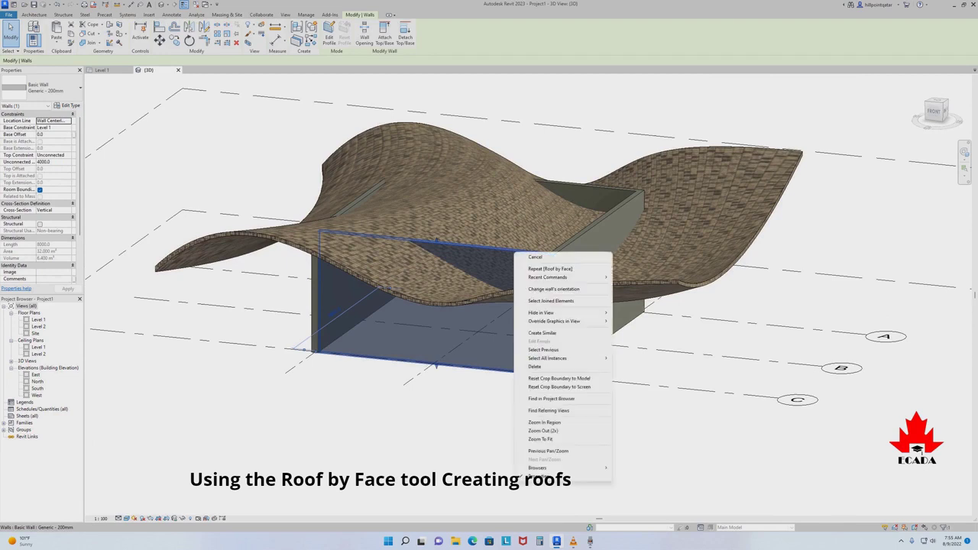
{"action": "left_click", "coordinate": [641, 367]}
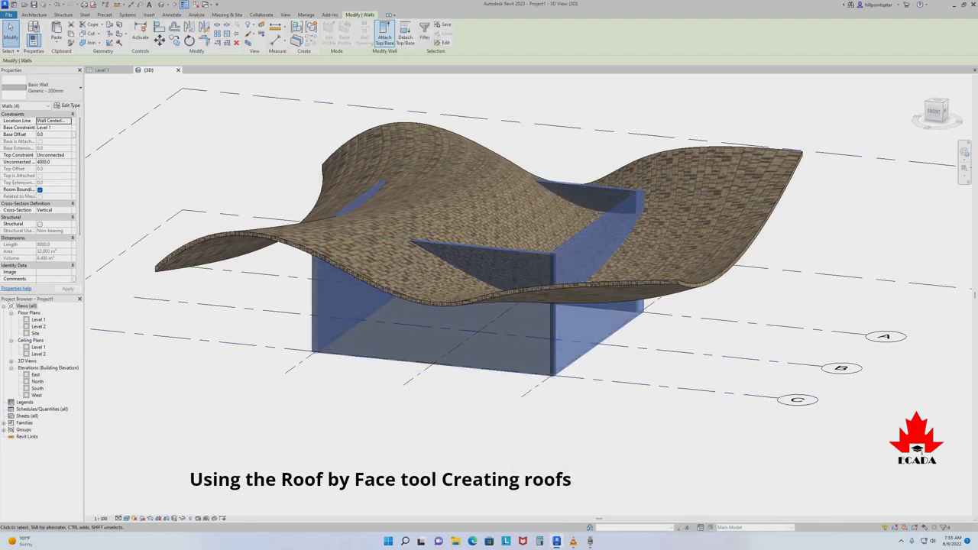
{"action": "left_click", "coordinate": [384, 38]}
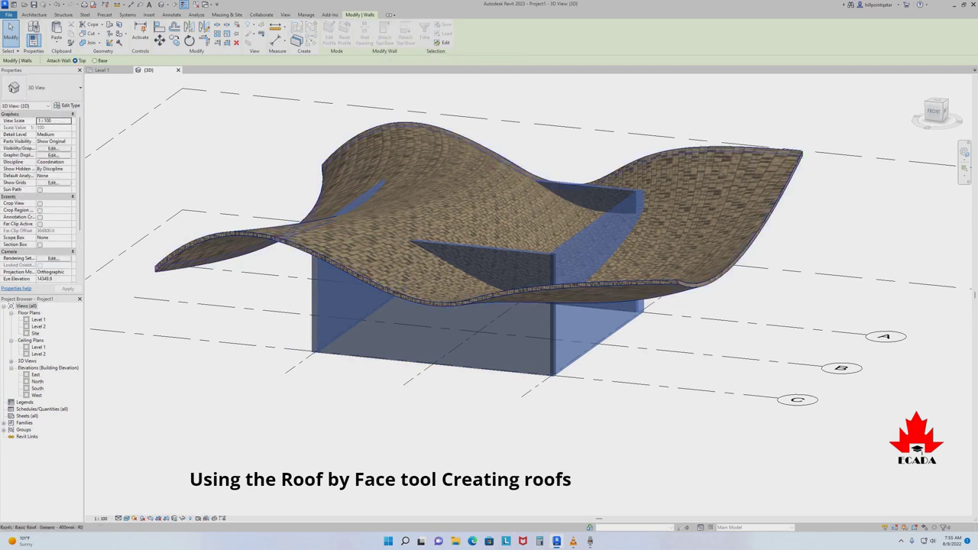
{"action": "left_click", "coordinate": [474, 222]}
{"action": "key", "text": "Escape"}
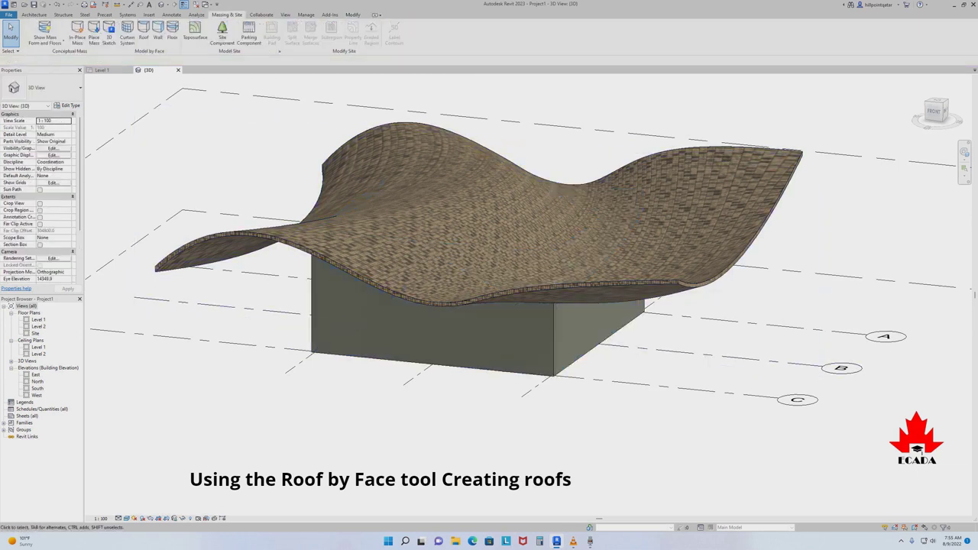
{"action": "mouse_move", "coordinate": [489, 276]}
{"action": "middle_mouse_down", "text": "shift"}
{"action": "mouse_move", "coordinate": [245, 275]}
{"action": "mouse_move", "coordinate": [244, 229]}
{"action": "middle_mouse_up", "text": "shift"}
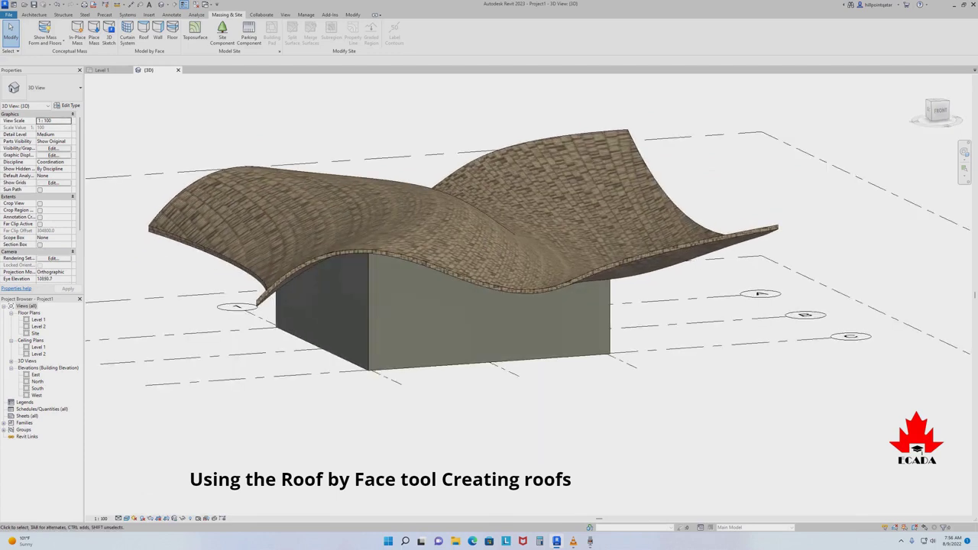
{"action": "left_click", "coordinate": [33, 15]}
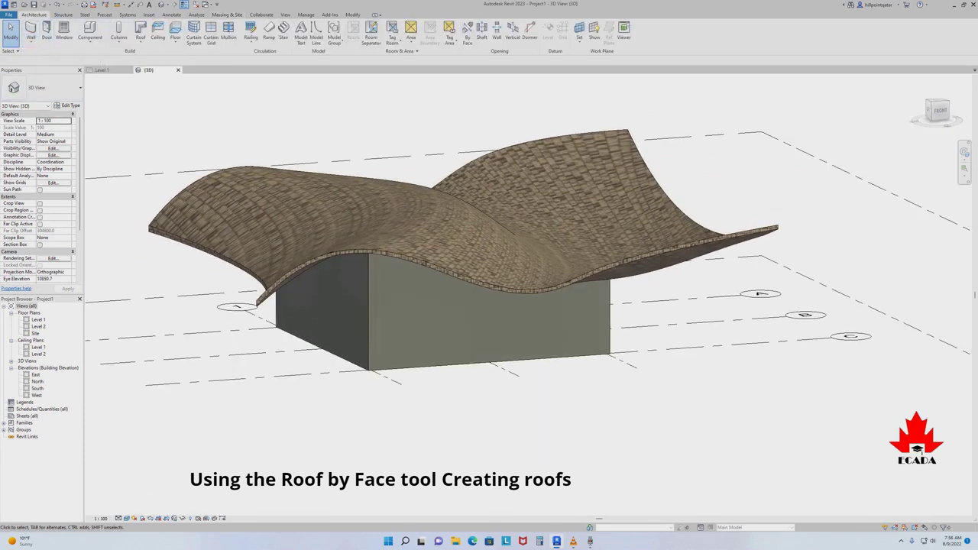
- On the Level 1 plan, sketch a rectangular architectural floor boundary extending past the building on all sides
{"action": "double_click", "coordinate": [38, 319]}
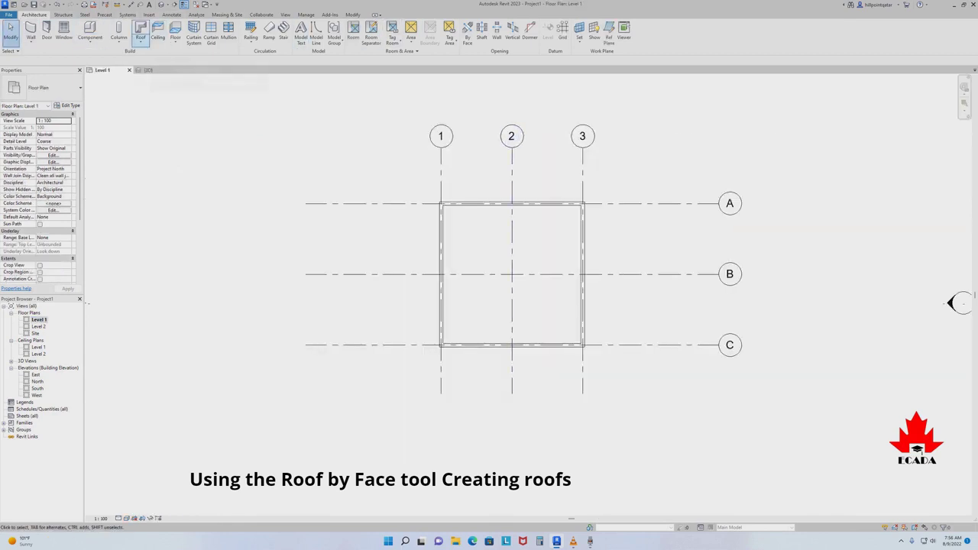
{"action": "left_click", "coordinate": [175, 42]}
{"action": "left_click", "coordinate": [195, 58]}
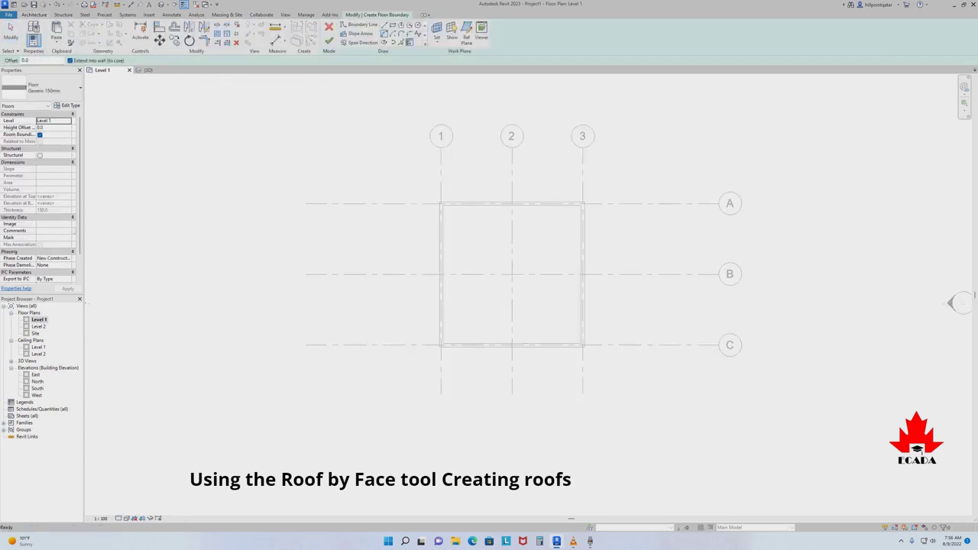
{"action": "left_click", "coordinate": [392, 26]}
{"action": "left_click", "coordinate": [384, 150]}
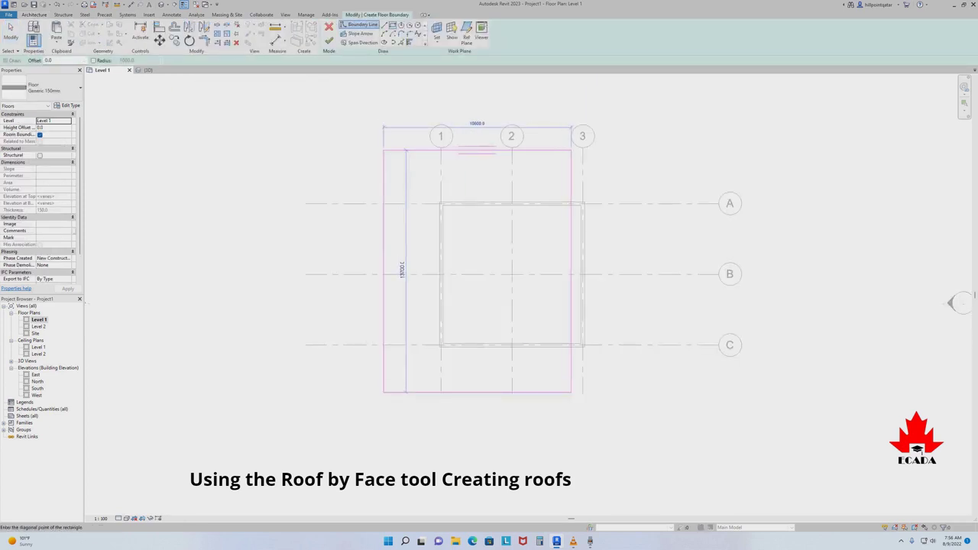
{"action": "left_click", "coordinate": [632, 399]}
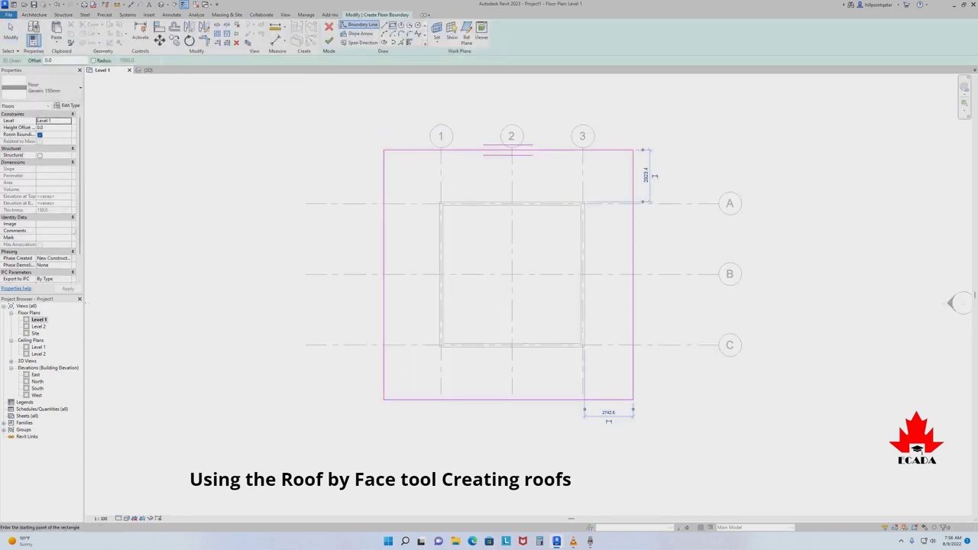
- Set the floor type's structure layer to 75 mm thick and finish the floor slab
{"action": "left_click", "coordinate": [67, 105]}
{"action": "left_click", "coordinate": [597, 219]}
{"action": "type", "text": "75"}
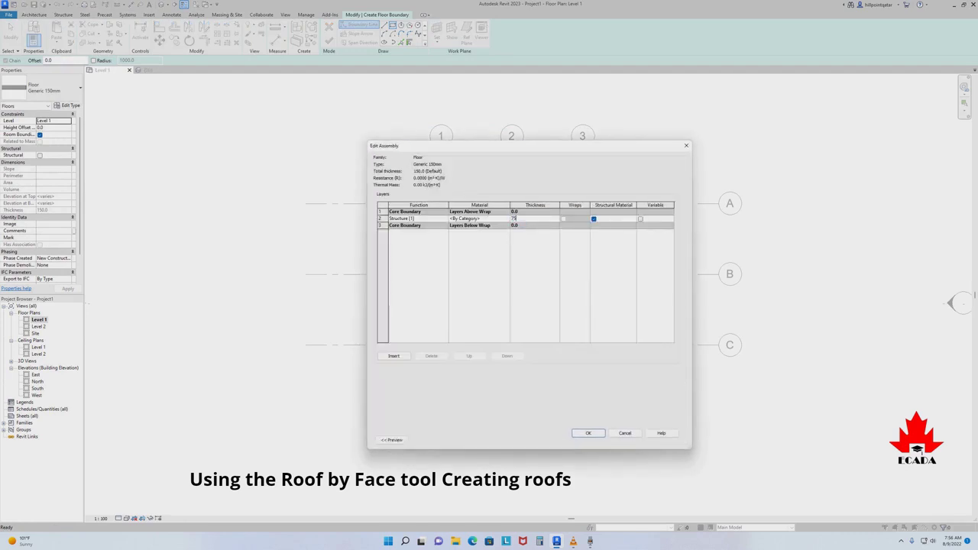
{"action": "left_click", "coordinate": [588, 432]}
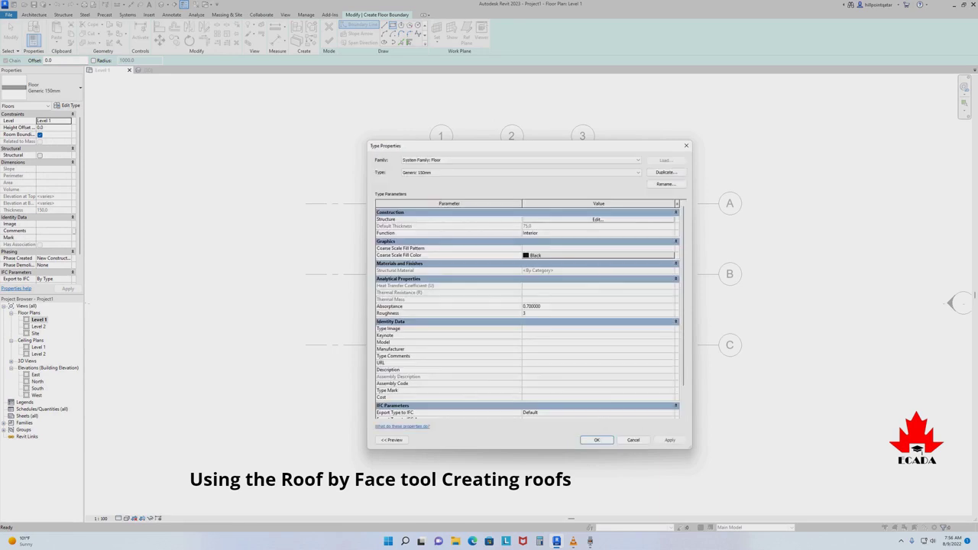
{"action": "left_click", "coordinate": [597, 440]}
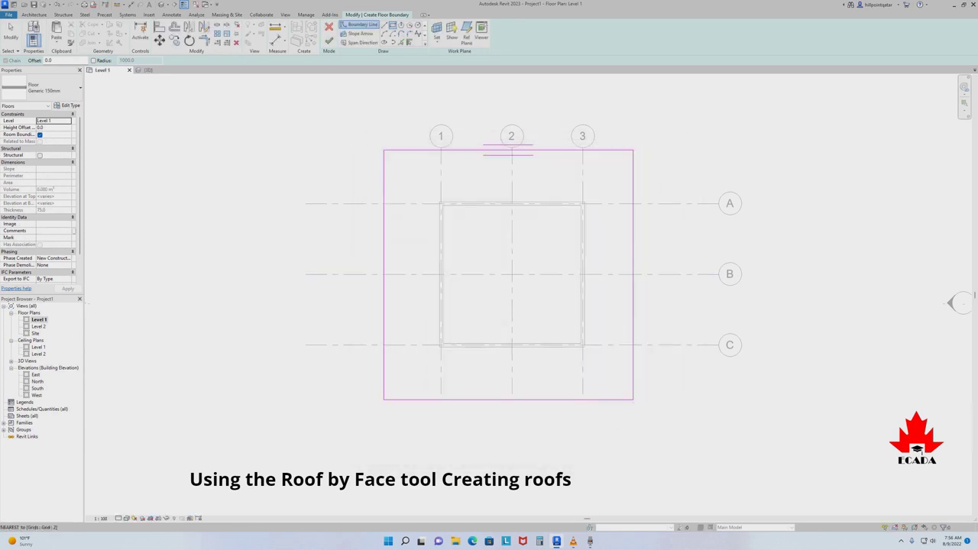
{"action": "left_click", "coordinate": [328, 40]}
{"action": "key", "text": "Escape"}
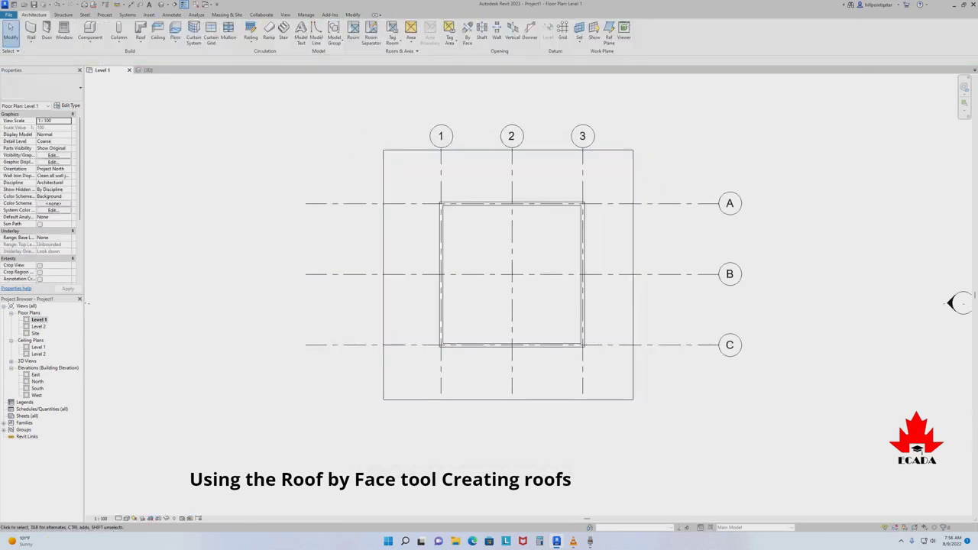
- In the Default 3D View, change the front wall to the Curtain Wall: Storefront type
{"action": "left_click", "coordinate": [166, 4]}
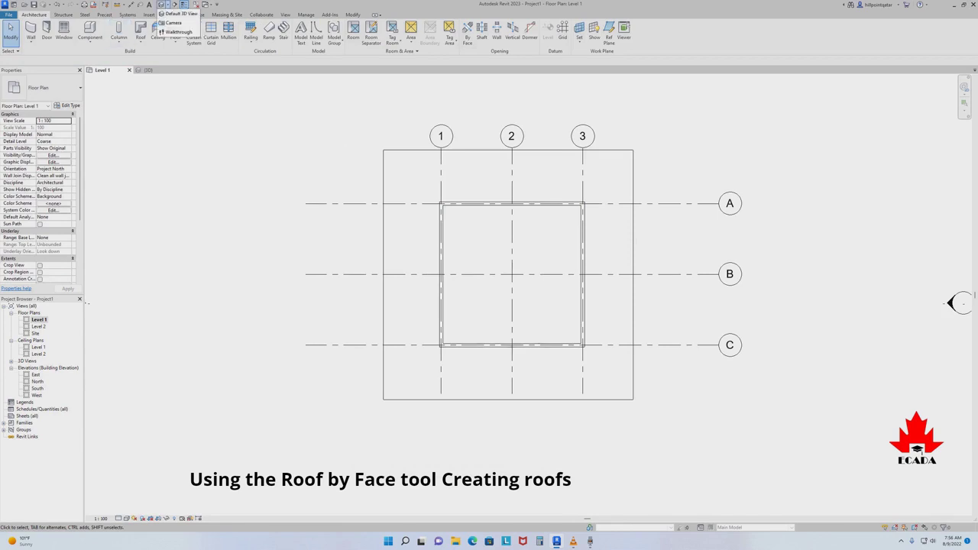
{"action": "left_click", "coordinate": [175, 21]}
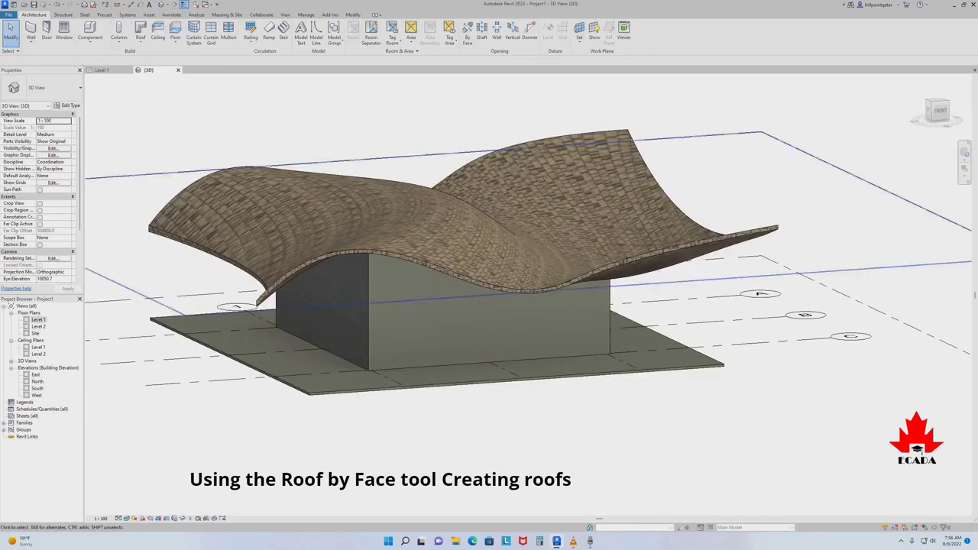
{"action": "middle_click_drag", "start_coordinate": [489, 290], "coordinate": [374, 290], "text": "shift"}
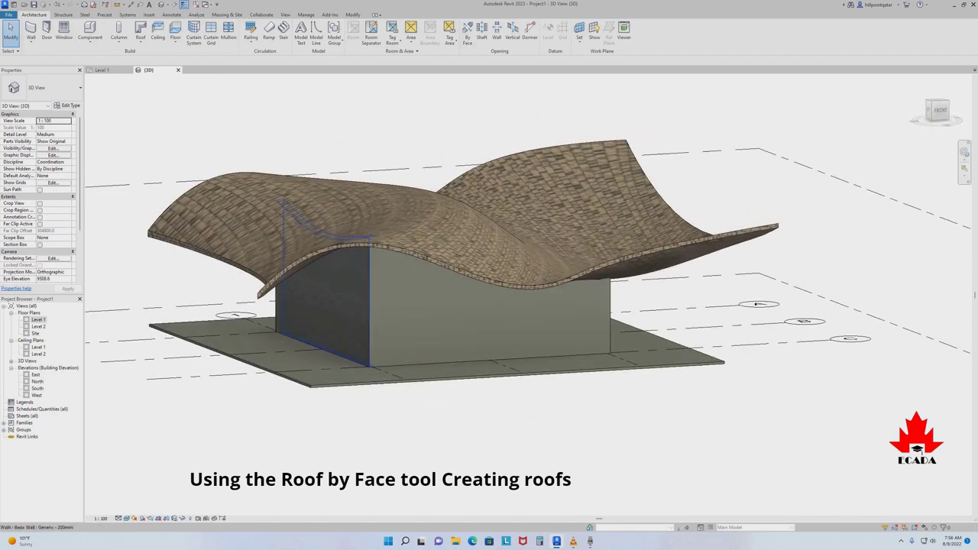
{"action": "left_click", "coordinate": [491, 359]}
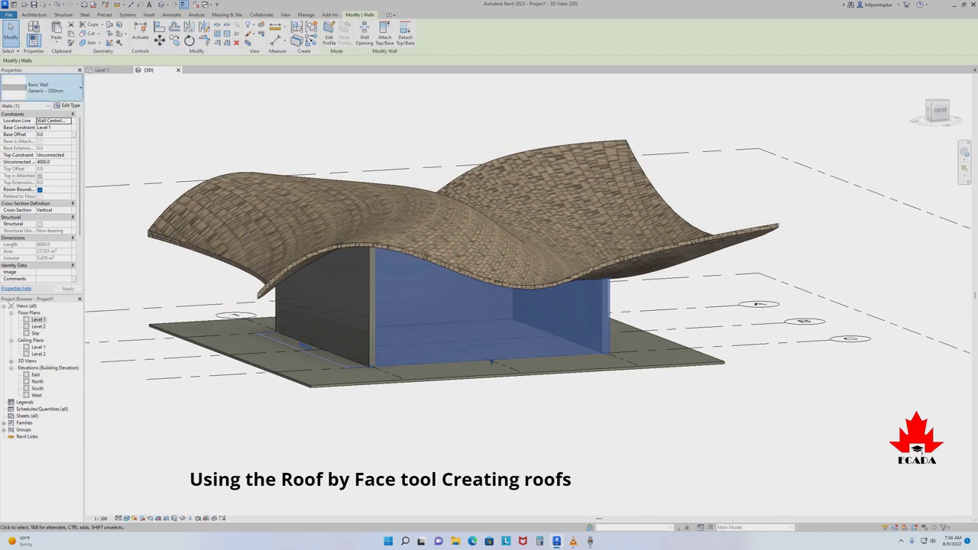
{"action": "left_click", "coordinate": [46, 88]}
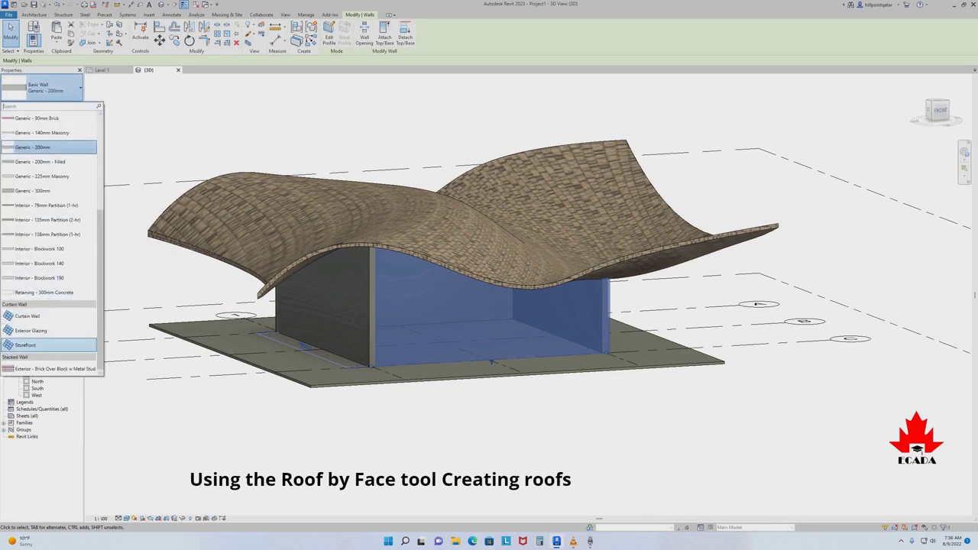
{"action": "left_click", "coordinate": [25, 344]}
{"action": "key", "text": "Escape"}
- Orbit and zoom around the model to inspect the new glazed storefront from the side
{"action": "middle_click_drag", "start_coordinate": [492, 292], "coordinate": [351, 298], "text": "shift"}
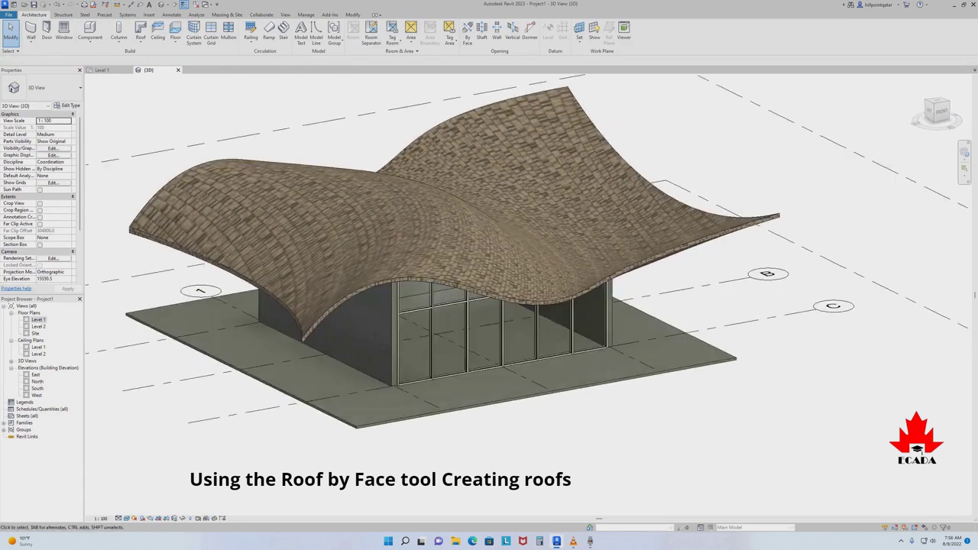
{"action": "scroll", "coordinate": [306, 382], "scroll_direction": "up", "scroll_amount": 3}
{"action": "scroll", "coordinate": [306, 382], "scroll_direction": "up", "scroll_amount": 2}
{"action": "scroll", "coordinate": [489, 275], "scroll_direction": "down", "scroll_amount": 3}
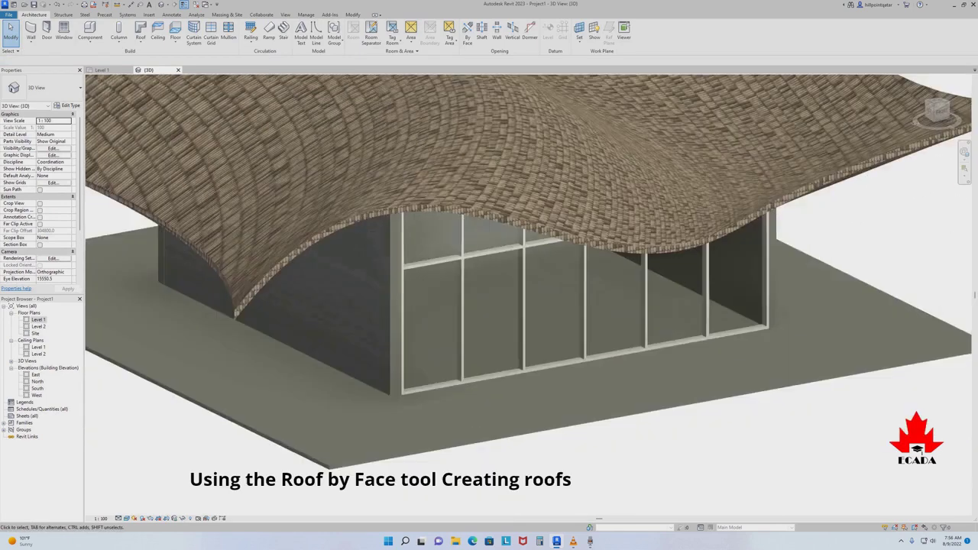
{"action": "scroll", "coordinate": [489, 275], "scroll_direction": "down", "scroll_amount": 2}
{"action": "middle_click_drag", "start_coordinate": [489, 275], "coordinate": [428, 252], "text": "shift"}
{"action": "scroll", "coordinate": [489, 275], "scroll_direction": "down", "scroll_amount": 2}
{"action": "left_click", "coordinate": [101, 69]}
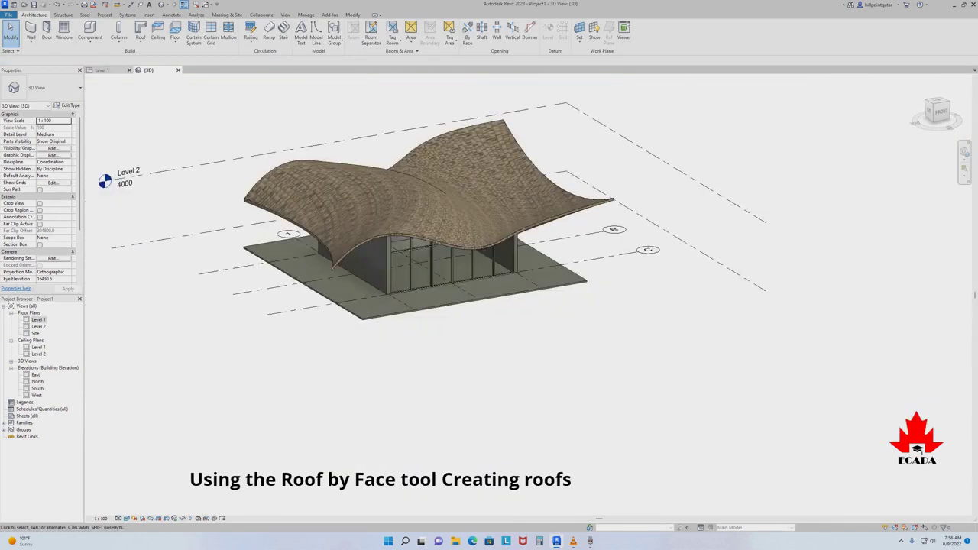
- Place a perspective camera in the Level 1 plan, eye below the building, targeting its interior
{"action": "left_click", "coordinate": [165, 4]}
{"action": "left_click", "coordinate": [174, 22]}
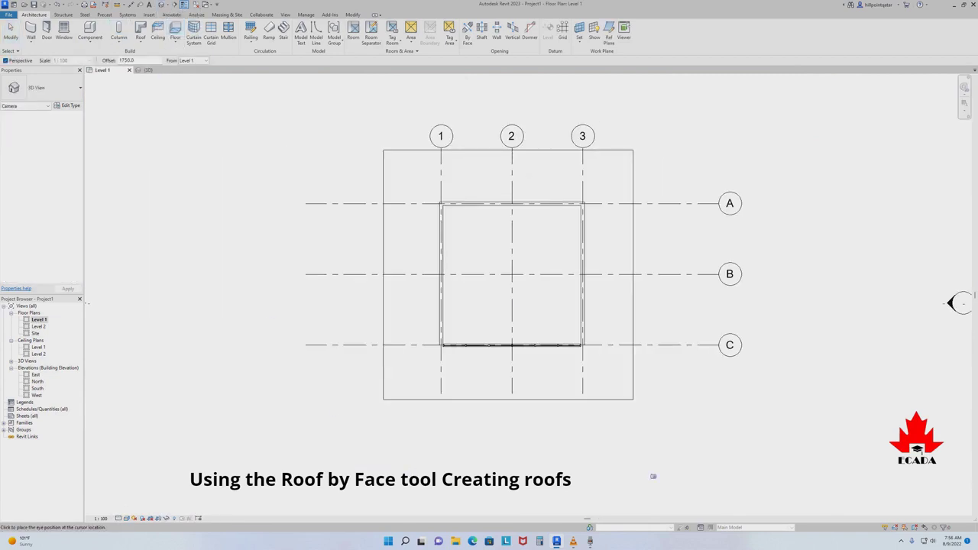
{"action": "left_click", "coordinate": [711, 496]}
{"action": "left_click", "coordinate": [466, 281]}
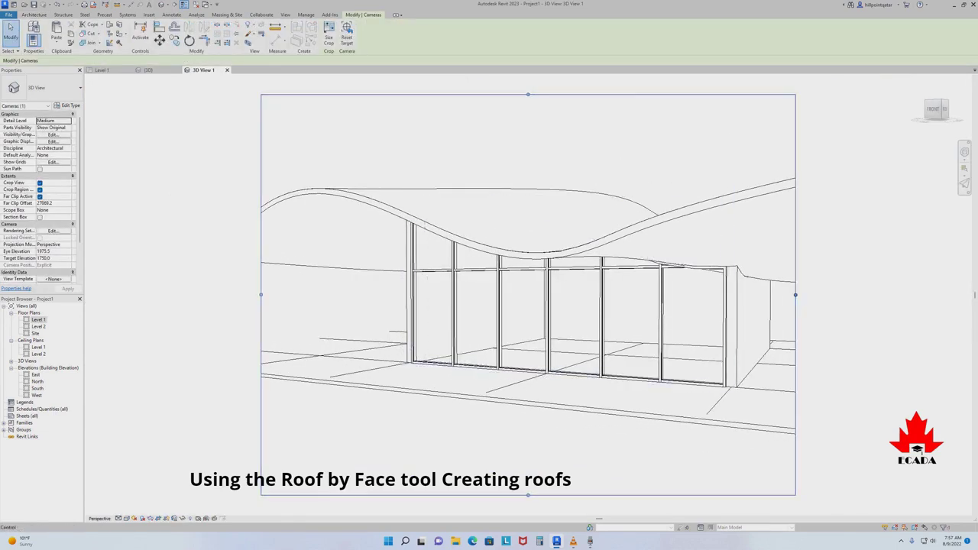
- Widen the camera view's crop region, switch to Realistic visual style, and orbit toward the storefront
{"action": "left_click_drag", "start_coordinate": [795, 294], "coordinate": [886, 294]}
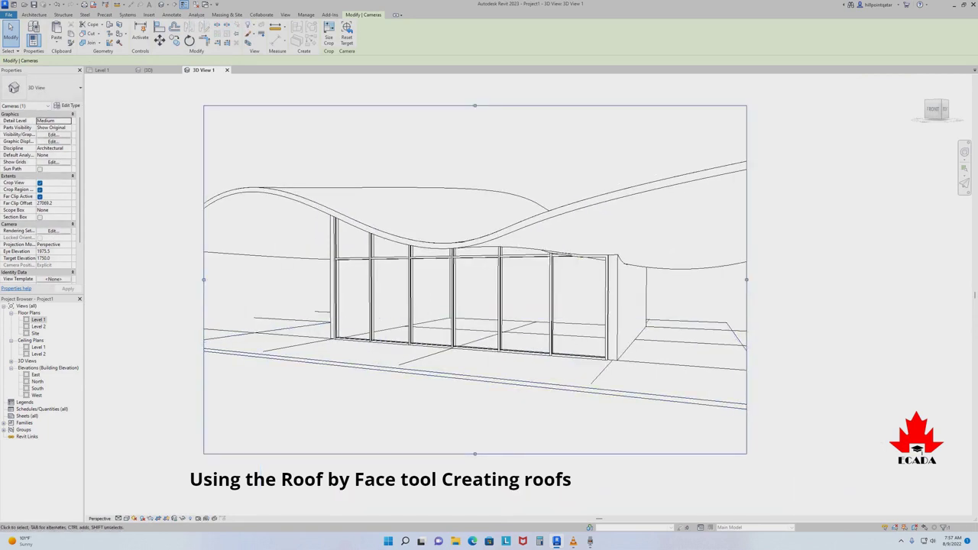
{"action": "left_click", "coordinate": [127, 519]}
{"action": "left_click", "coordinate": [140, 510]}
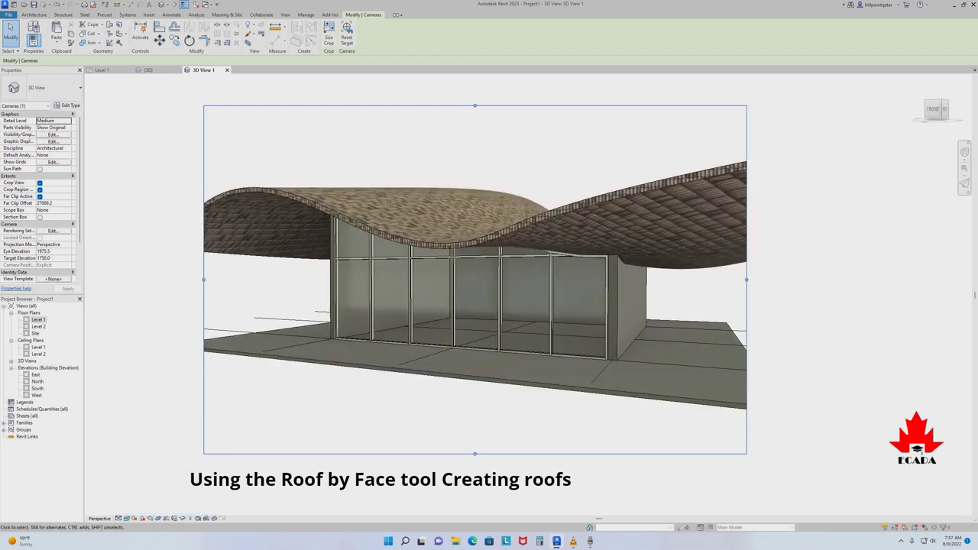
{"action": "mouse_move", "coordinate": [466, 267]}
{"action": "middle_mouse_down", "text": "shift"}
{"action": "mouse_move", "coordinate": [428, 260]}
{"action": "mouse_move", "coordinate": [458, 290]}
{"action": "middle_mouse_up", "text": "shift"}
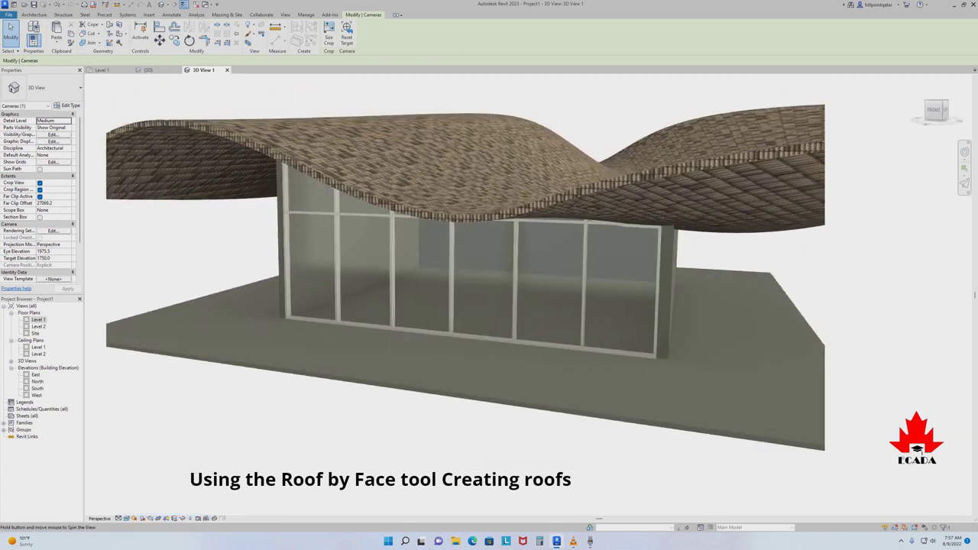